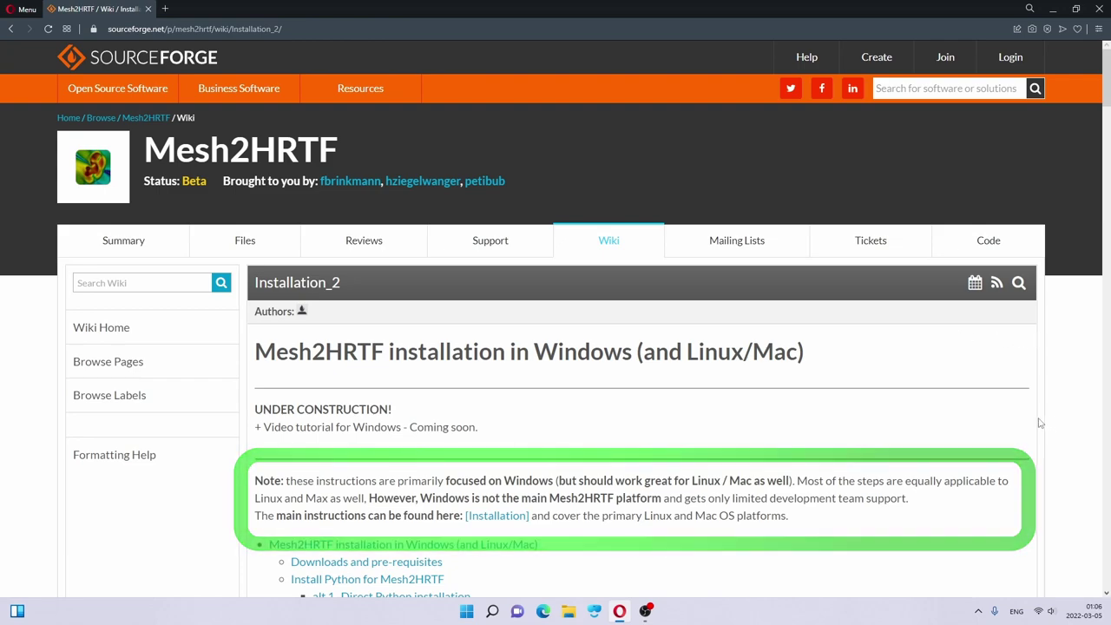
Step: Scroll the Installation_2 wiki page down to the 'Downloads and pre-requisites' section
drag(390, 354, 505, 355)
scroll(675, 425, down, 1)
scroll(779, 407, down, 7)
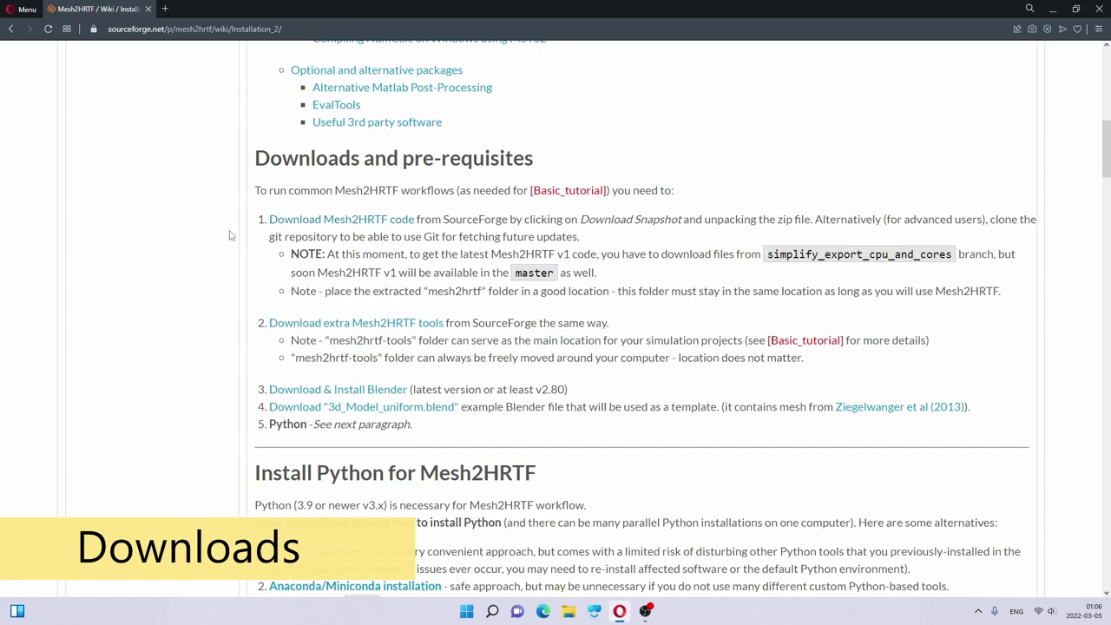
Step: Open the 'Download Mesh2HRTF code' link in a new tab and save its simplify_export_cpu_and_cores snapshot zip to Downloads
right_click(308, 224)
click(364, 228)
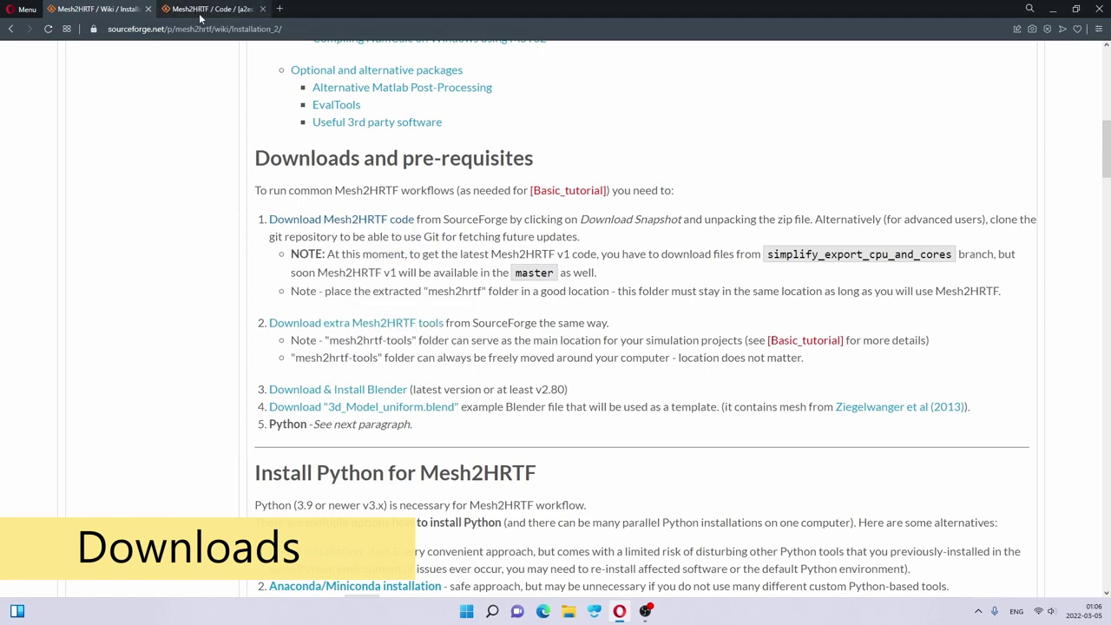
click(209, 8)
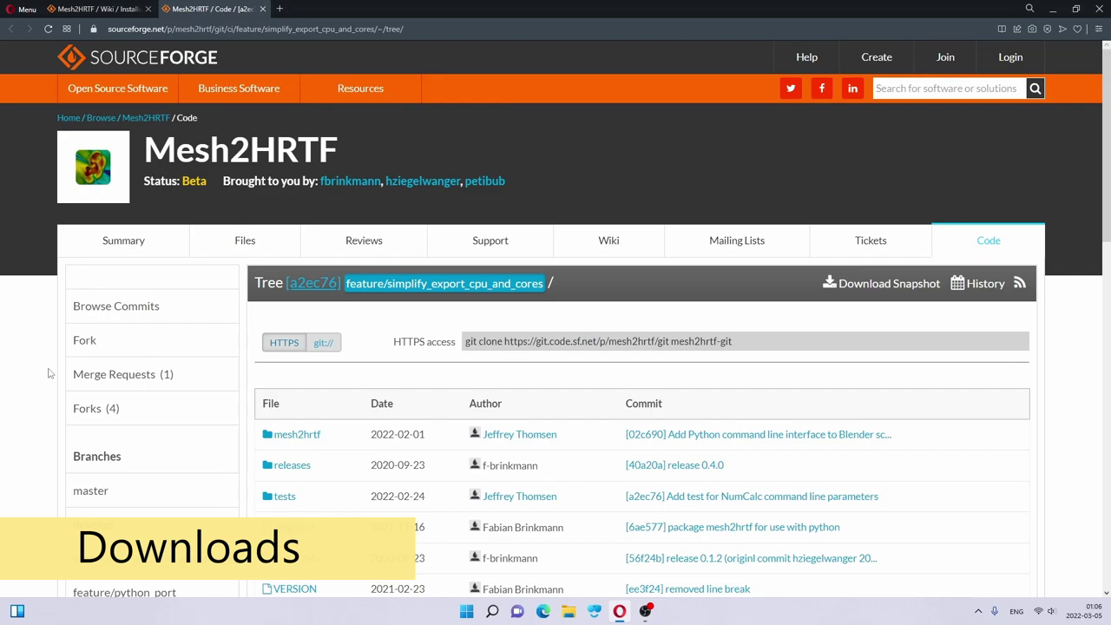
scroll(50, 371, down, 2)
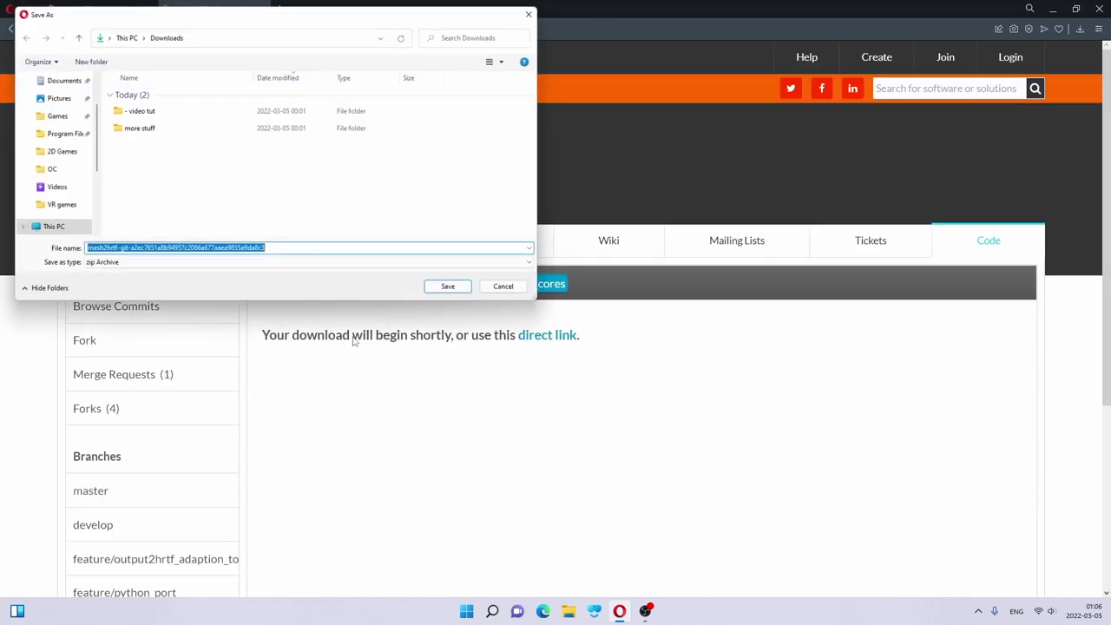
click(455, 296)
Step: Download the Mesh2HRTF-tools master snapshot zip (3.1 MB) via a new tab, then return to the wiki
click(103, 10)
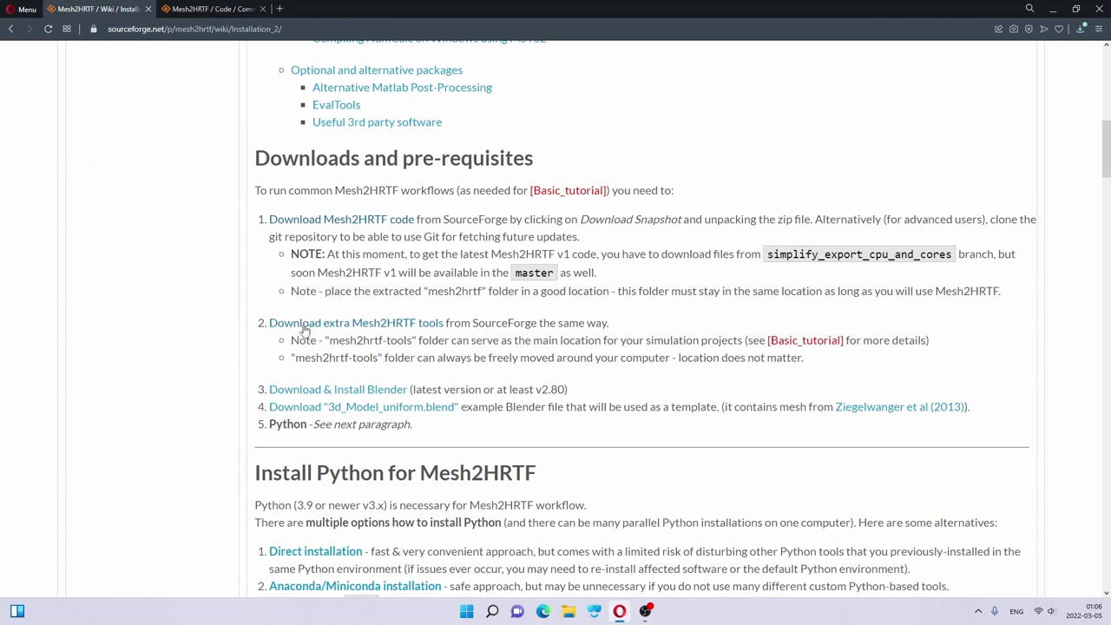
right_click(345, 325)
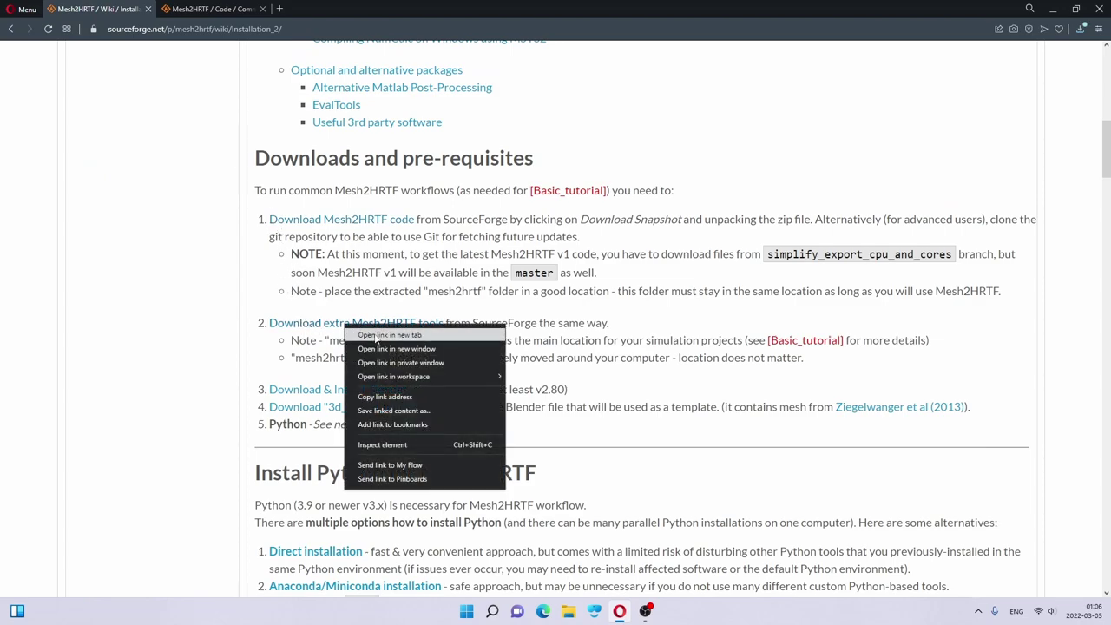
click(377, 337)
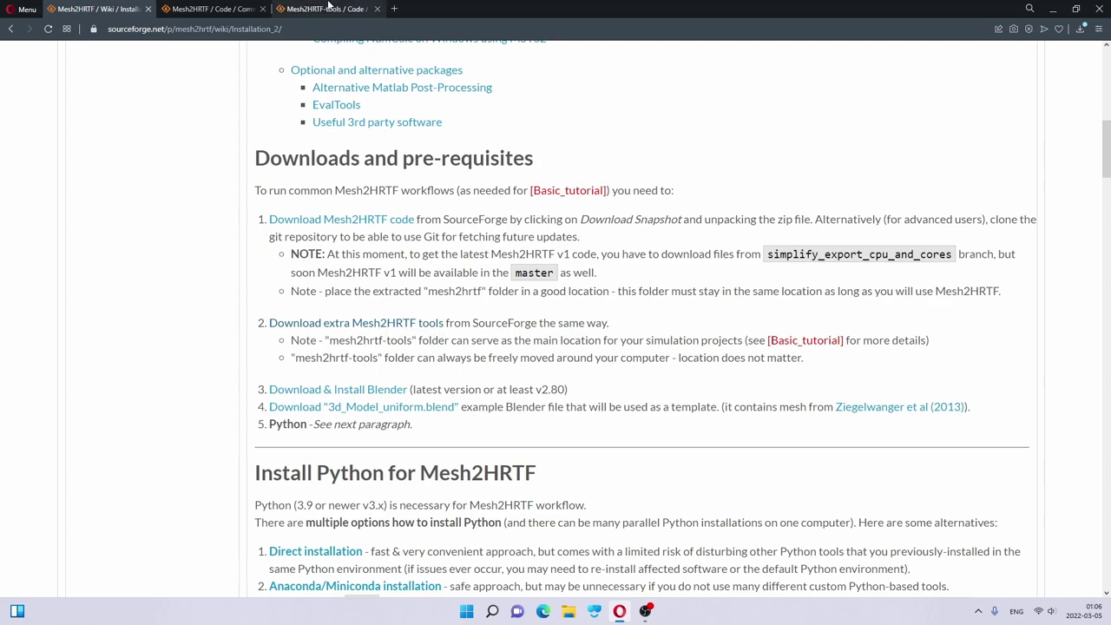
click(328, 8)
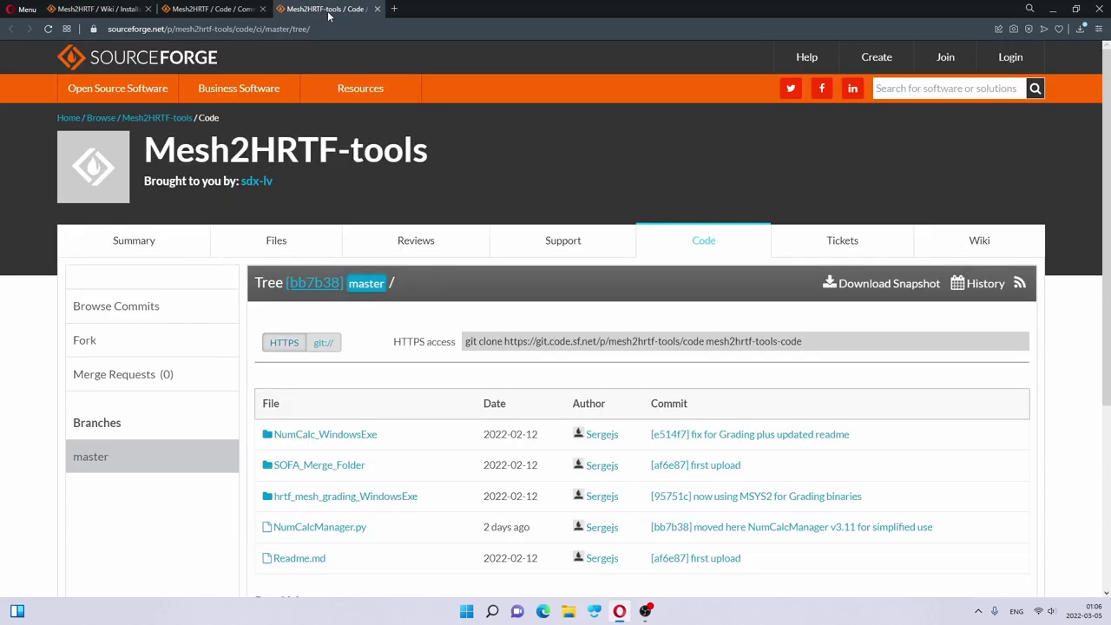
click(892, 287)
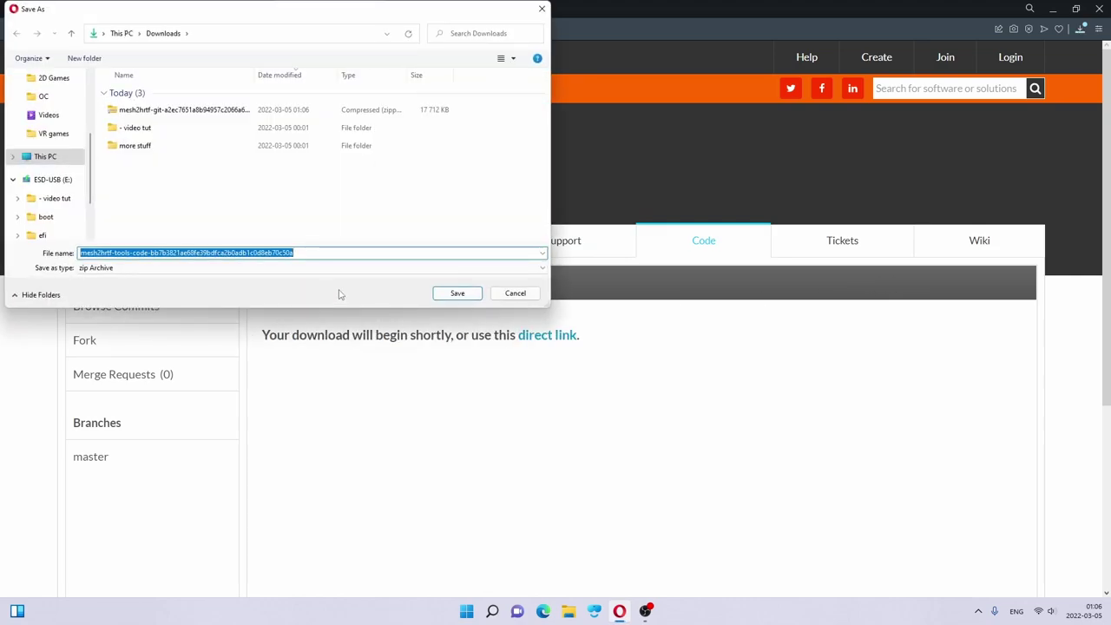
click(458, 294)
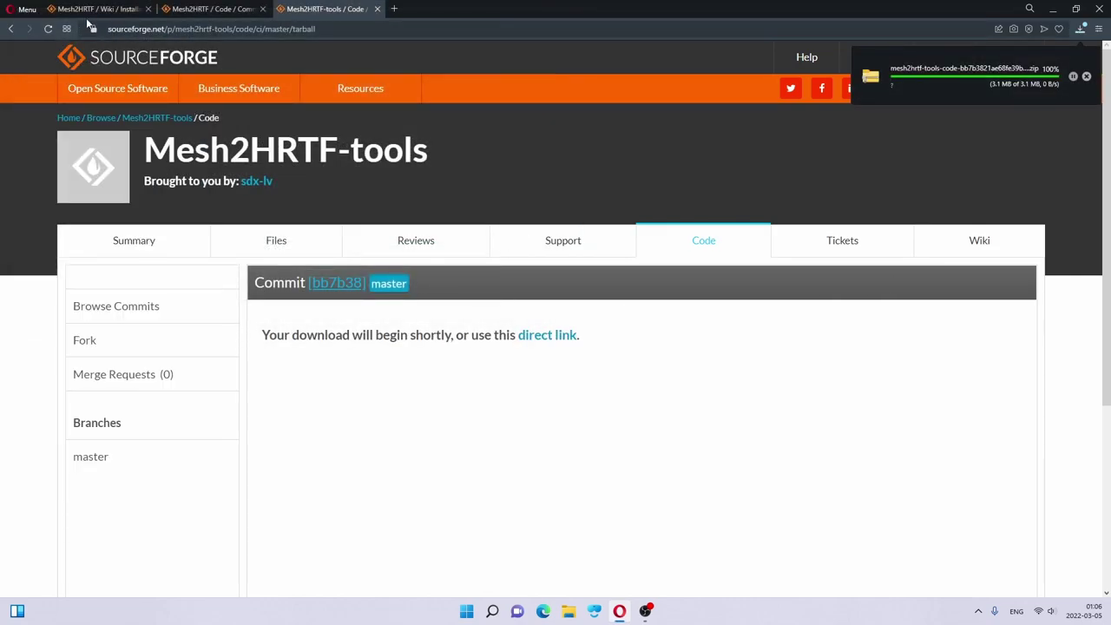
click(90, 10)
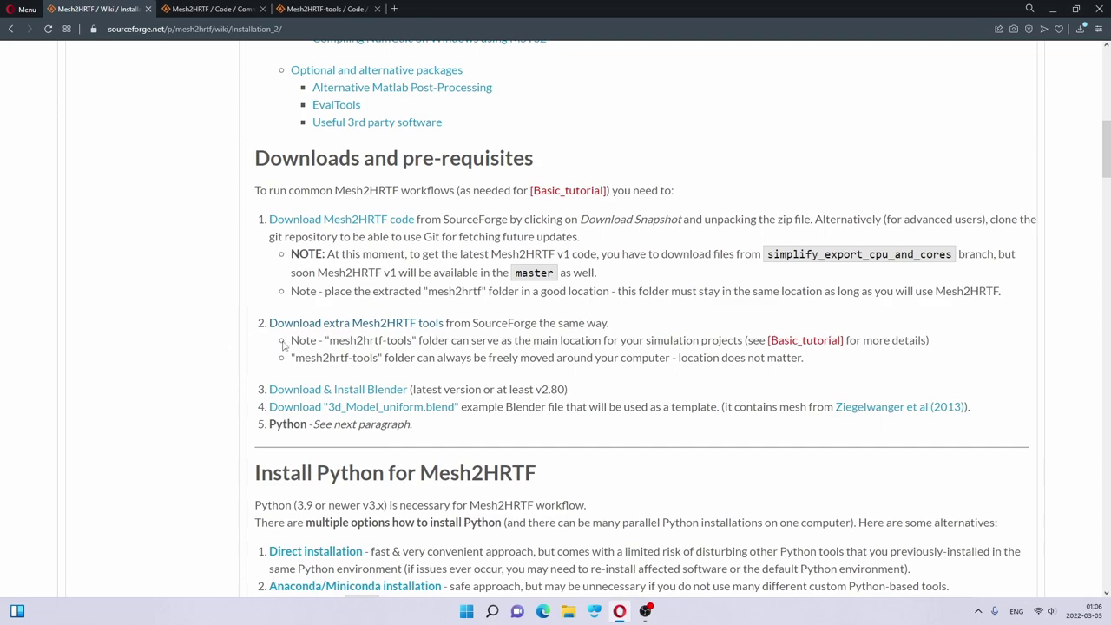
Step: Download the Blender 3.0.1 Windows installer from blender.org into Downloads
right_click(363, 397)
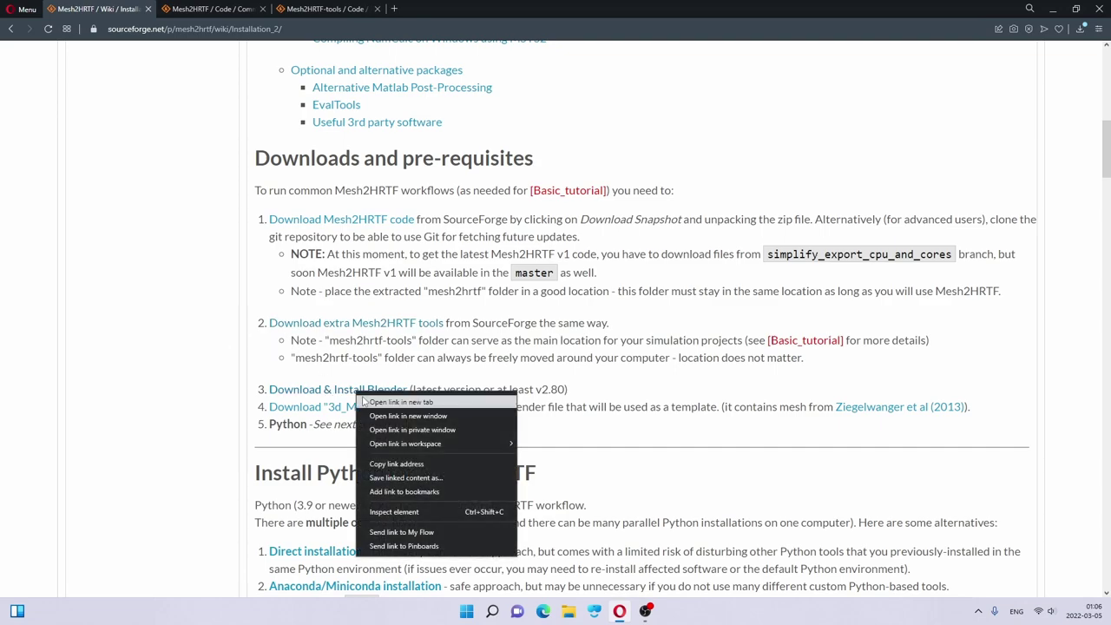
click(366, 402)
click(442, 10)
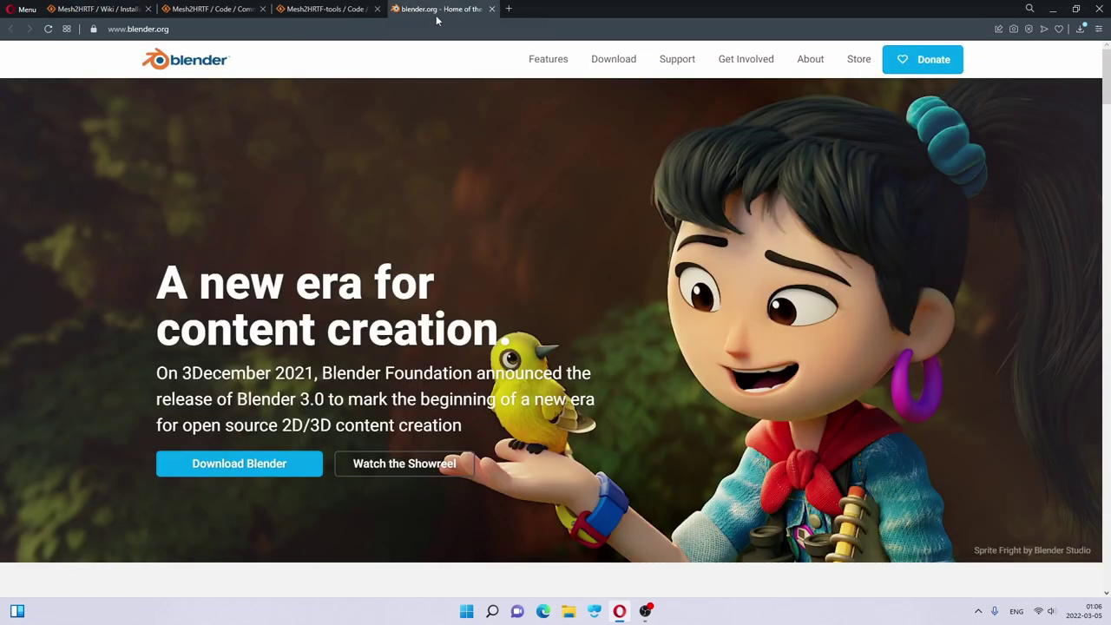
click(208, 469)
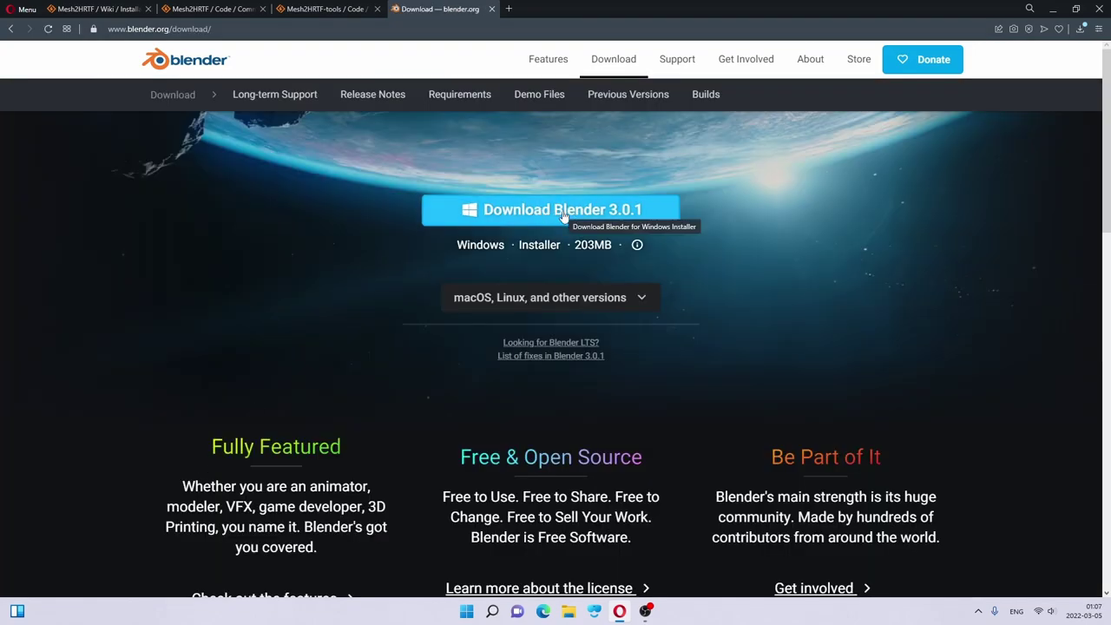
click(561, 216)
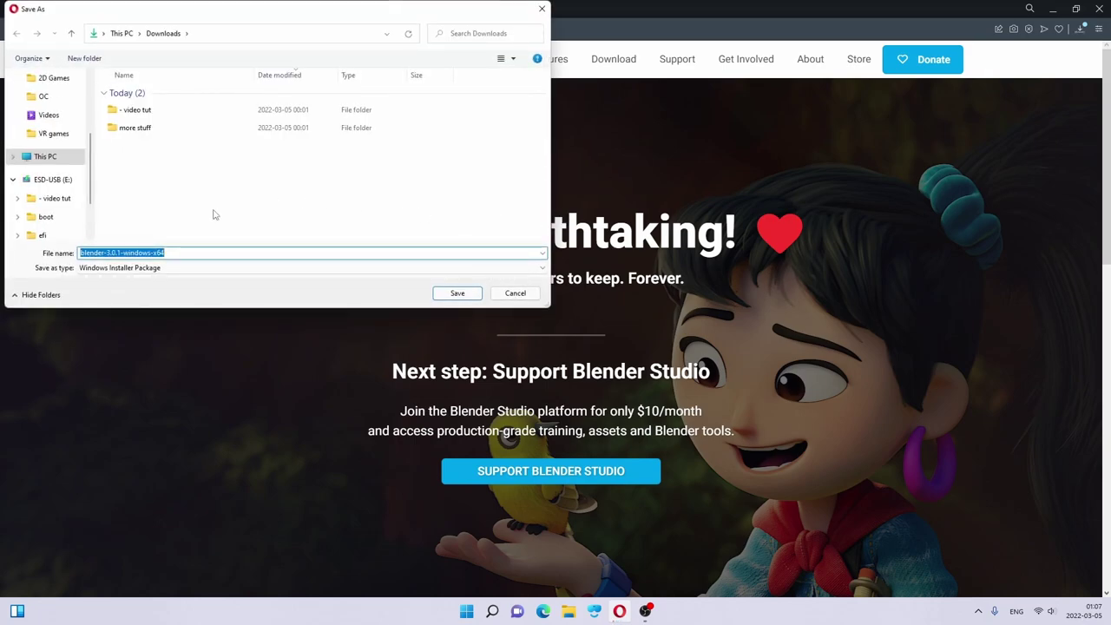
click(452, 296)
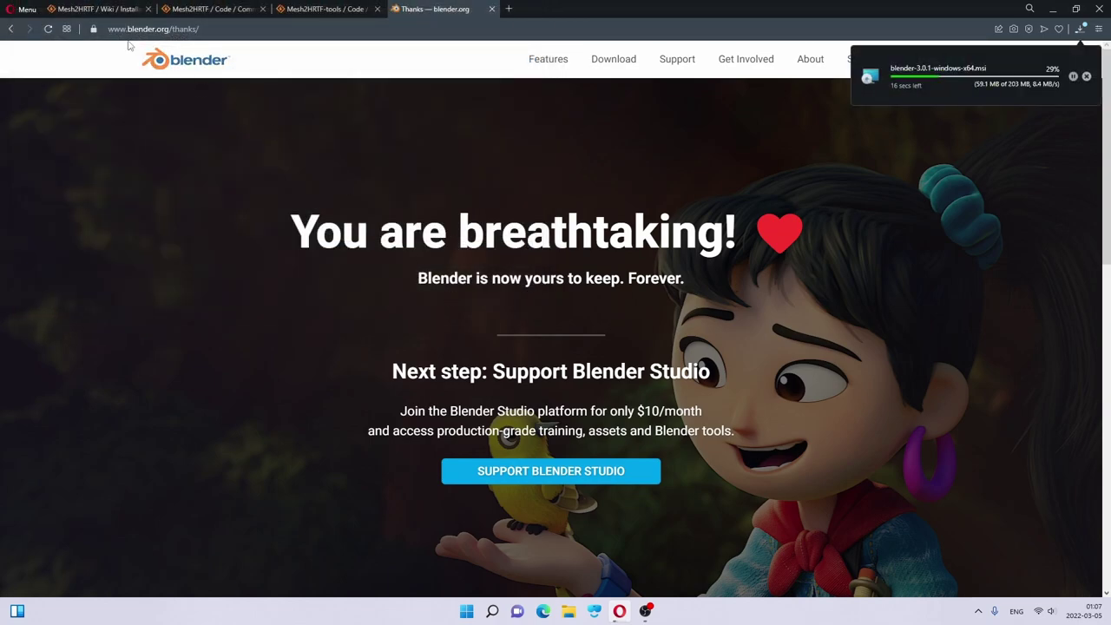
Step: Save the 3d_Model_uniform.blend example file from the wiki to Downloads
click(79, 10)
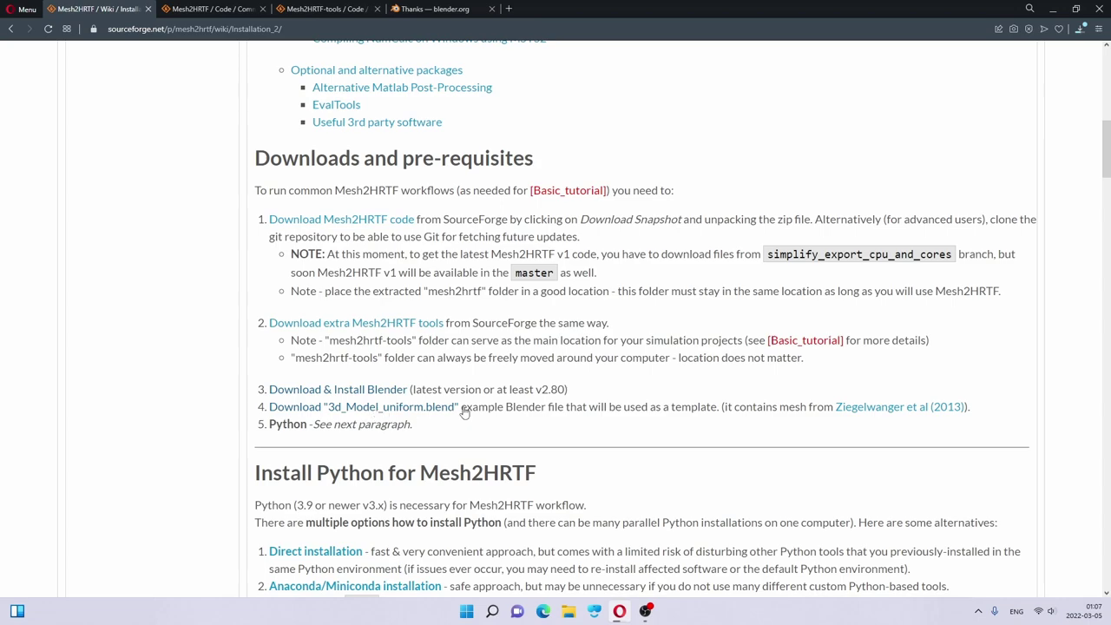
click(379, 409)
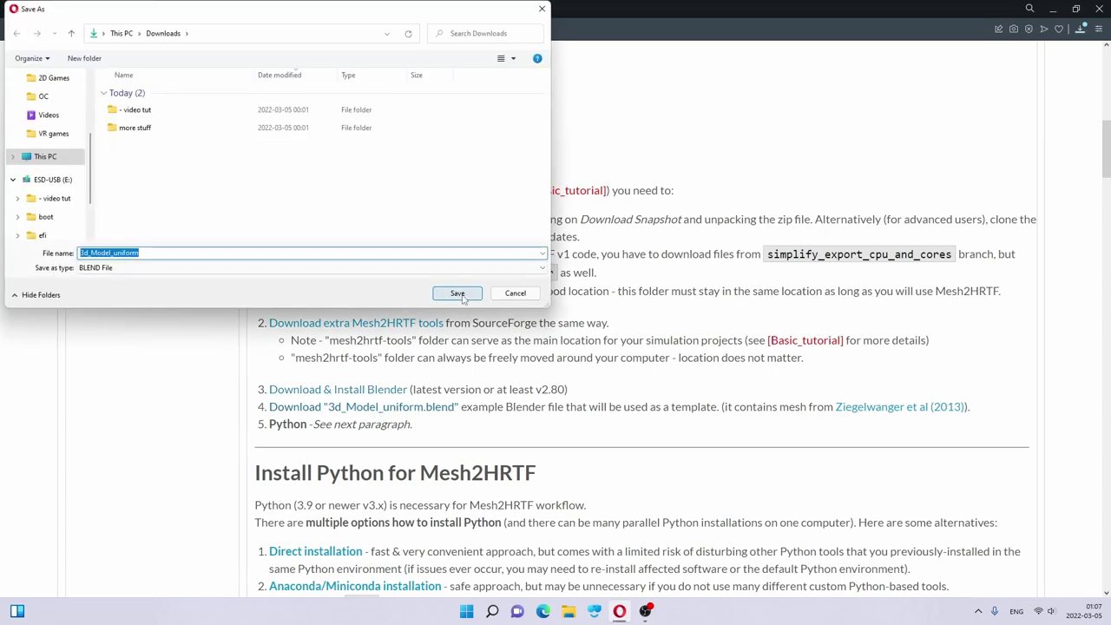
click(457, 294)
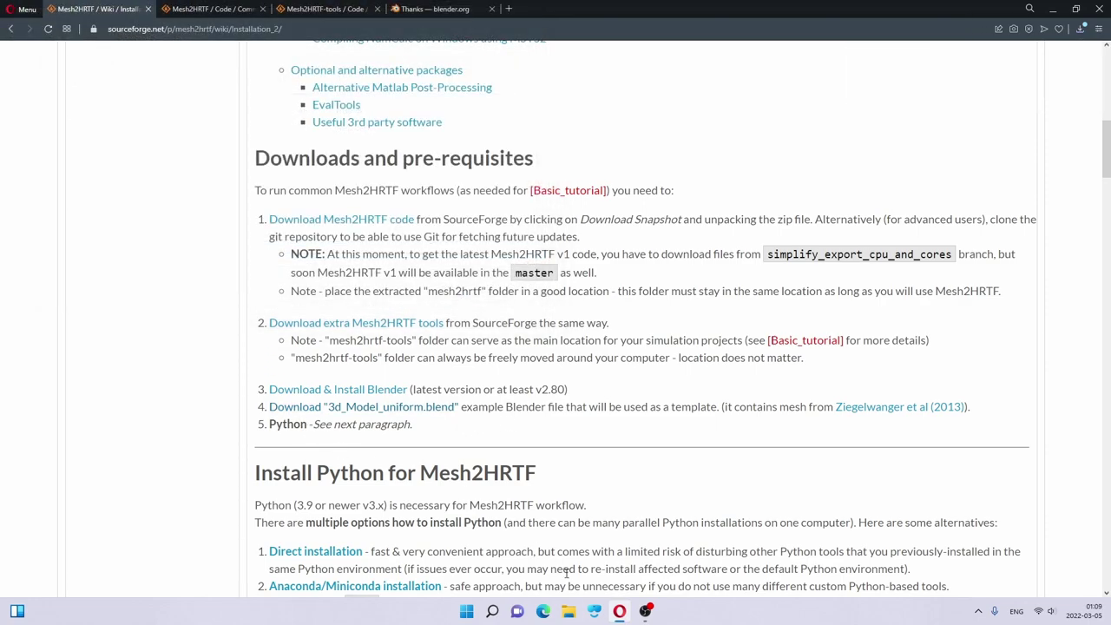
Step: Extract the Mesh2HRTF-tools zip in Downloads and check the extracted folder's contents
click(568, 611)
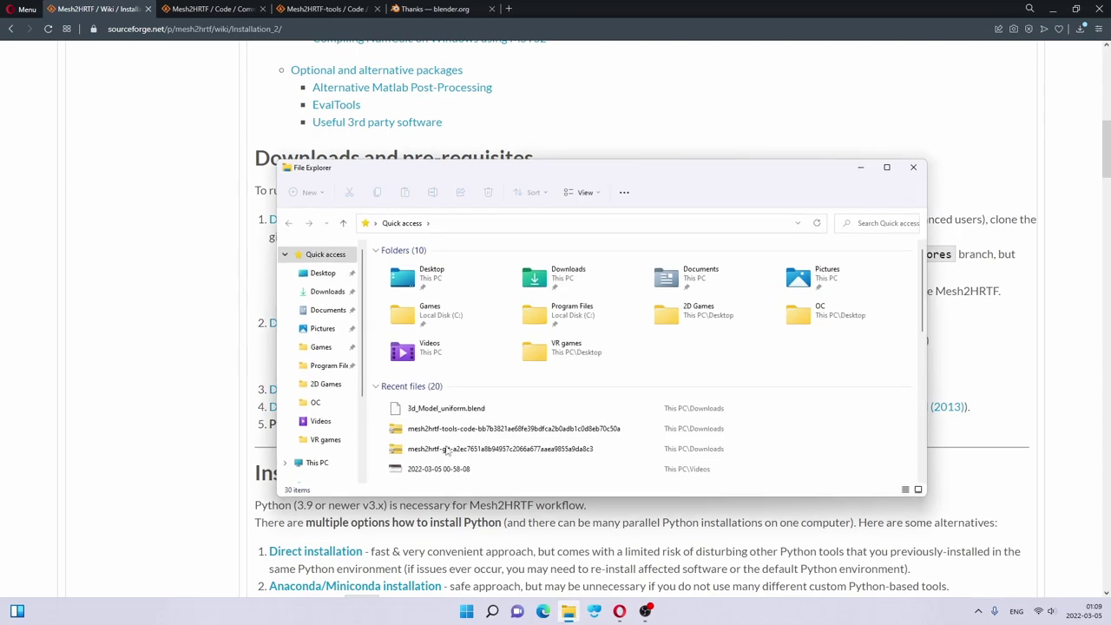
click(323, 293)
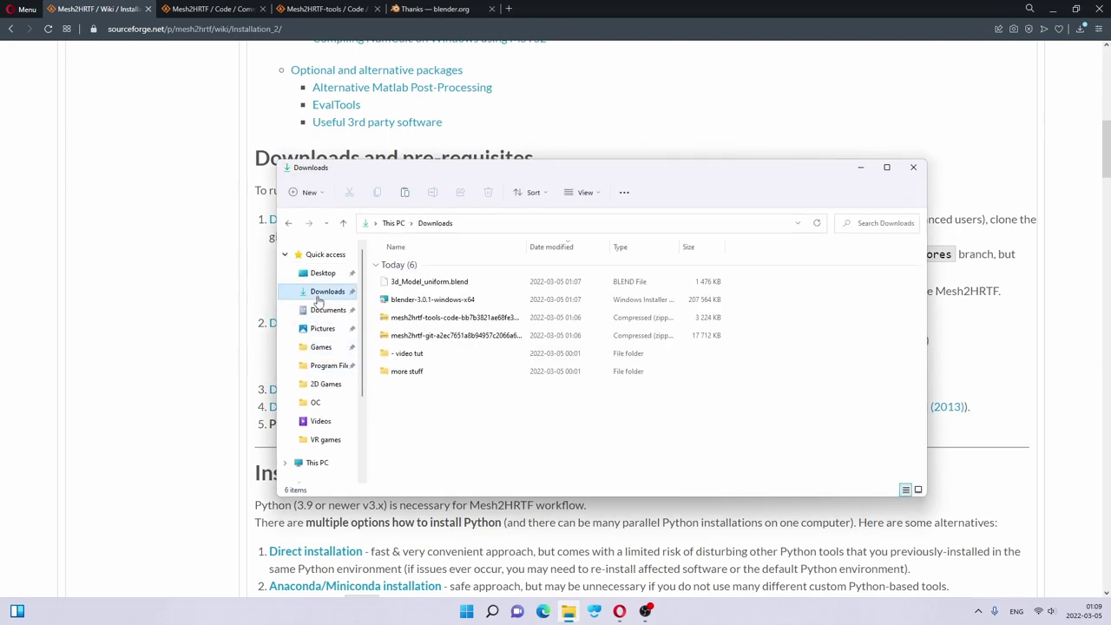
right_click(432, 321)
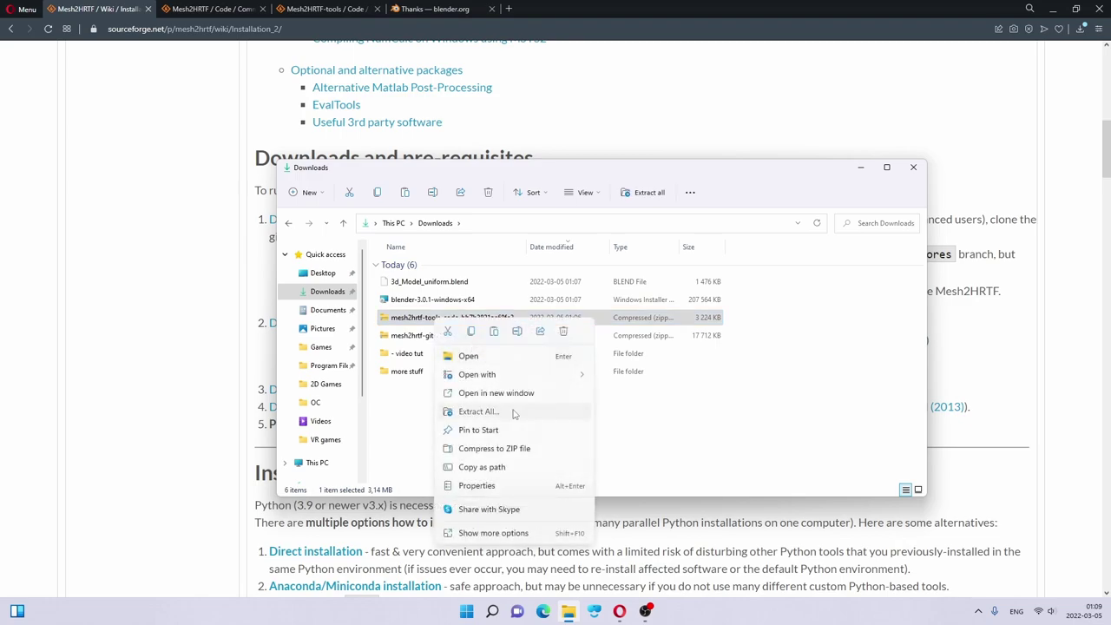
click(478, 411)
click(653, 425)
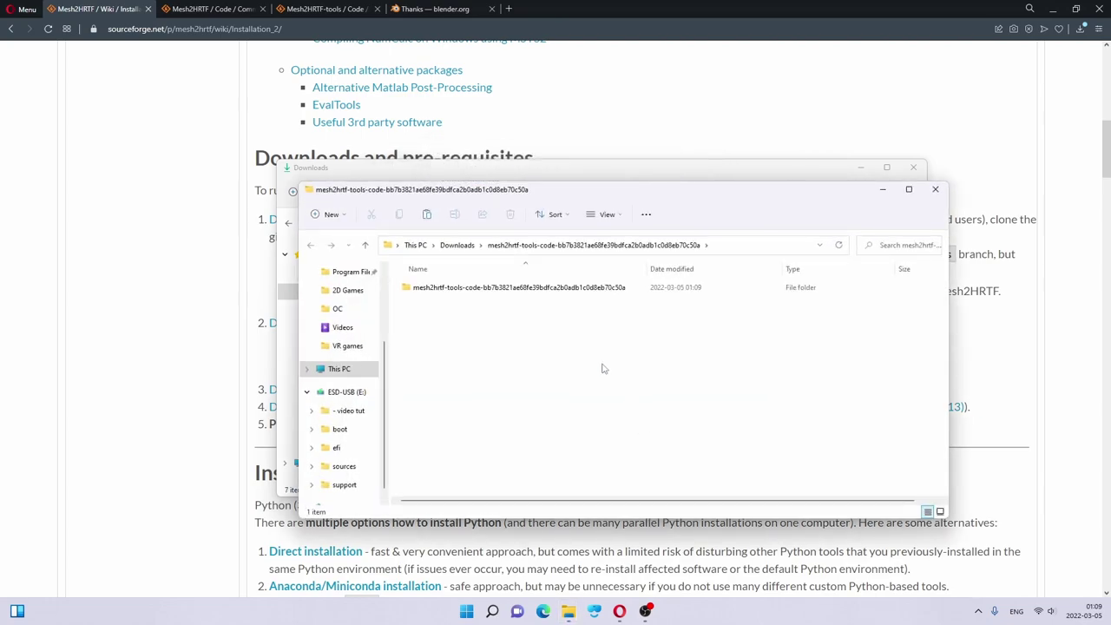
double_click(463, 290)
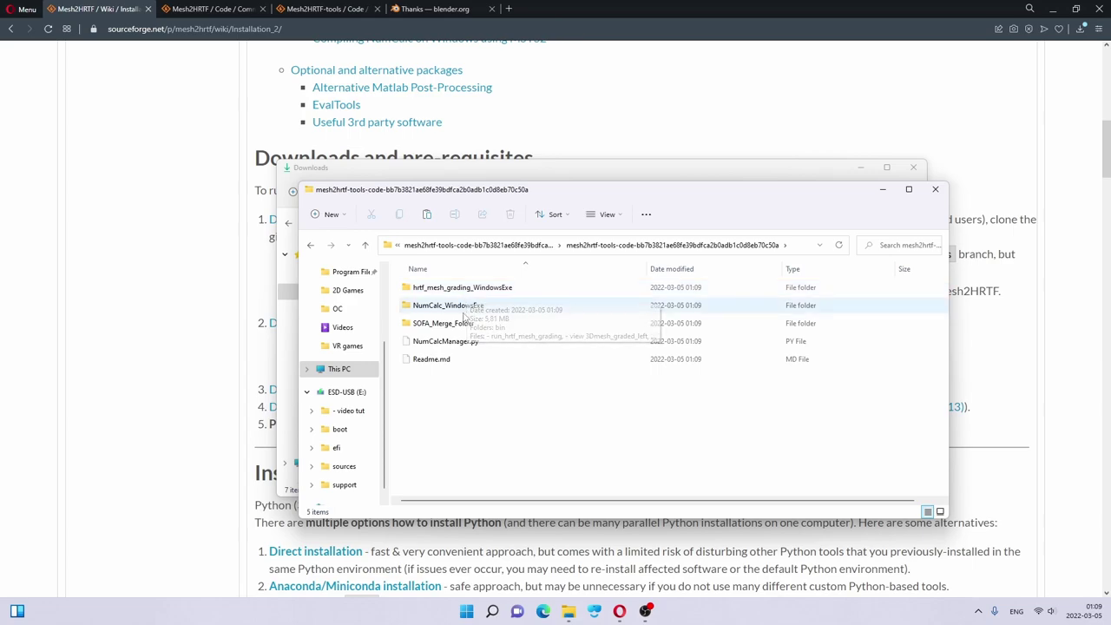
click(462, 344)
Step: Rename the extracted tools folder to mesh2hrtf-tools by removing its code suffix
key(alt+Up)
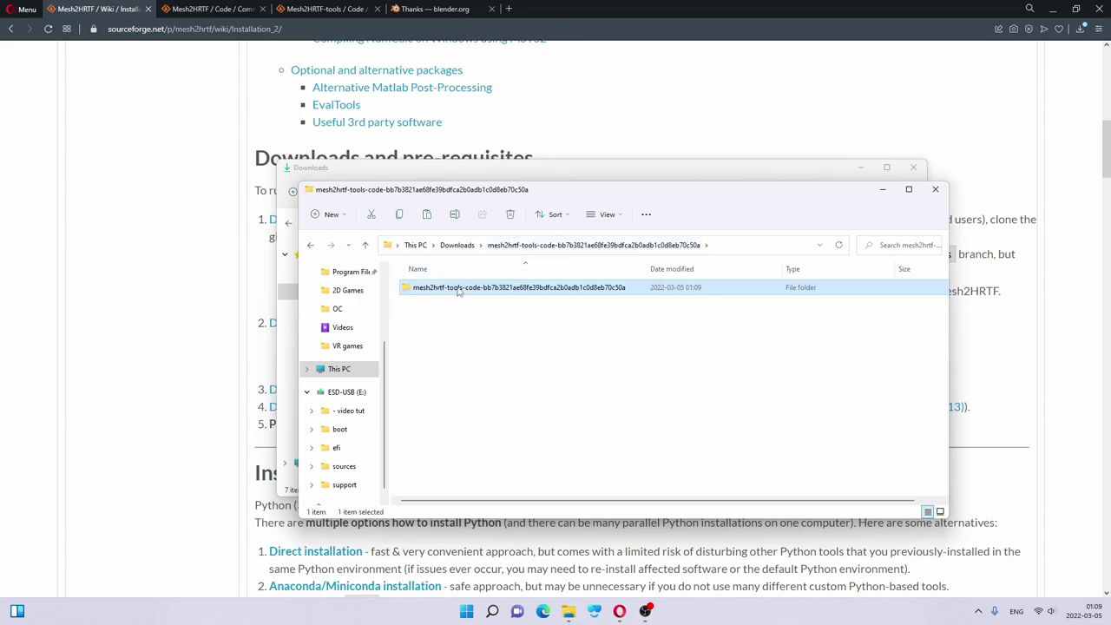
key(F2)
drag(462, 287, 643, 287)
key(BackSpace)
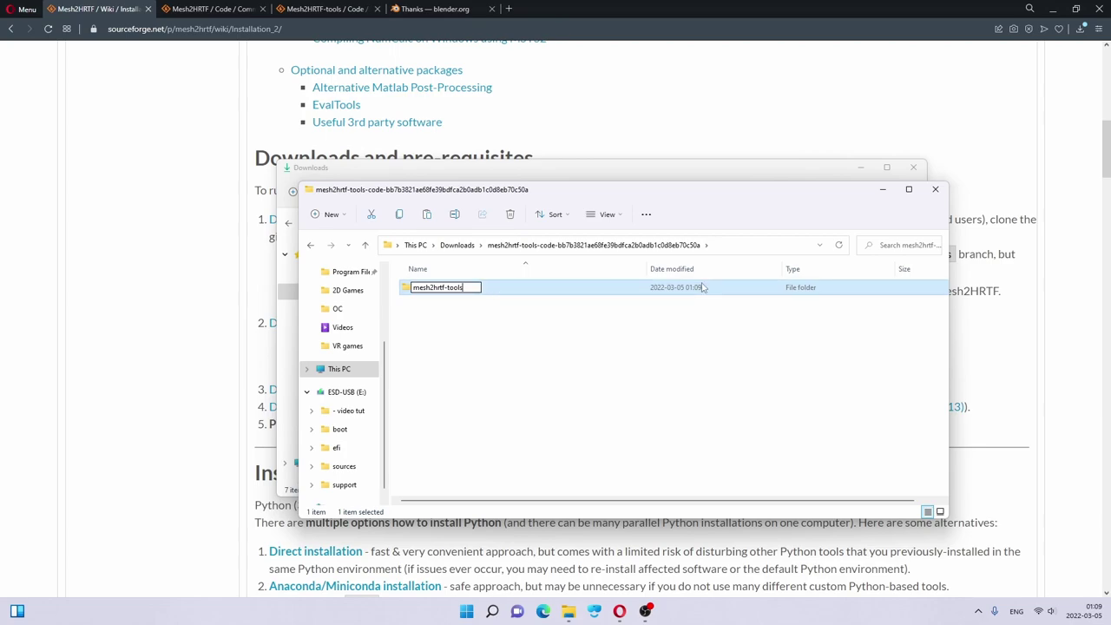
key(Return)
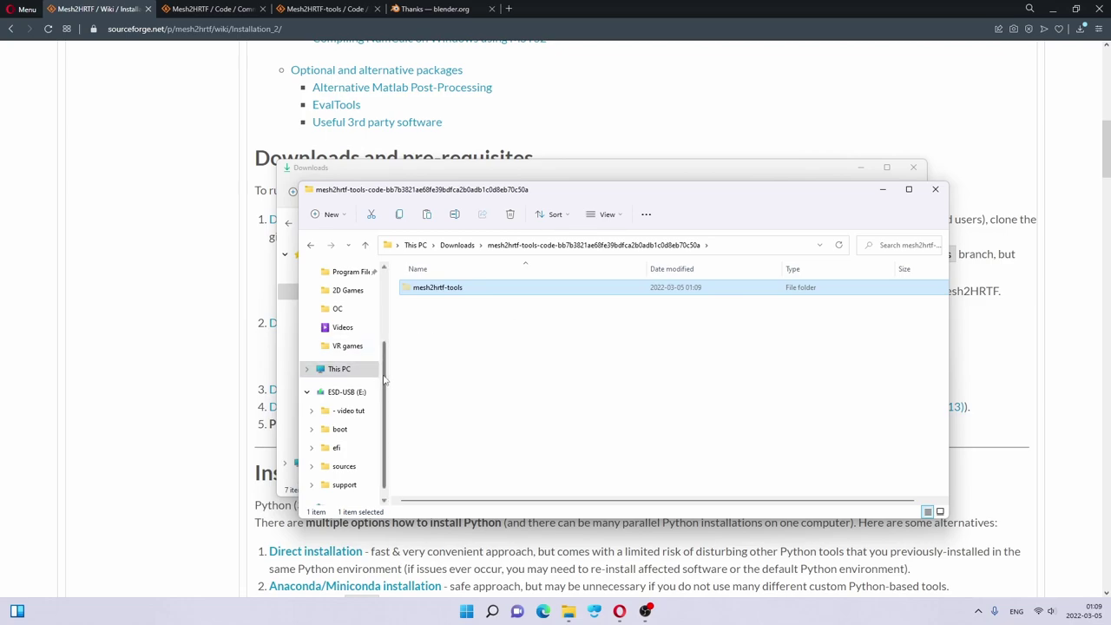
Step: Paste the mesh2hrtf-tools folder into the root of Local Disk (C:)
scroll(387, 425, down, 1)
scroll(355, 402, up, 2)
click(337, 389)
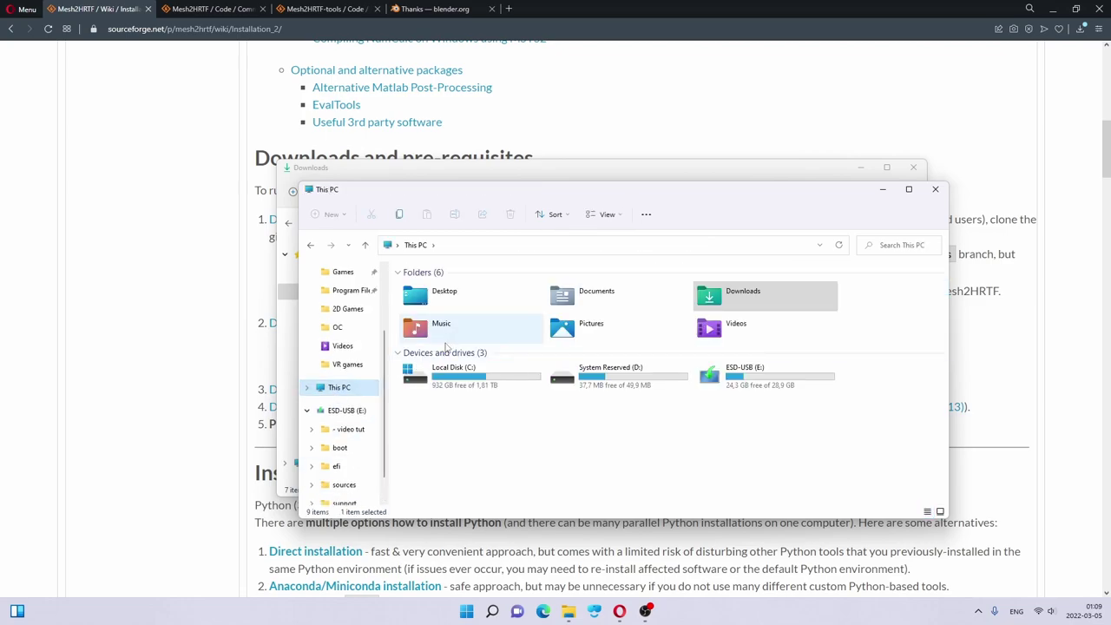
double_click(495, 380)
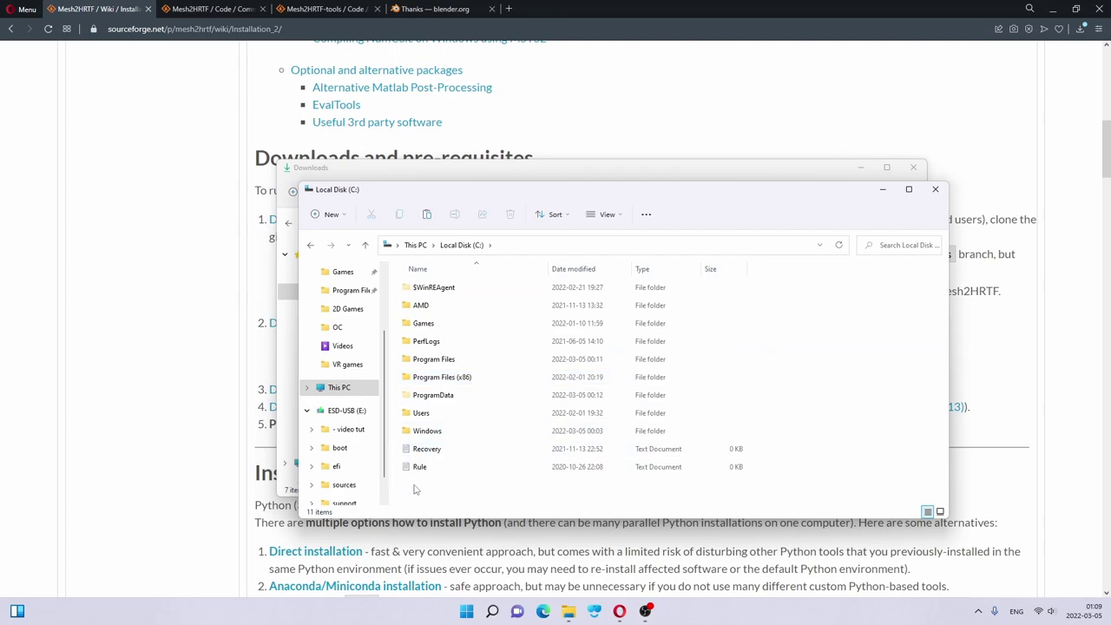
key(ctrl+v)
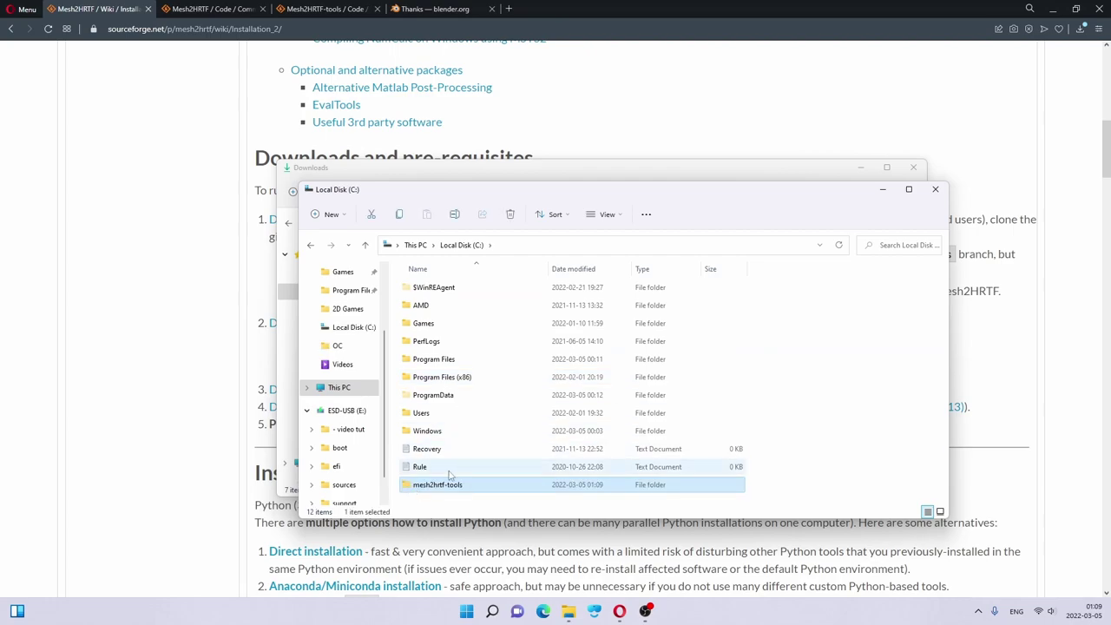
Step: Snap the Downloads and Local Disk windows side by side and extract the mesh2hrtf-git zip
drag(553, 198, 1109, 199)
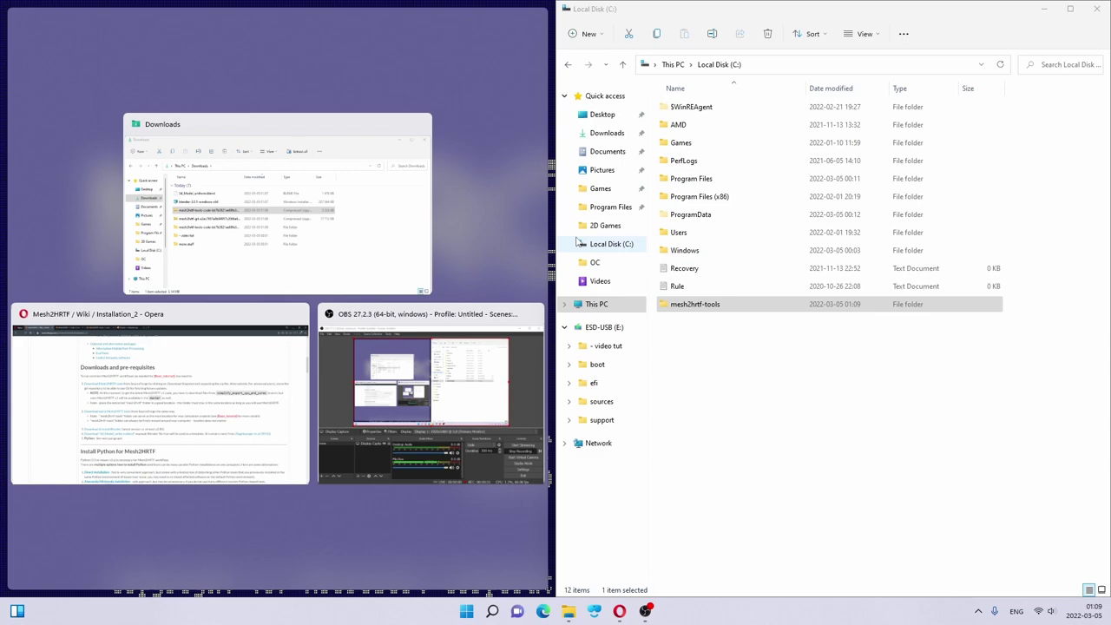
click(217, 184)
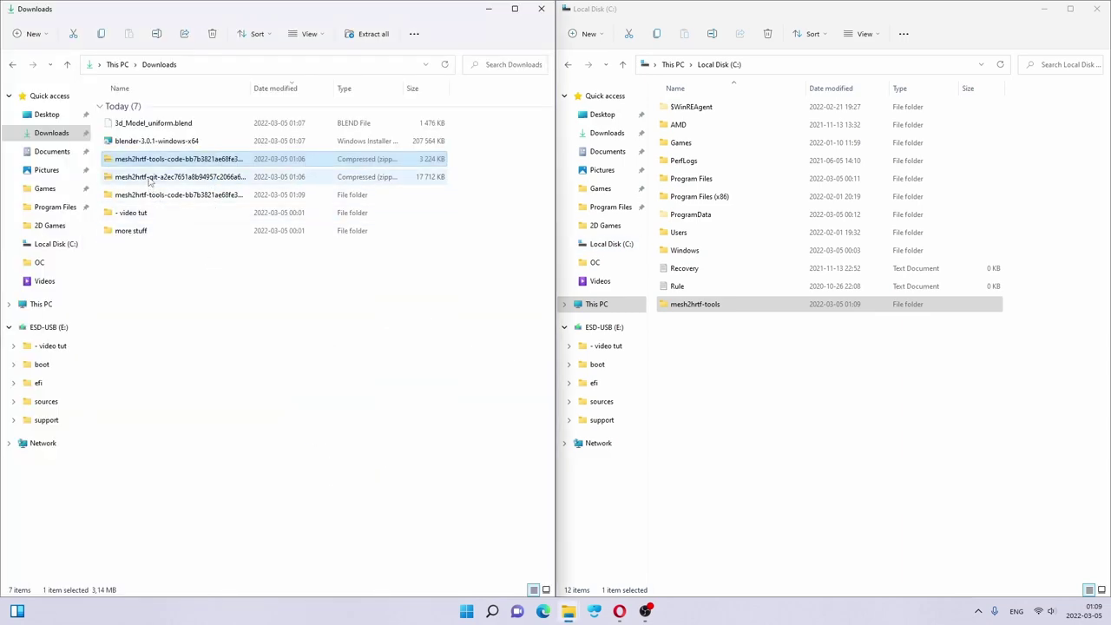
right_click(148, 180)
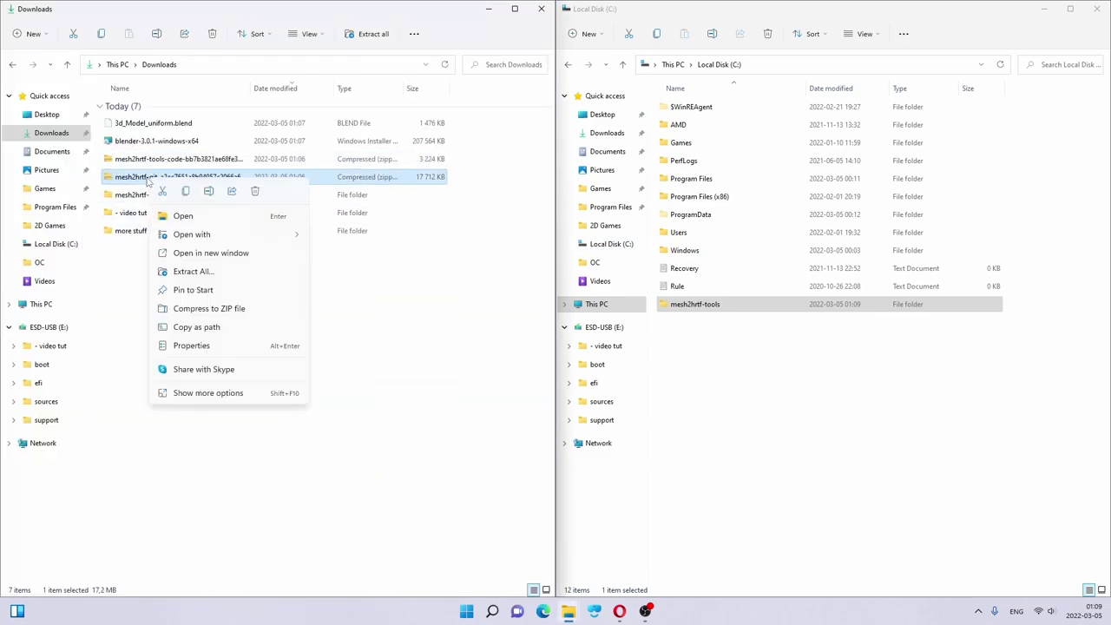
click(223, 274)
click(658, 425)
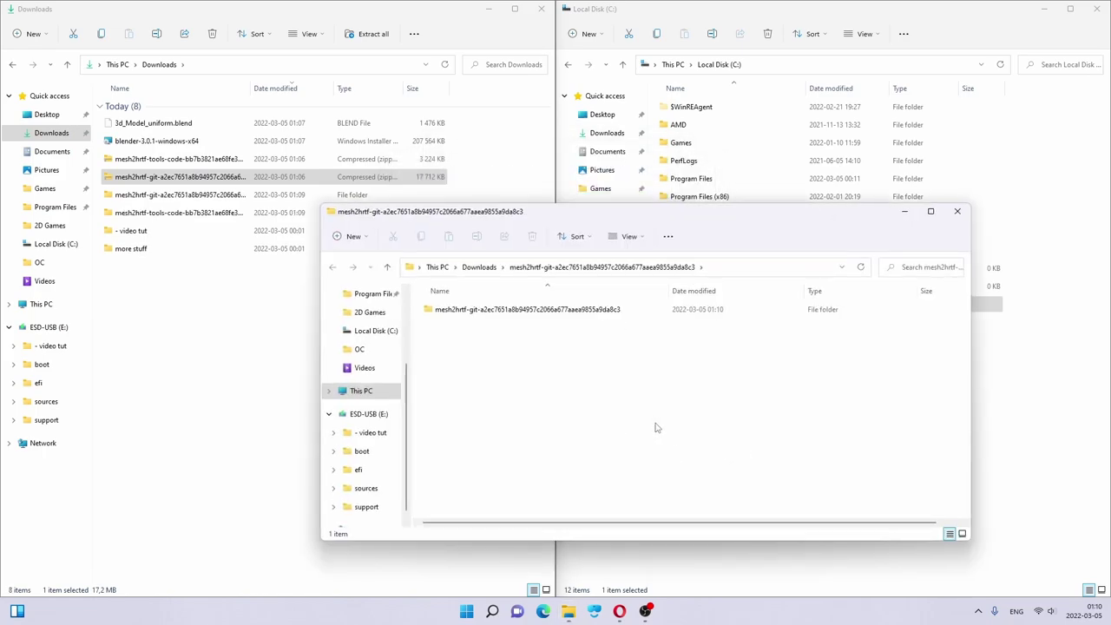
double_click(473, 310)
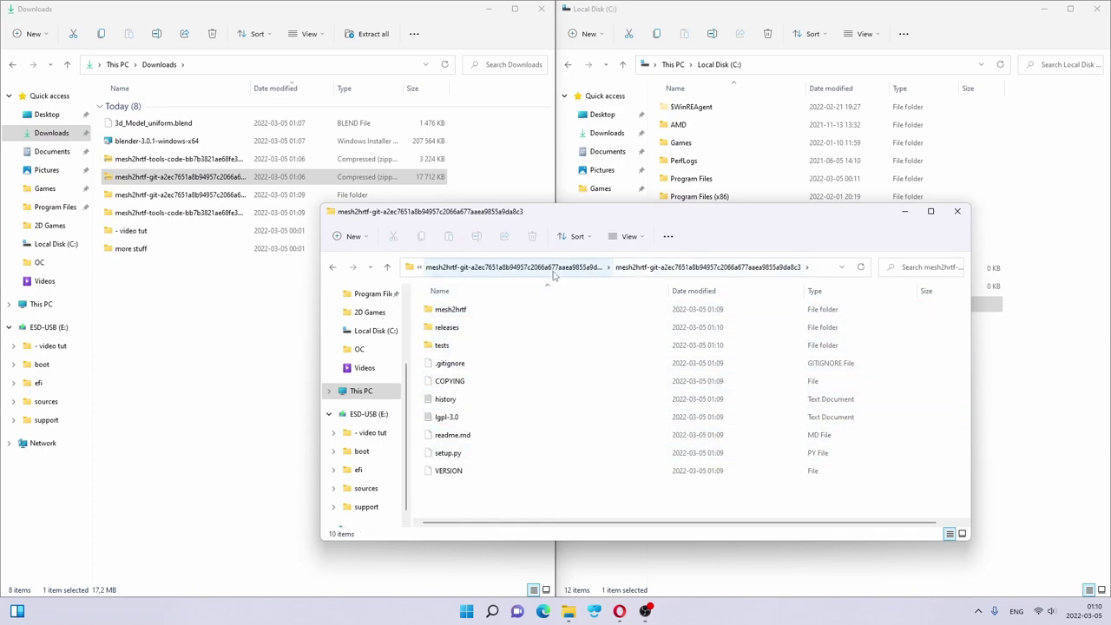
Step: Rename the inner extracted folder to mesh2hrtf-git and copy it
click(512, 267)
click(478, 318)
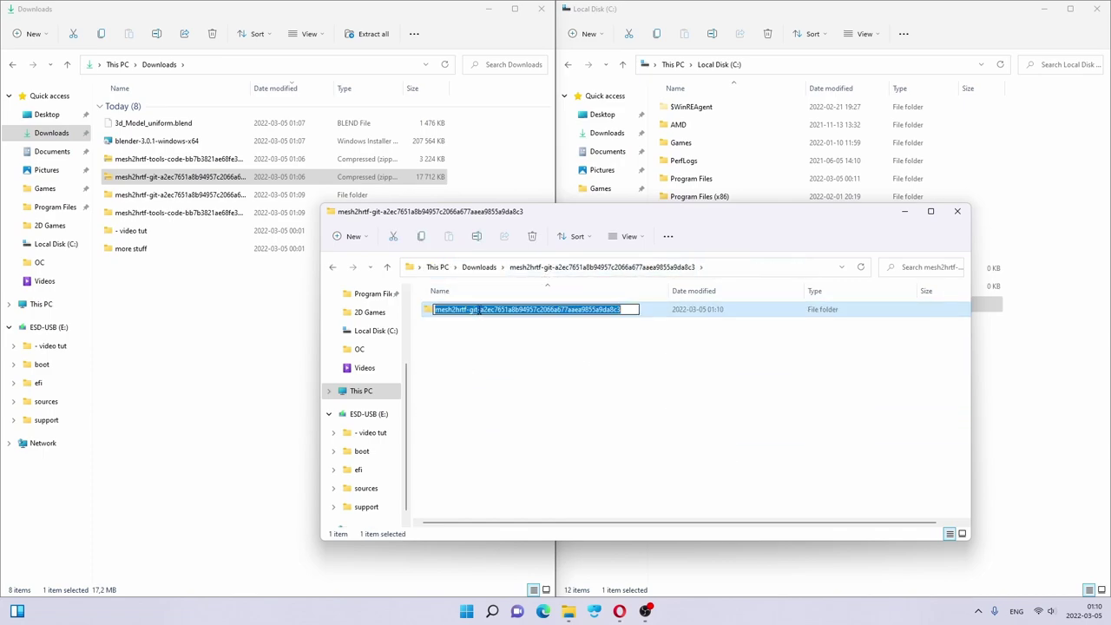
drag(478, 310, 643, 306)
key(BackSpace)
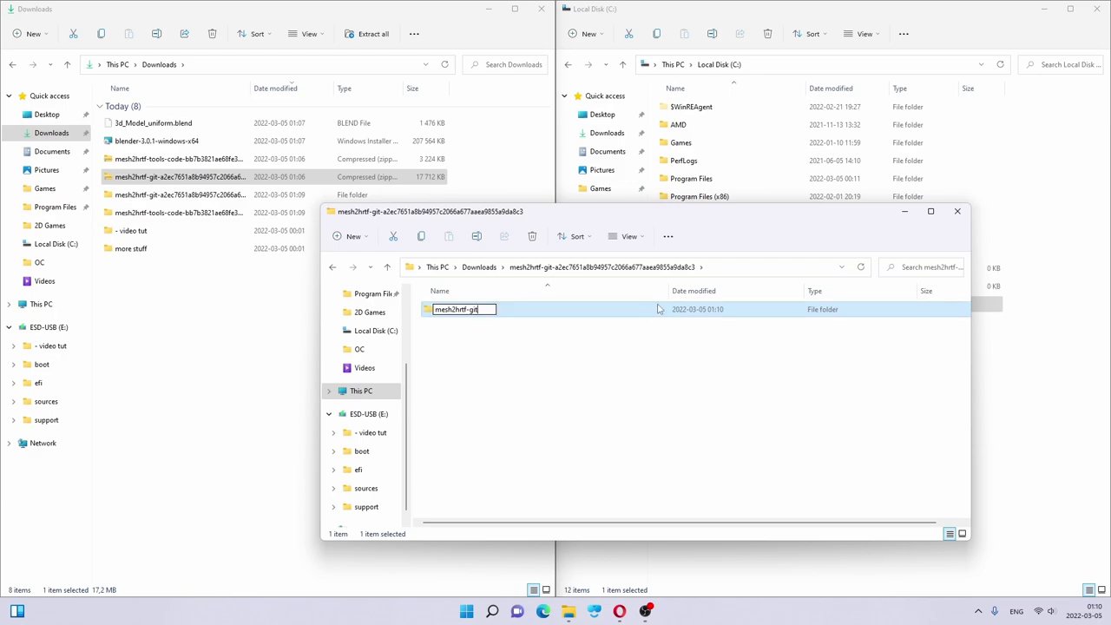
key(Return)
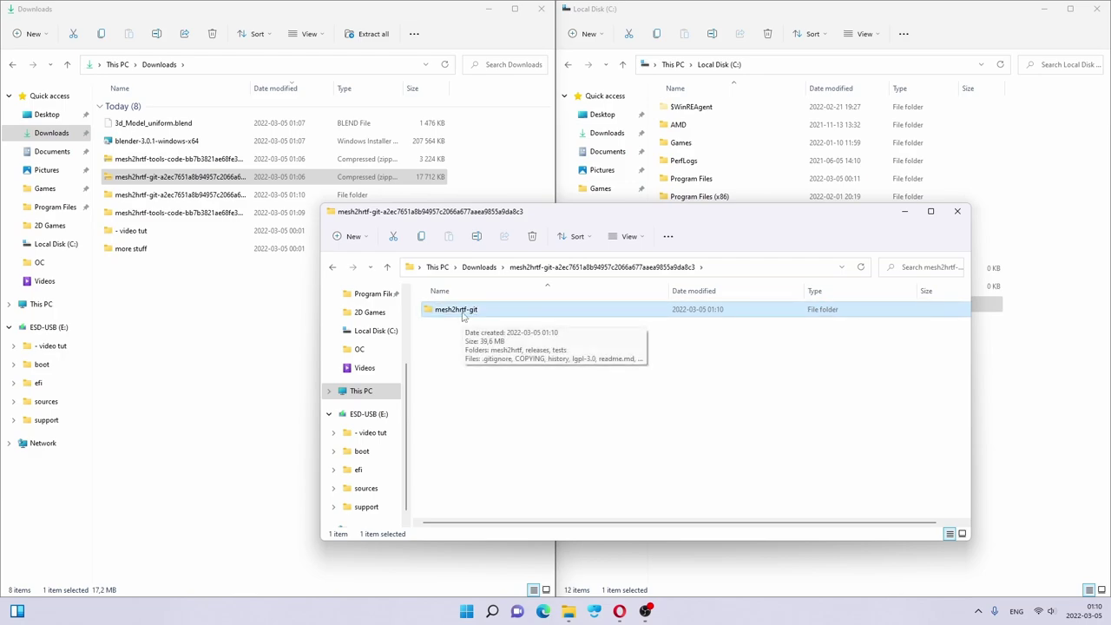
key(ctrl+c)
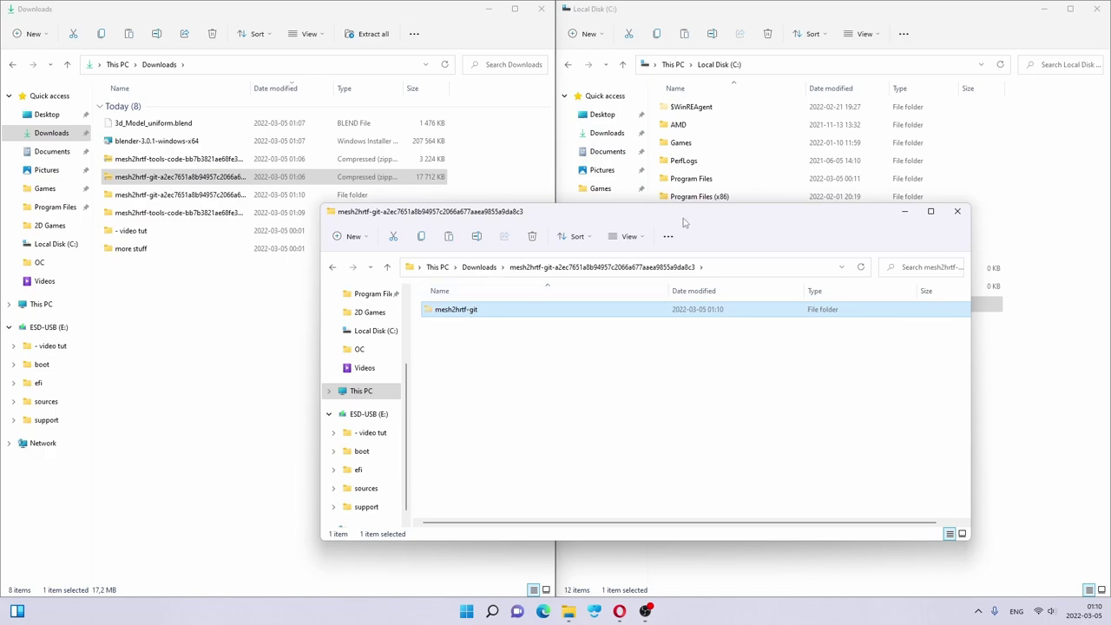
Step: Paste mesh2hrtf-git into Local Disk (C:) and close the empty extraction window
drag(683, 223, 417, 198)
click(694, 303)
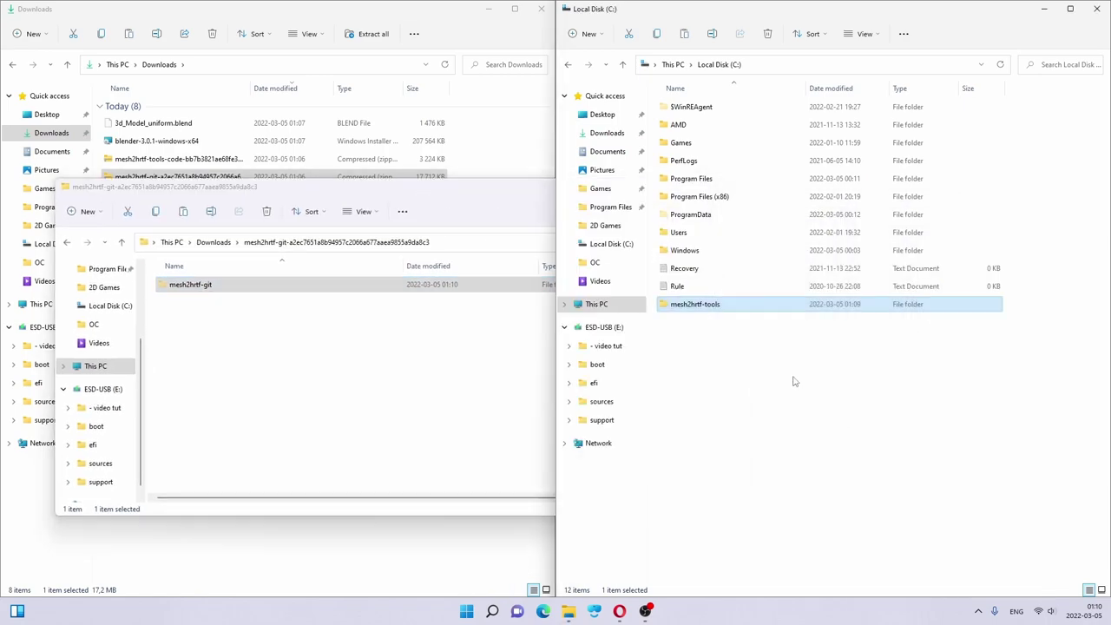
right_click(719, 353)
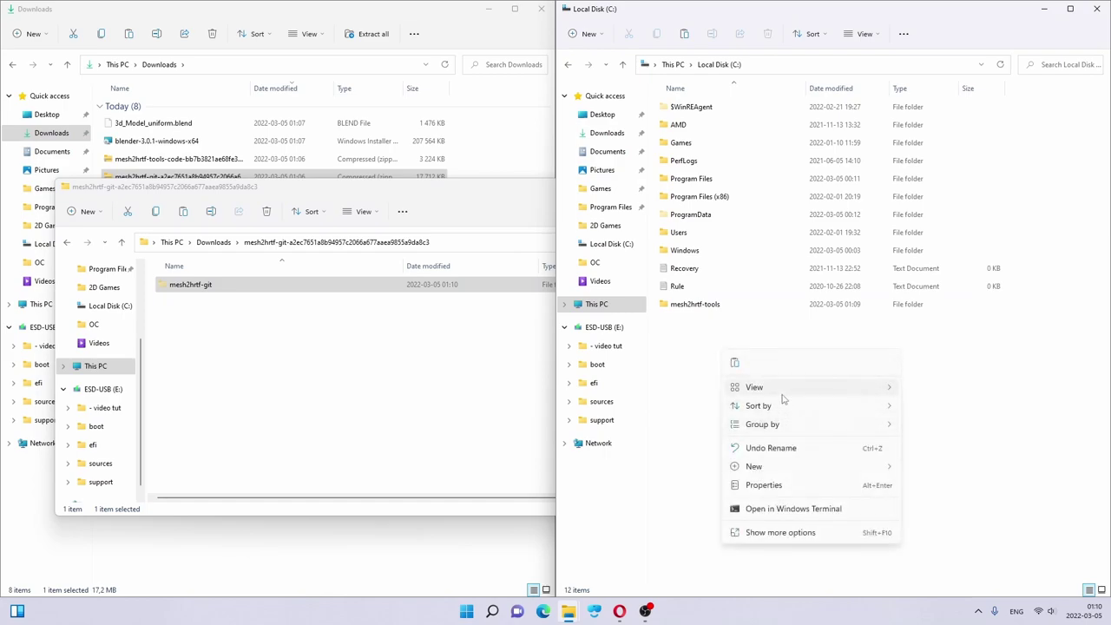
click(730, 365)
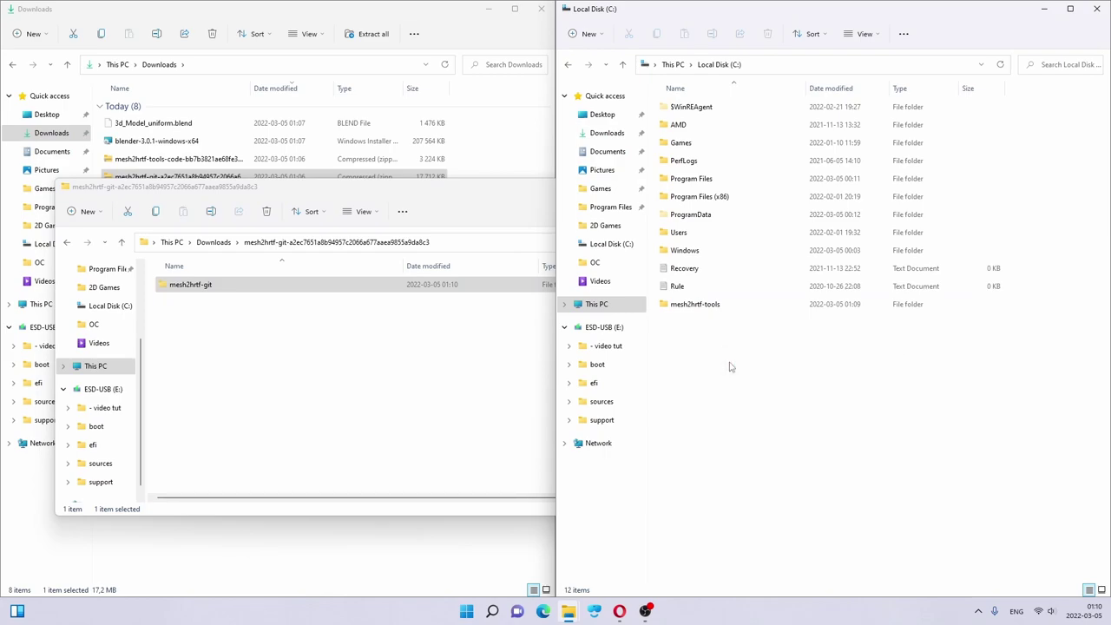
click(330, 351)
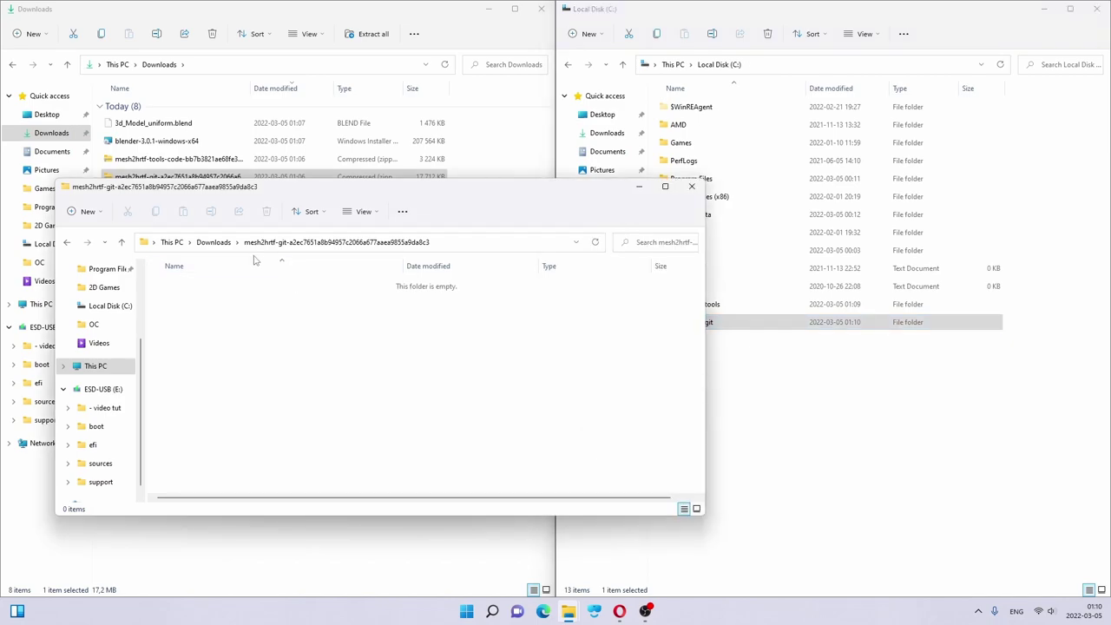
click(693, 185)
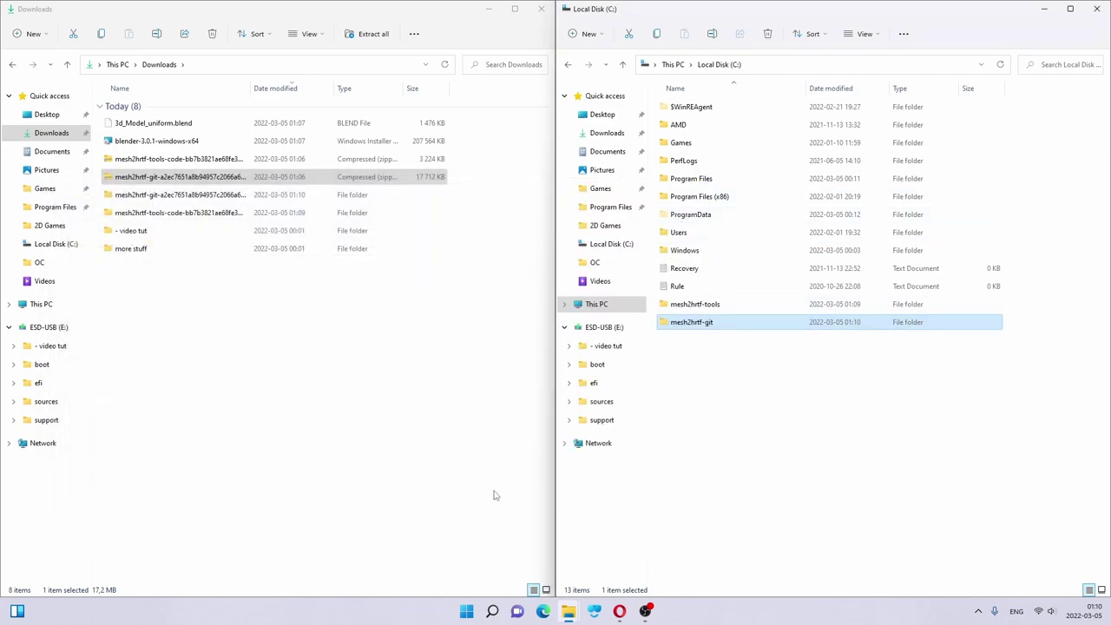
click(276, 338)
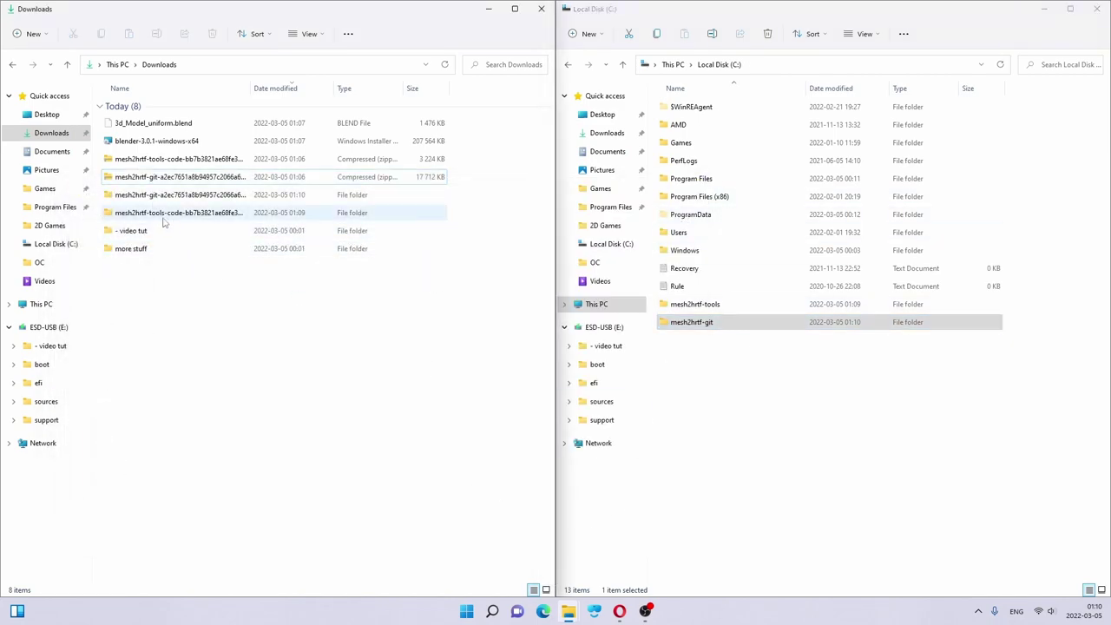
Step: Run the Blender 3.0.1 installer, accept the license, keep default features and start installing
double_click(127, 142)
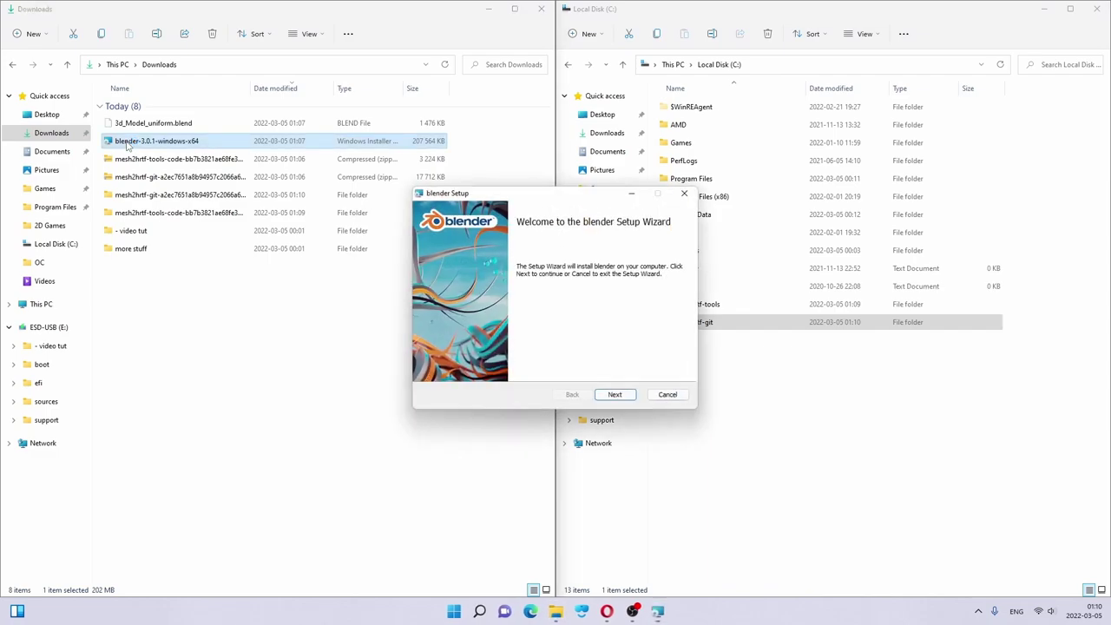
click(615, 395)
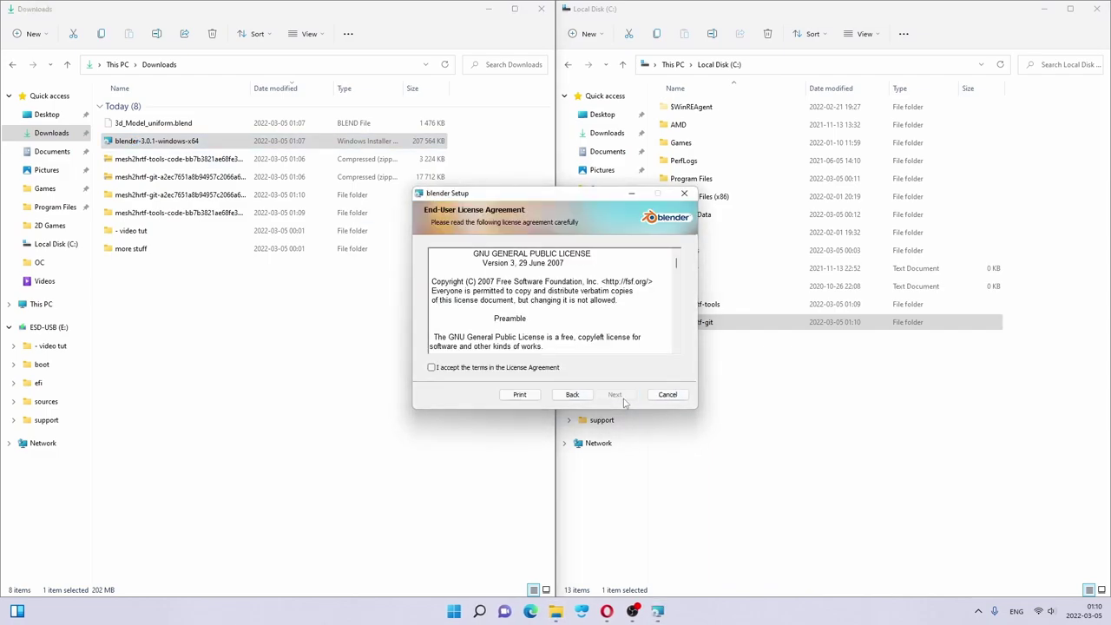
click(453, 369)
click(618, 395)
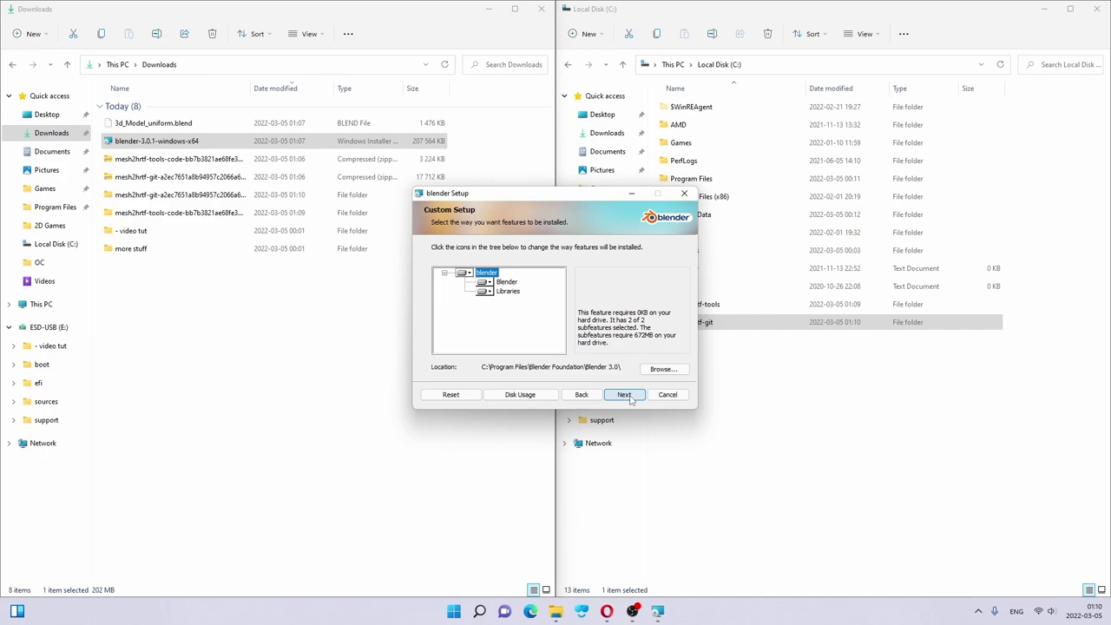
click(630, 398)
click(631, 399)
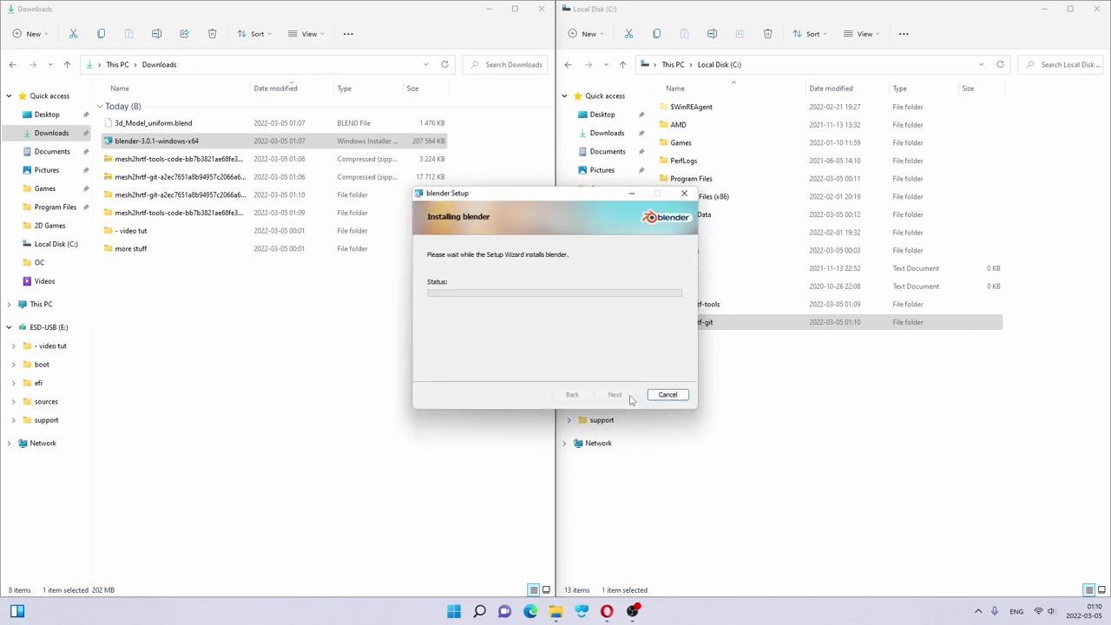
Step: Move 3d_Model_uniform.blend from Downloads into C:\mesh2hrtf-tools
click(172, 127)
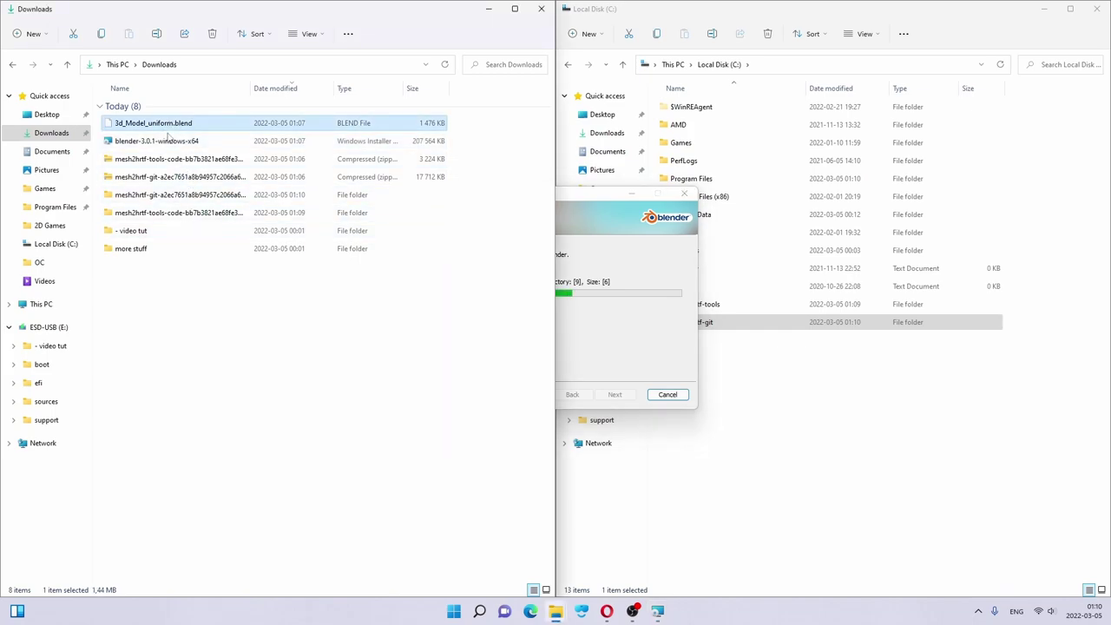
click(788, 388)
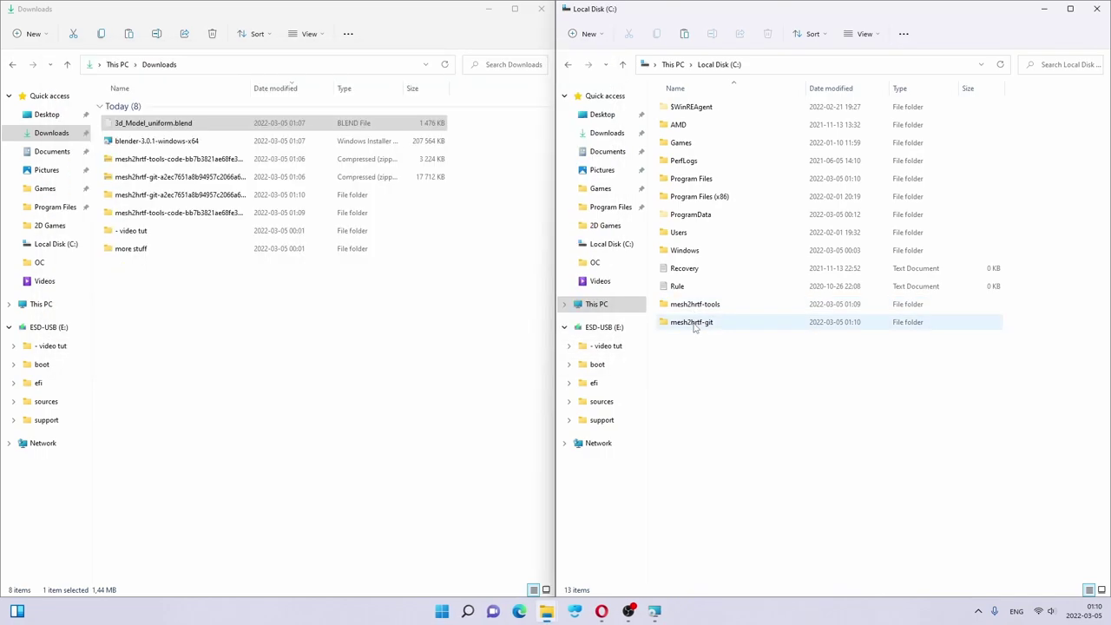
double_click(699, 179)
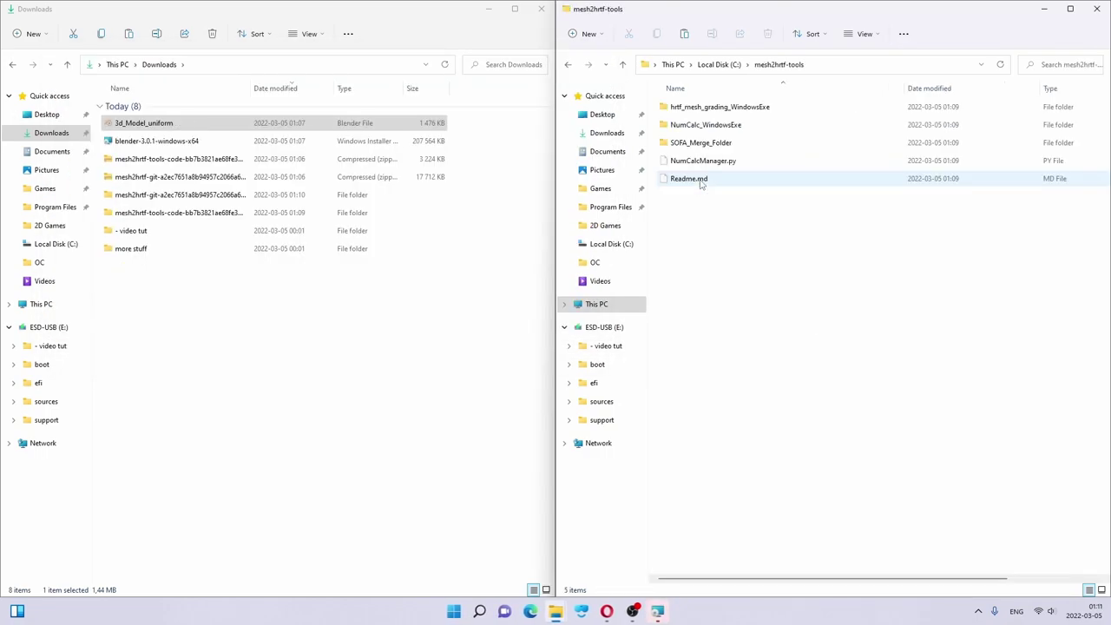
key(ctrl+v)
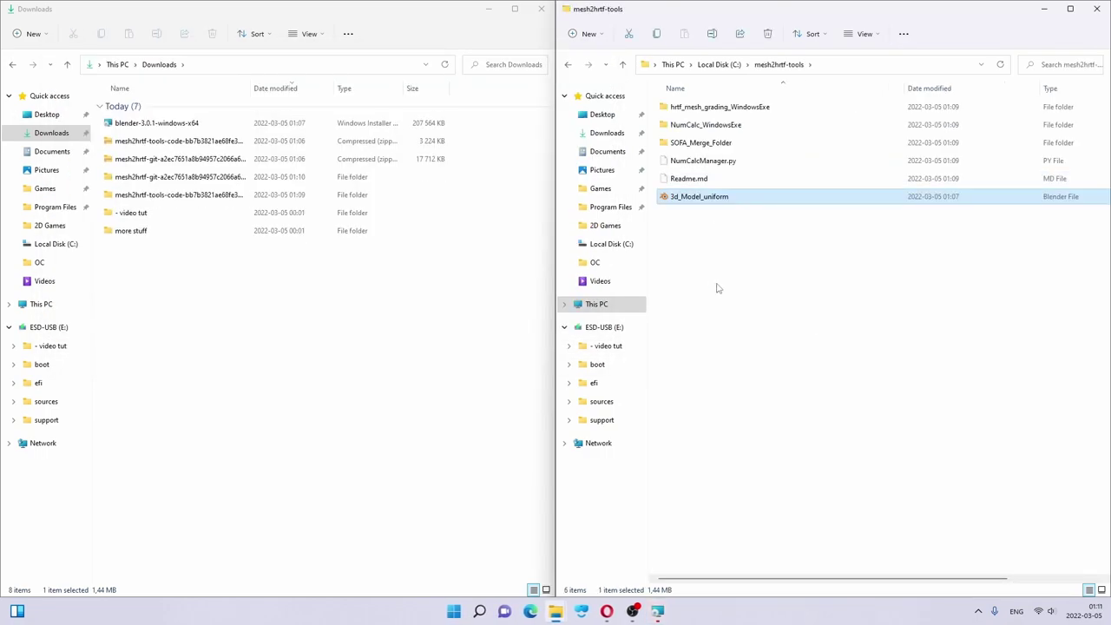
Step: Finish and close the Blender setup wizard
click(636, 612)
click(615, 395)
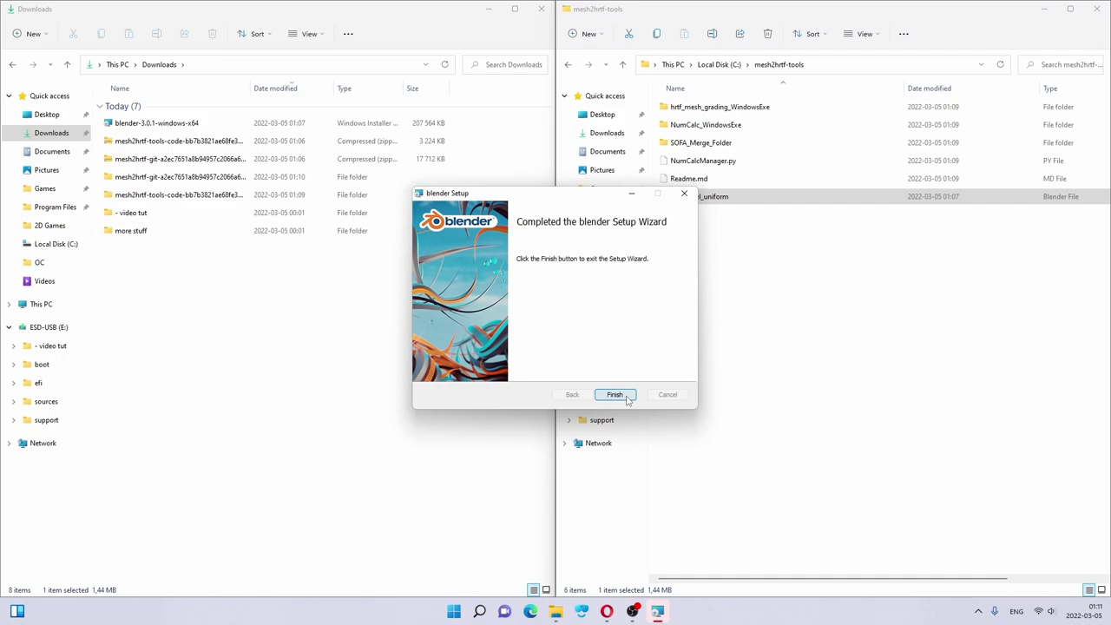
click(456, 78)
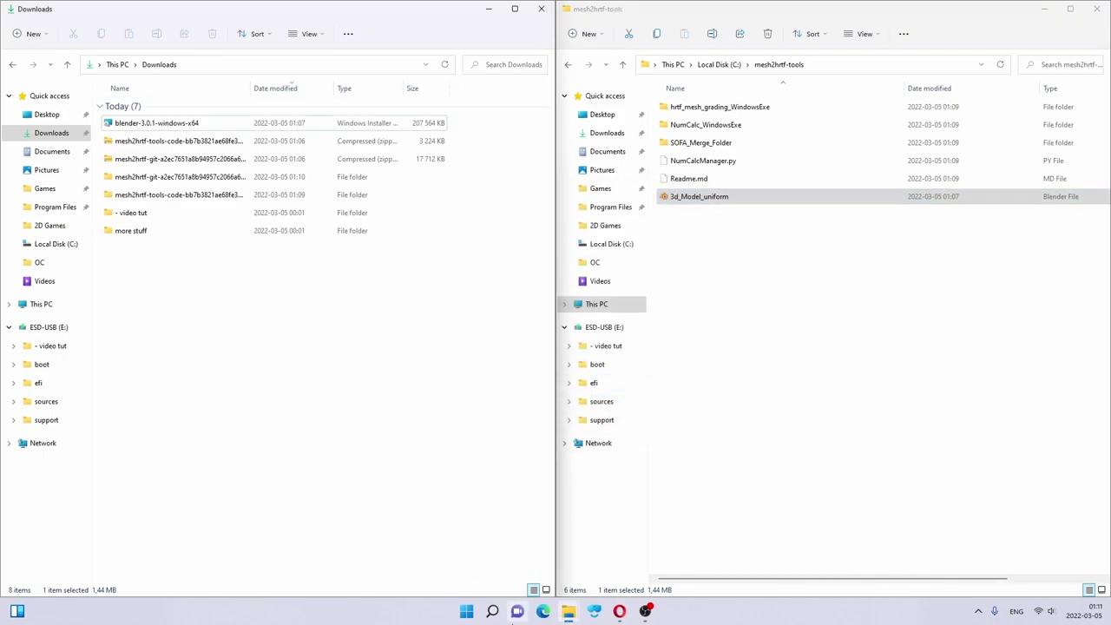
Step: Pin Blender to the taskbar, accept Quick Setup defaults, and start a new General file
click(466, 611)
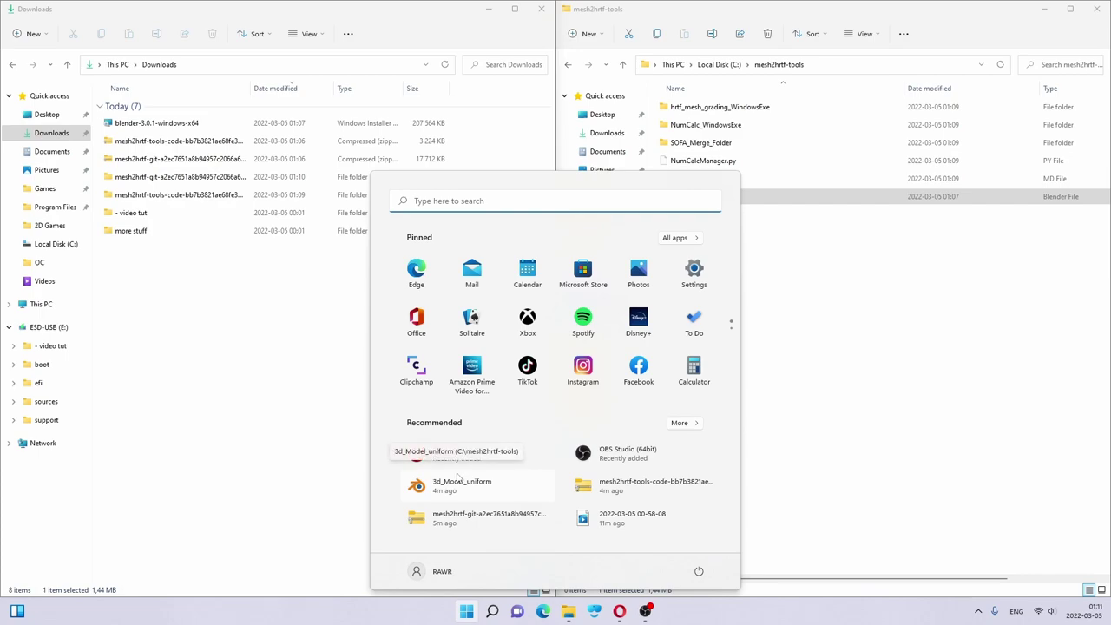
text(blen)
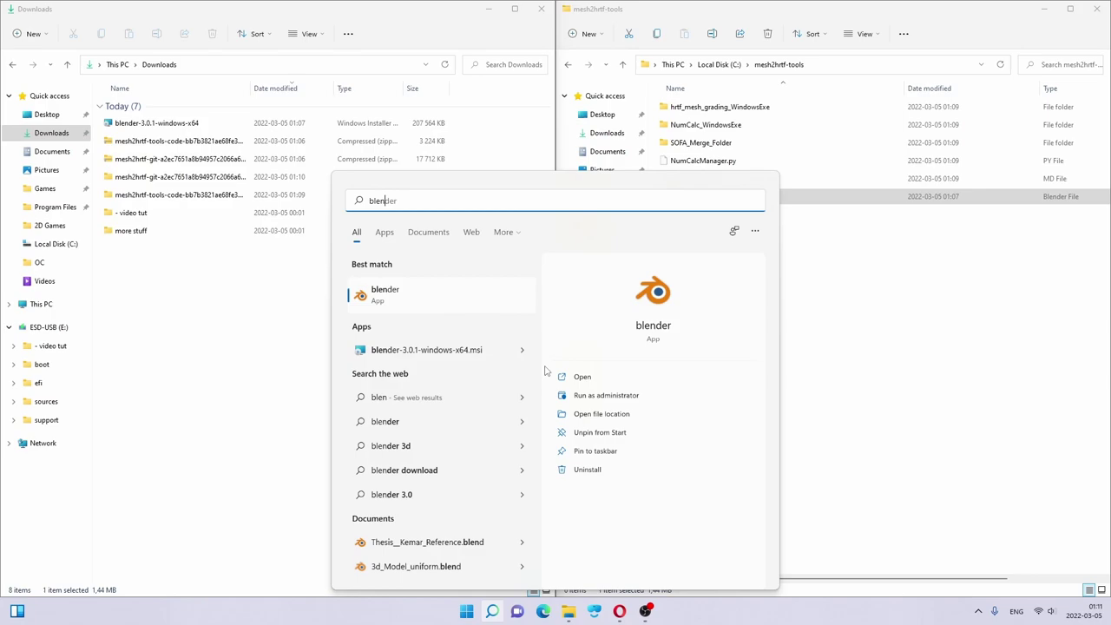
click(598, 452)
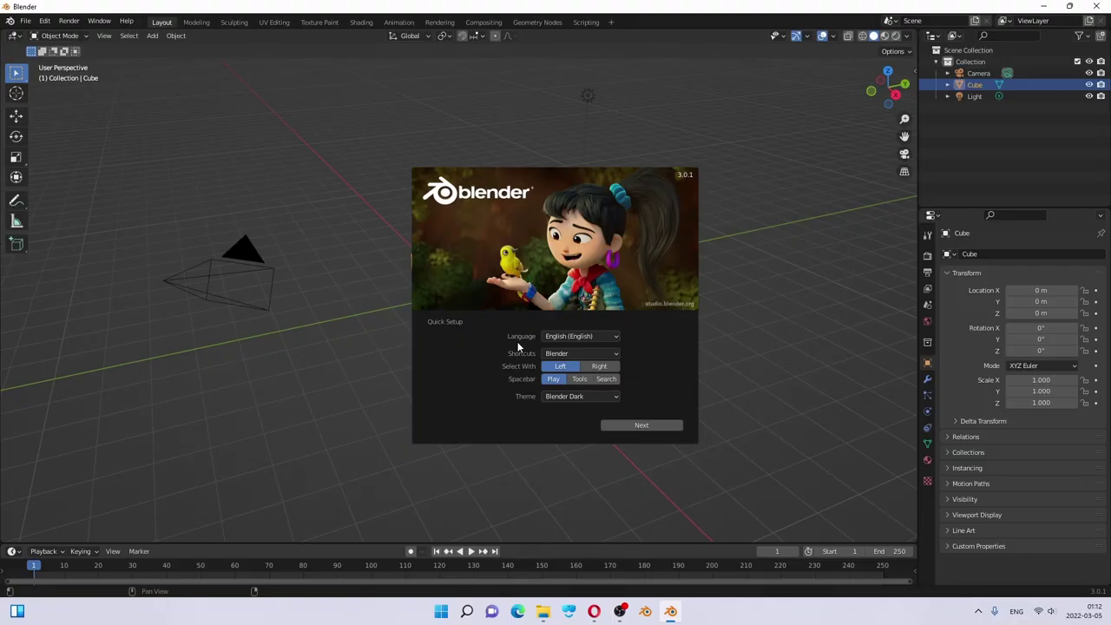
click(663, 426)
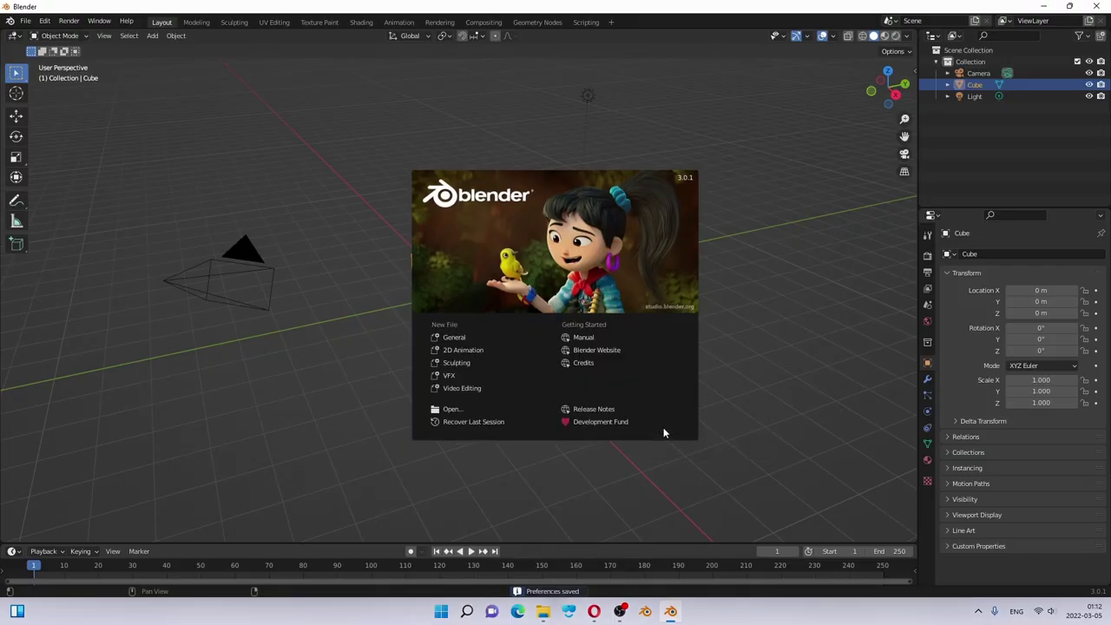
click(457, 340)
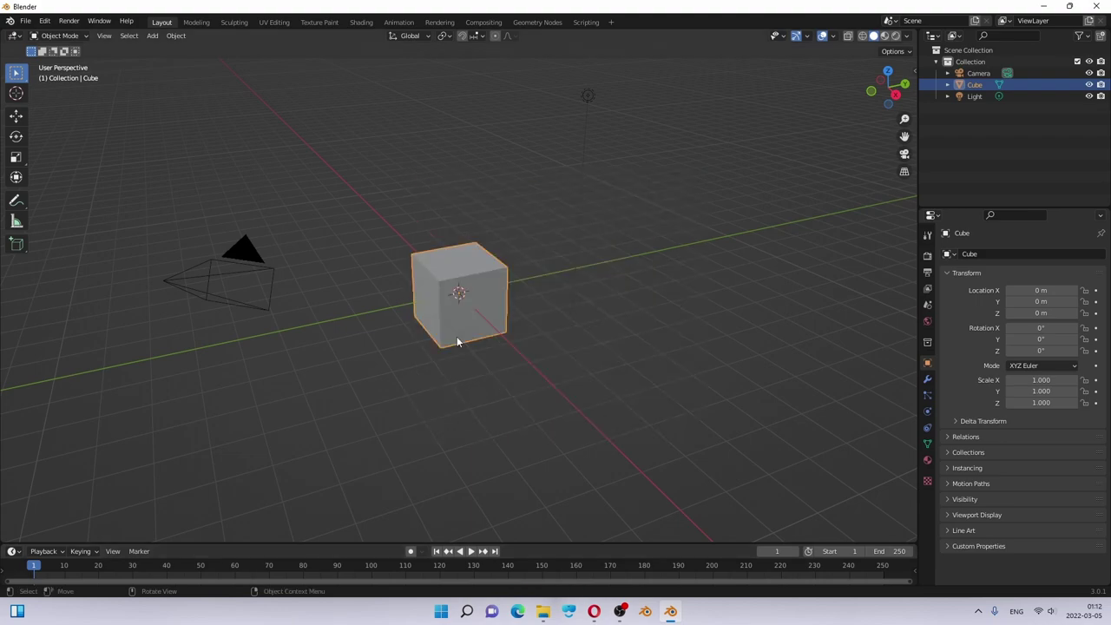
Step: Return to the Opera wiki and scroll to the 'alt 1- Direct Python installation' section
click(595, 613)
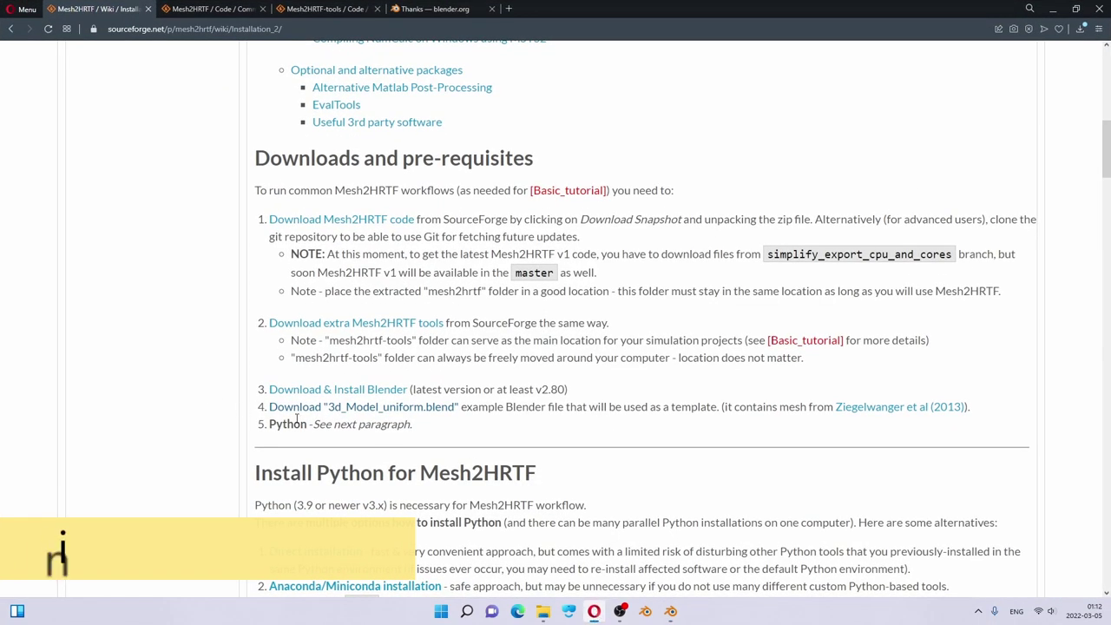
scroll(252, 408, down, 3)
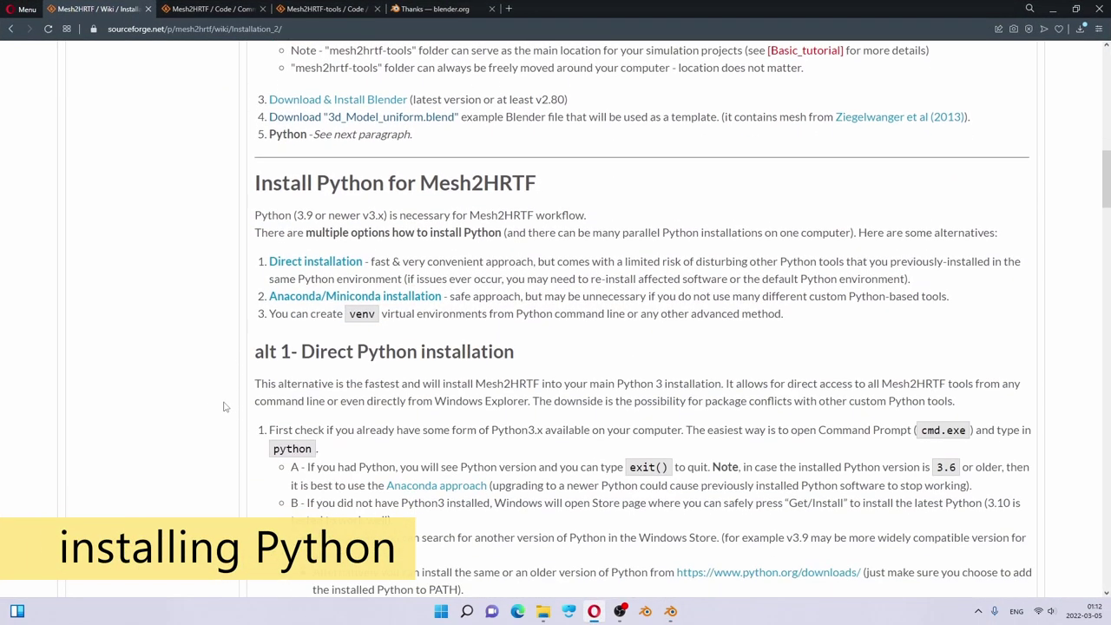
scroll(224, 407, down, 1)
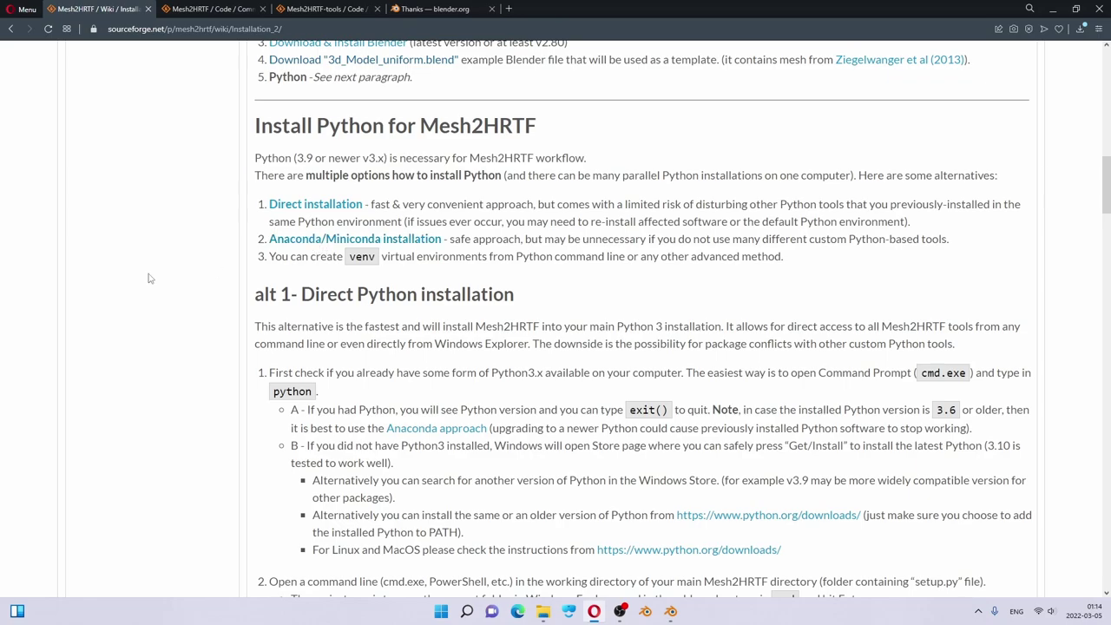
scroll(148, 278, down, 2)
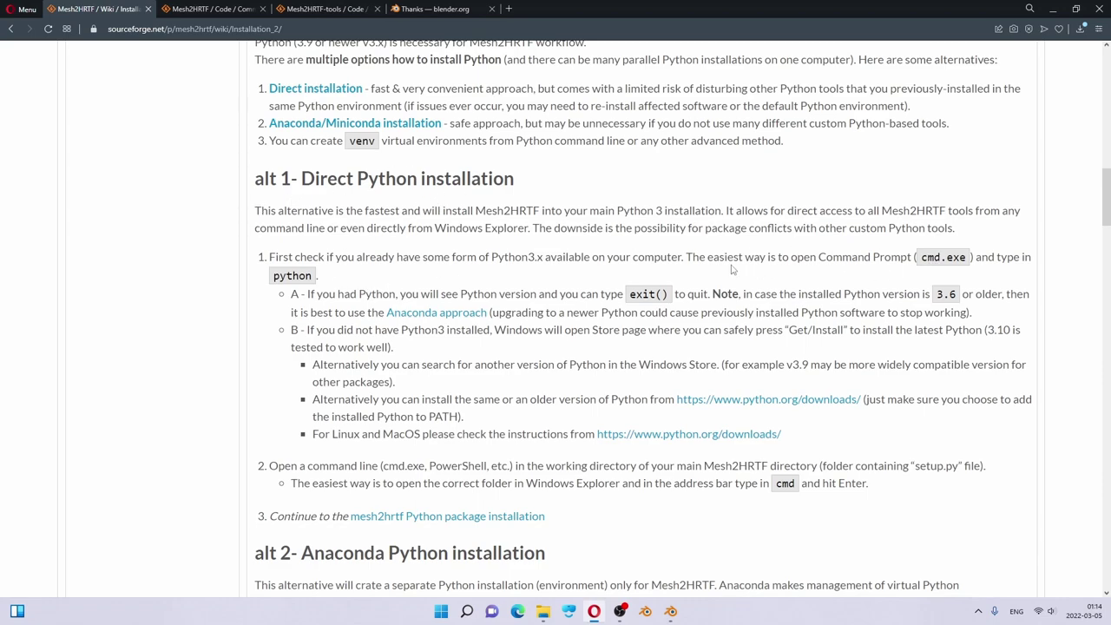
Step: Open Command Prompt via 'cmd' and run python, which opens the Microsoft Store's Python 3.10 page
key(super)
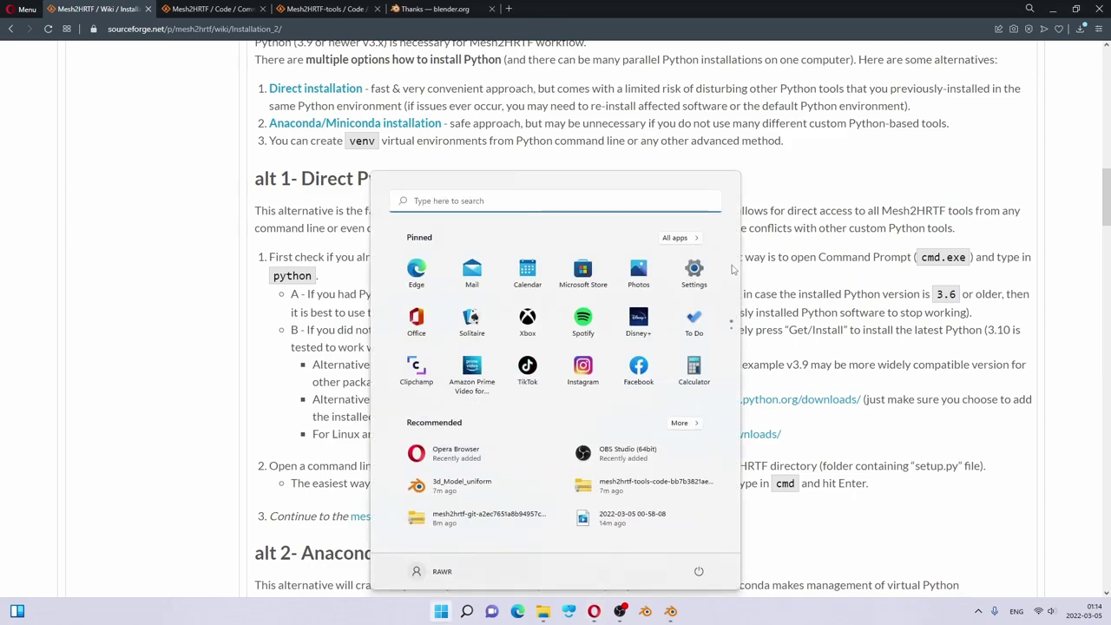
text(c)
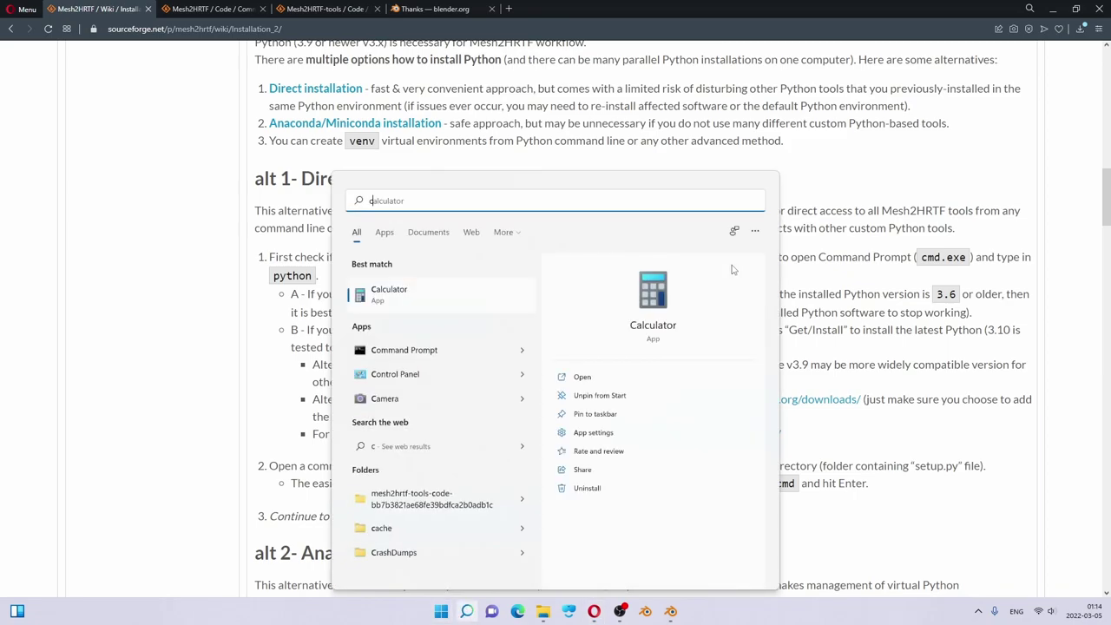
text(md)
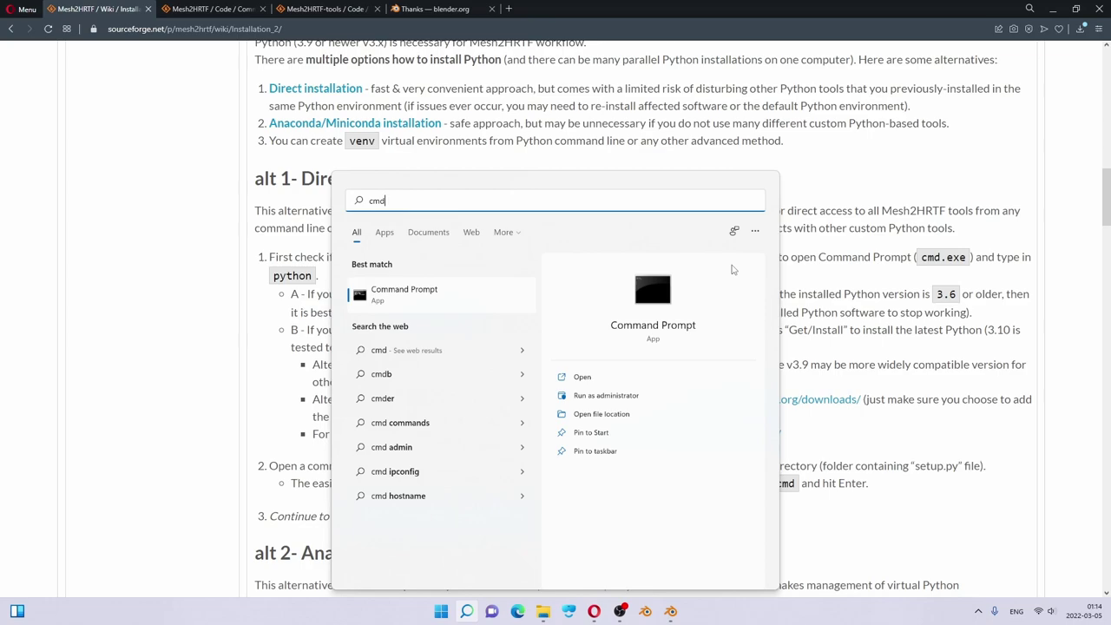
key(Return)
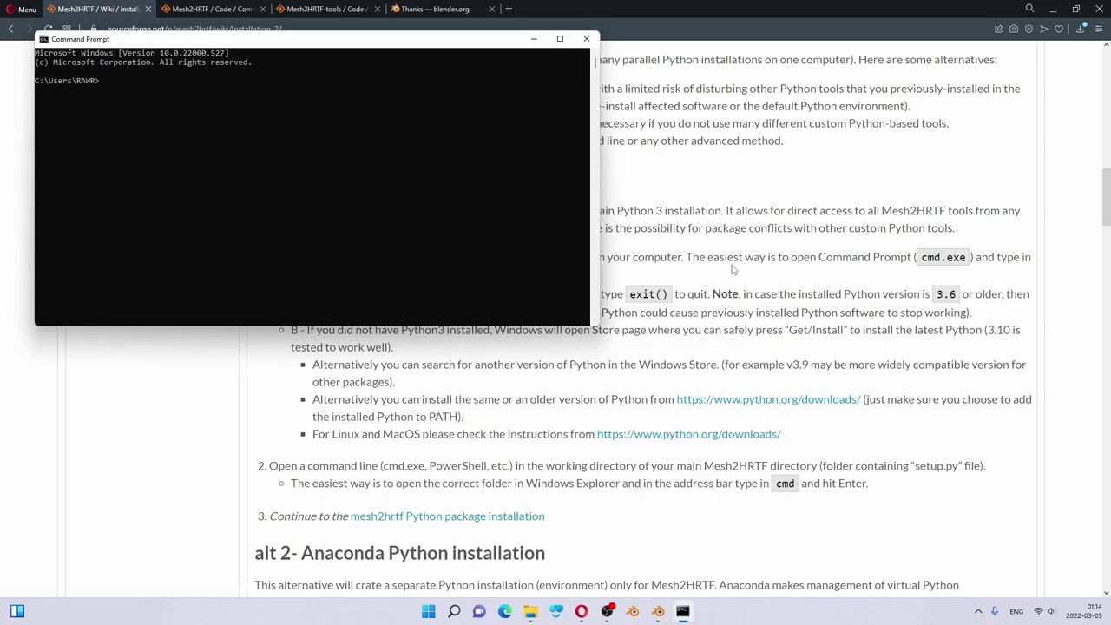
text(python)
key(Return)
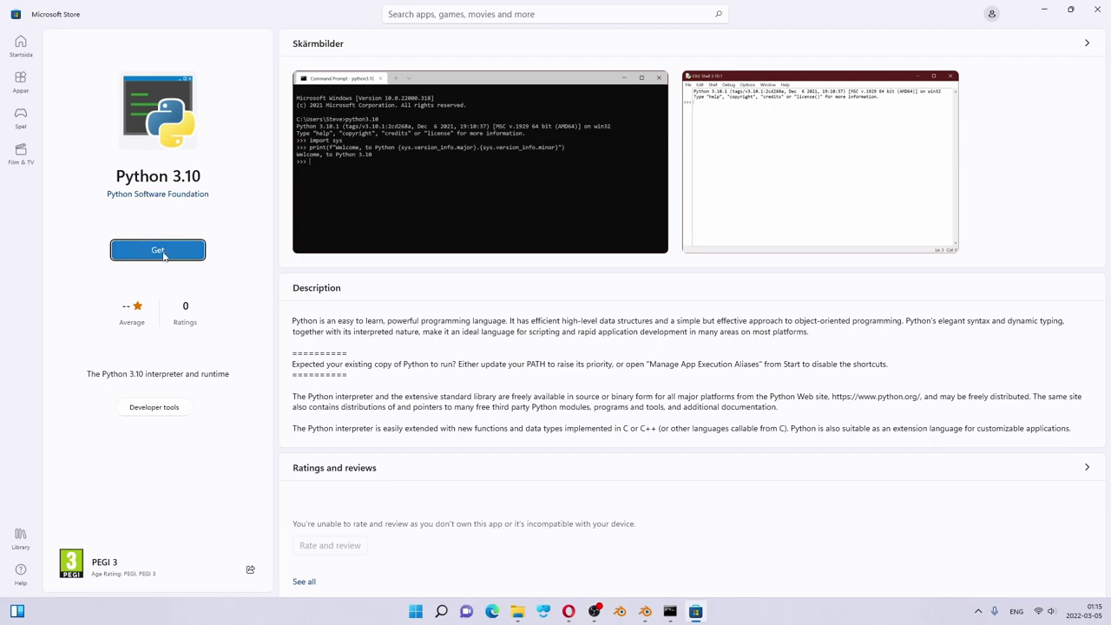
Step: Search the Microsoft Store for 'pyth' and get Python 3.9 rather than 3.10
click(461, 16)
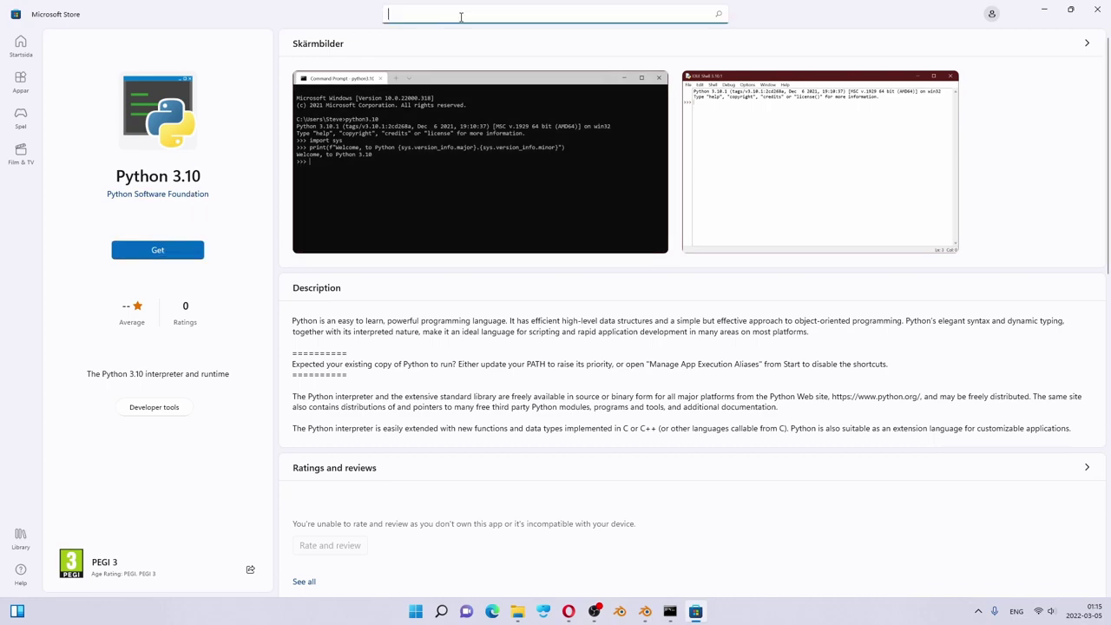
text(py)
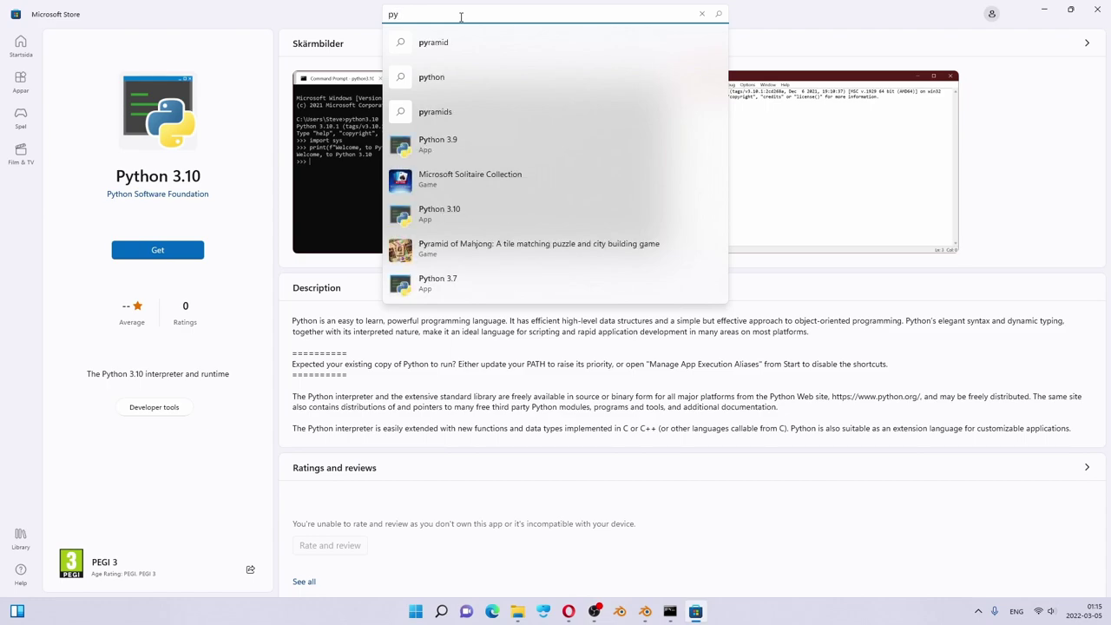
text(th)
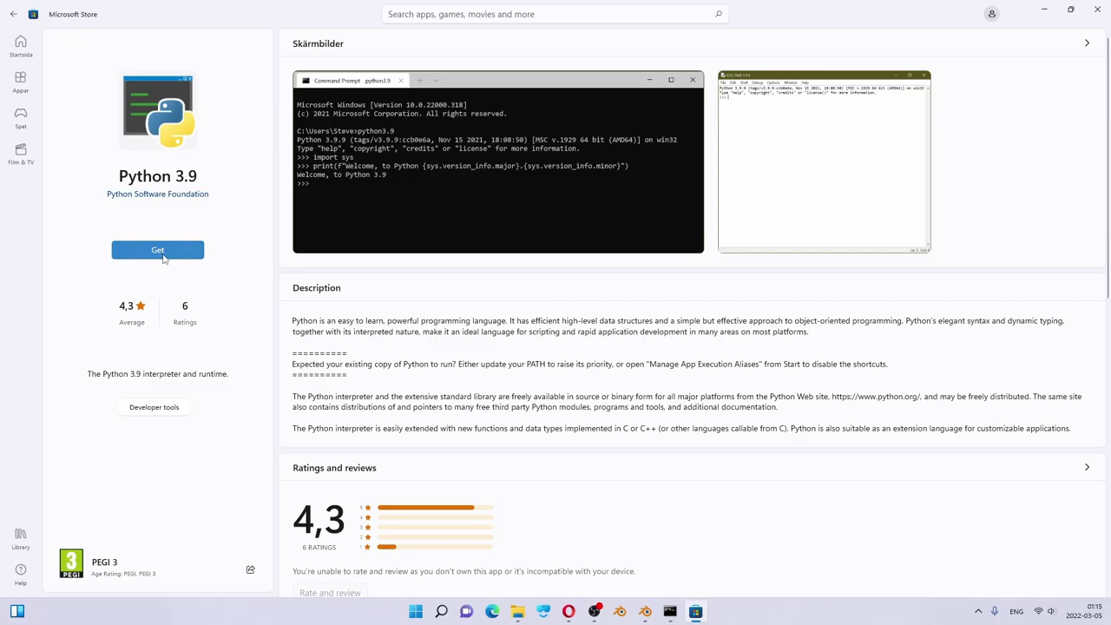
click(161, 250)
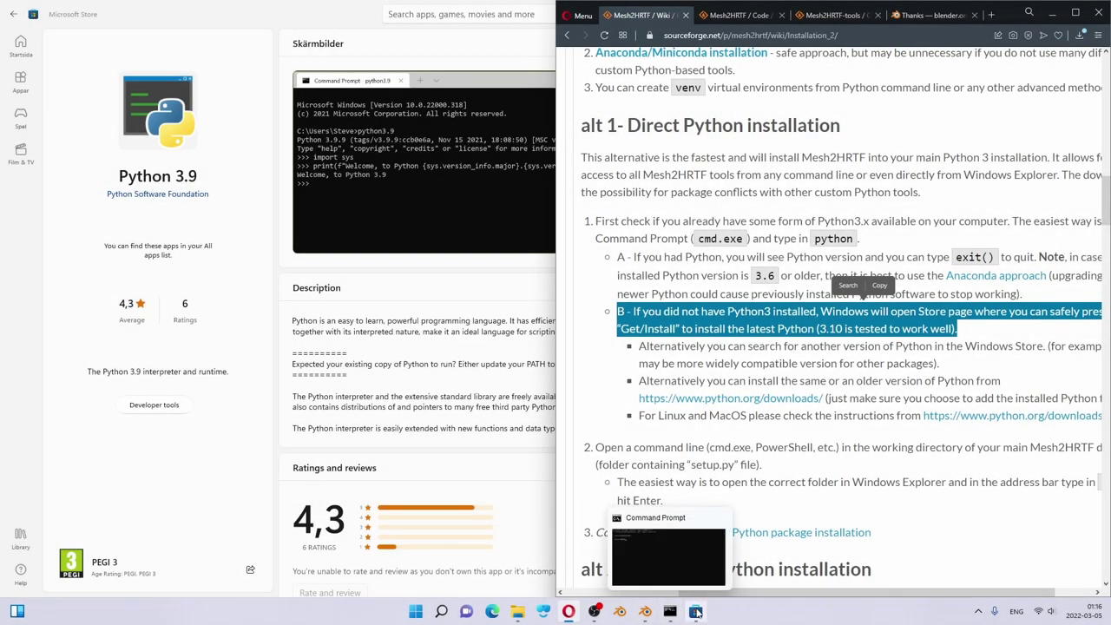
Step: Run python in Command Prompt to confirm the Python 3.9.10 interpreter starts
click(670, 612)
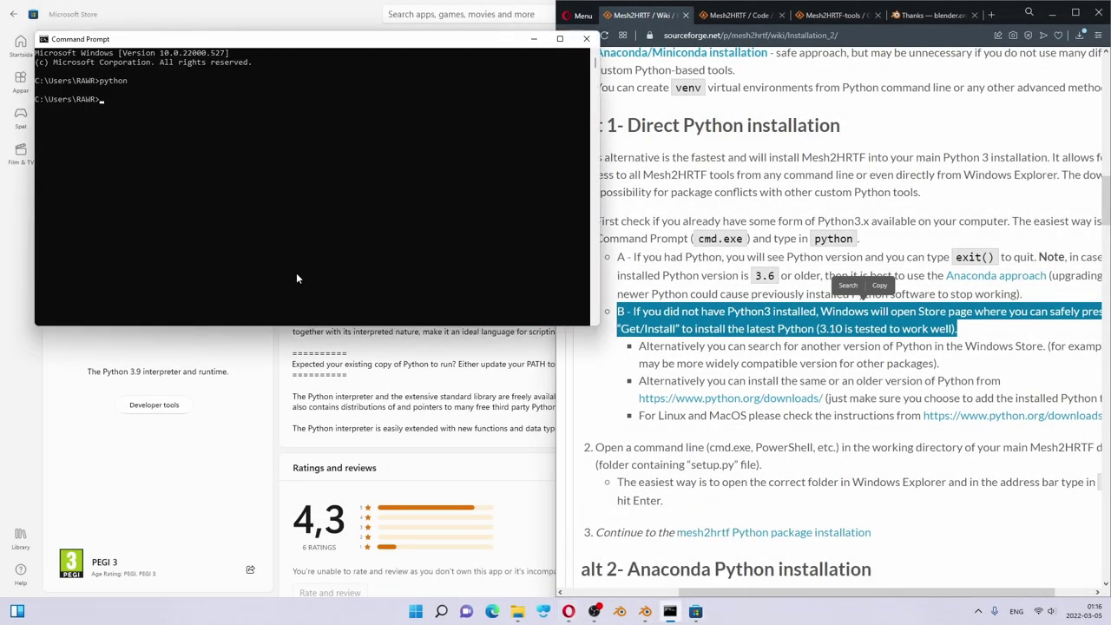
text(python)
key(Return)
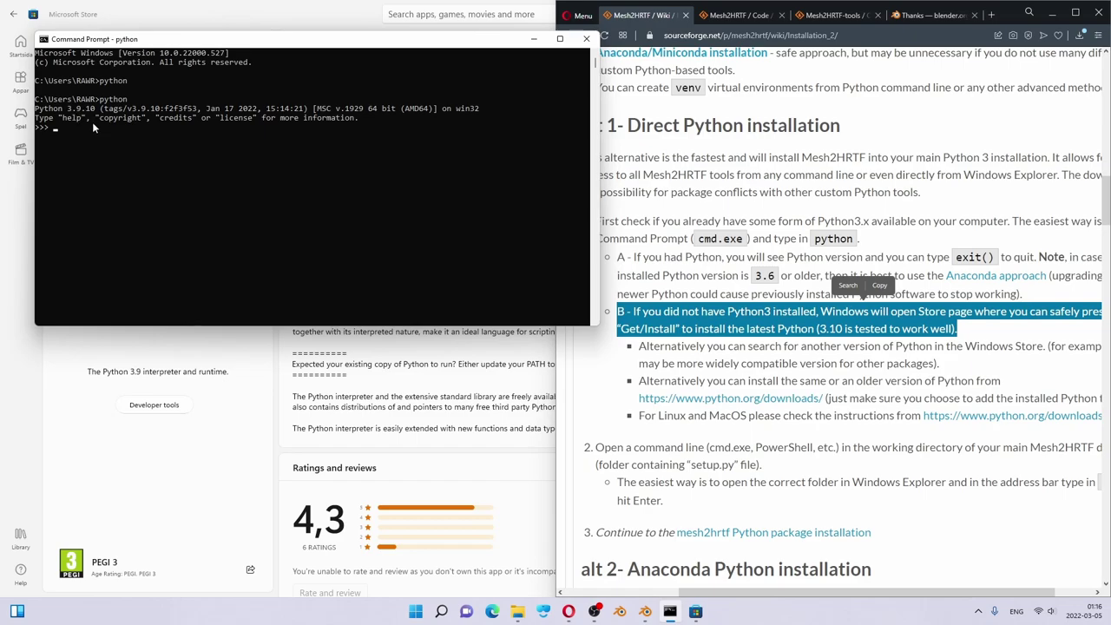
Step: Check the wiki's 'Open a command line' step, then start typing cd C:\ in the console
click(607, 381)
scroll(682, 403, down, 1)
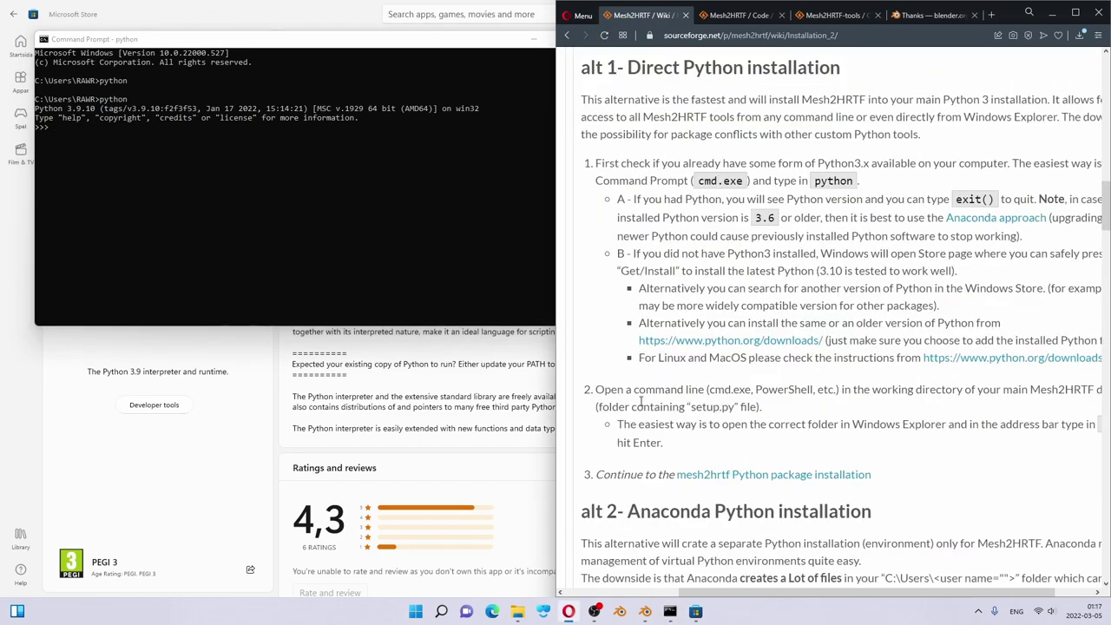
drag(596, 393, 710, 390)
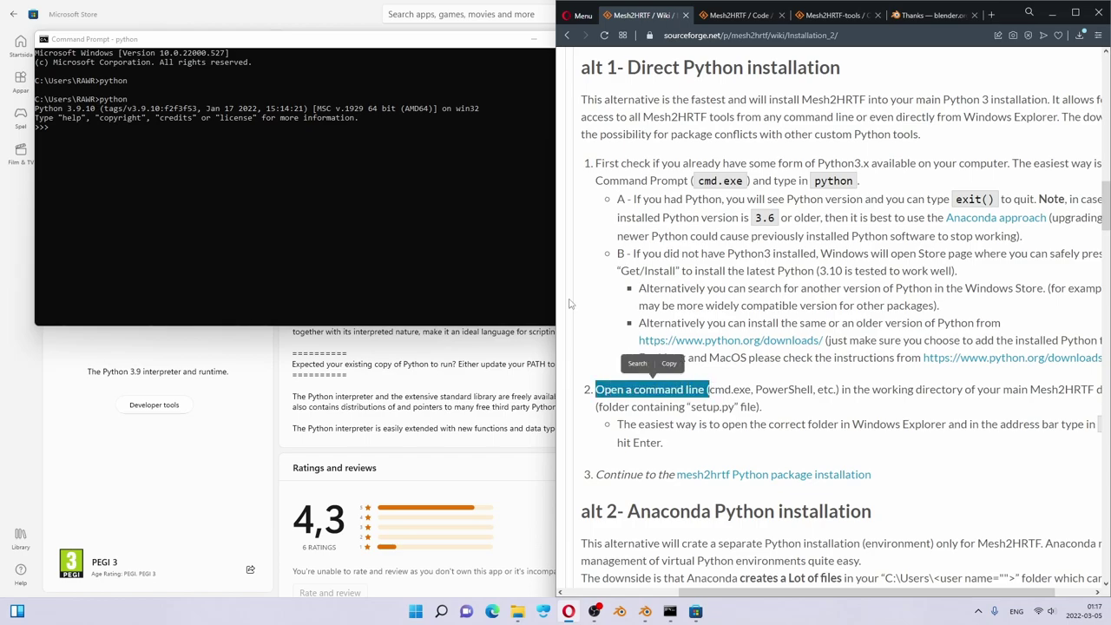
click(145, 139)
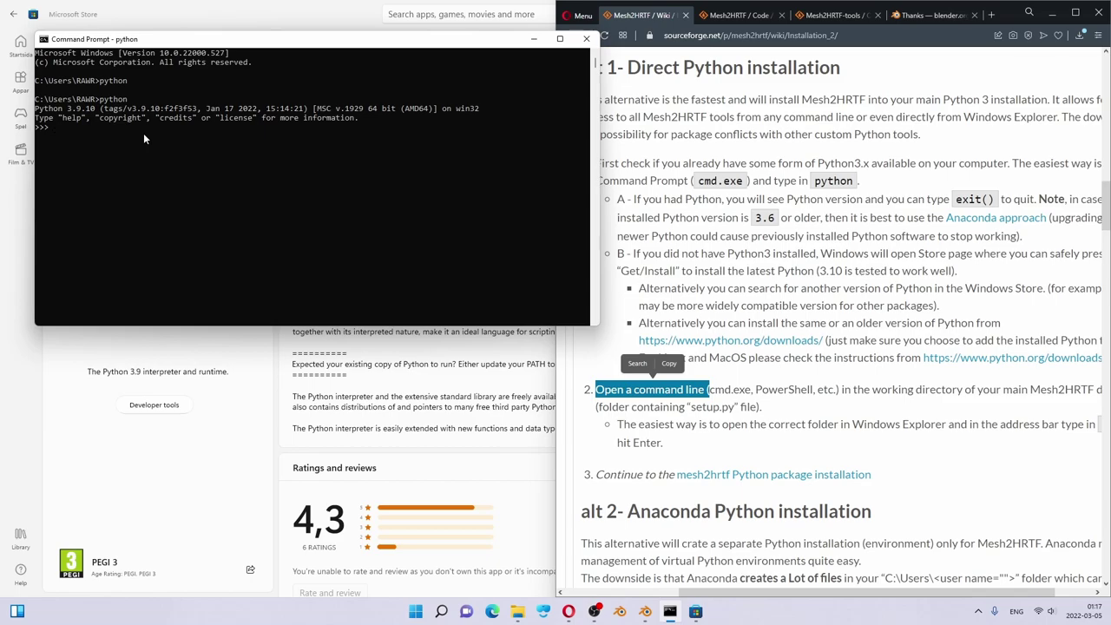
text(cd C:\)
Step: Close Command Prompt and browse Explorer to C:\mesh2hrtf-git, locating setup.py
click(586, 38)
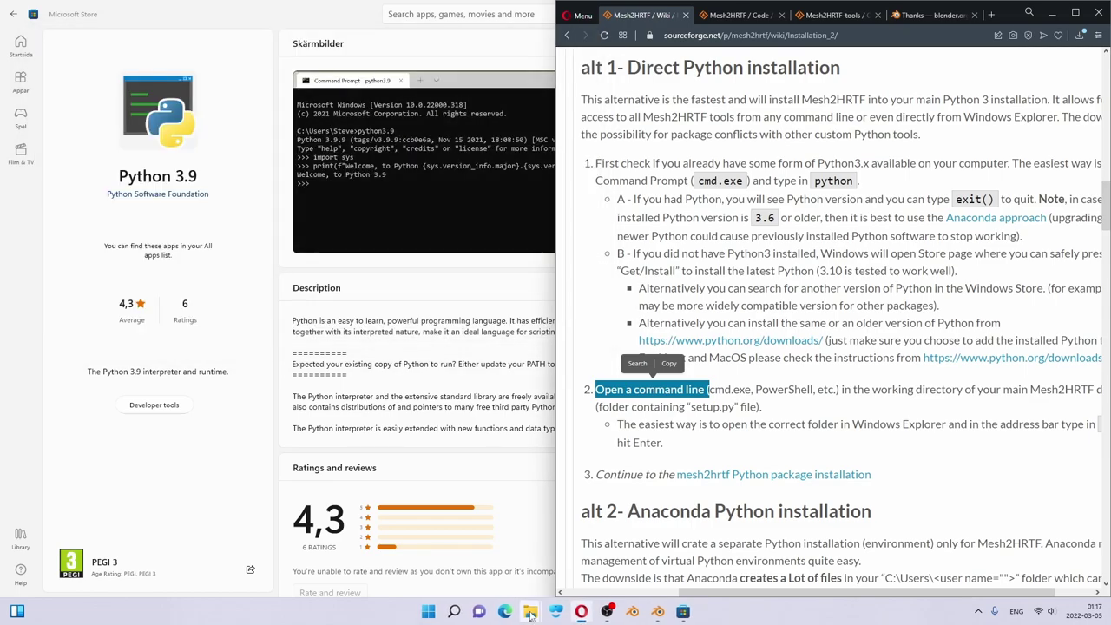
mouse_move(529, 613)
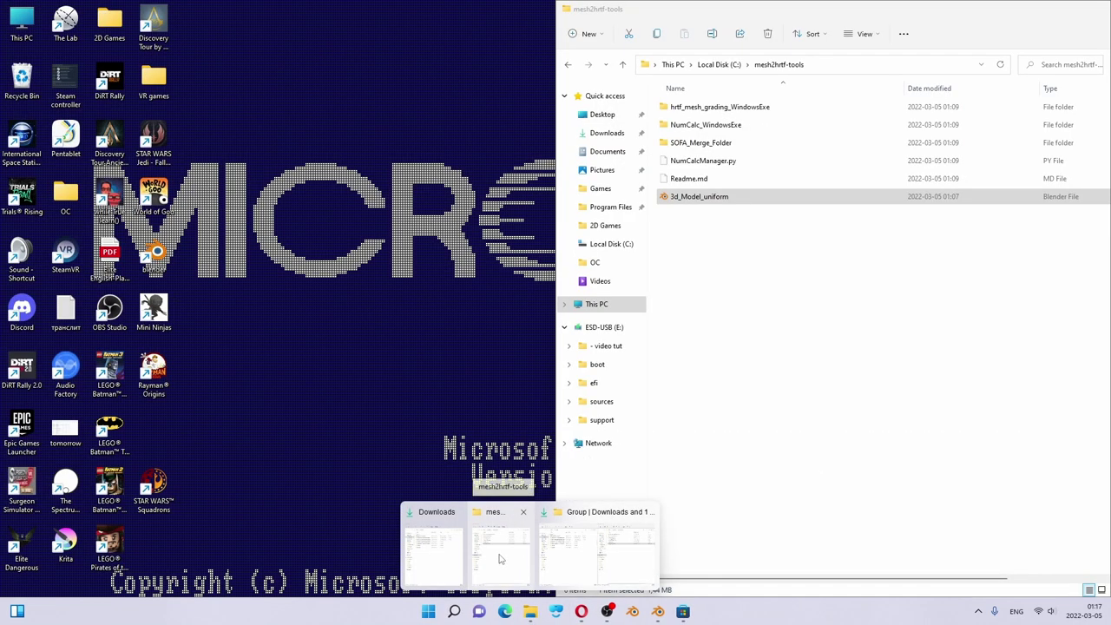
click(499, 558)
click(722, 65)
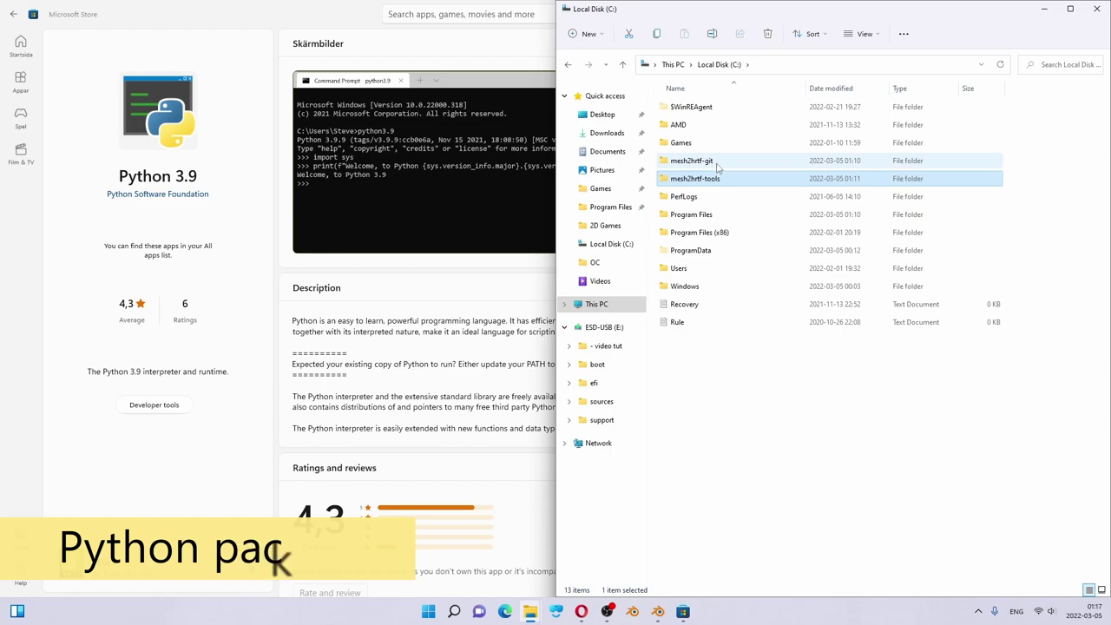
double_click(717, 165)
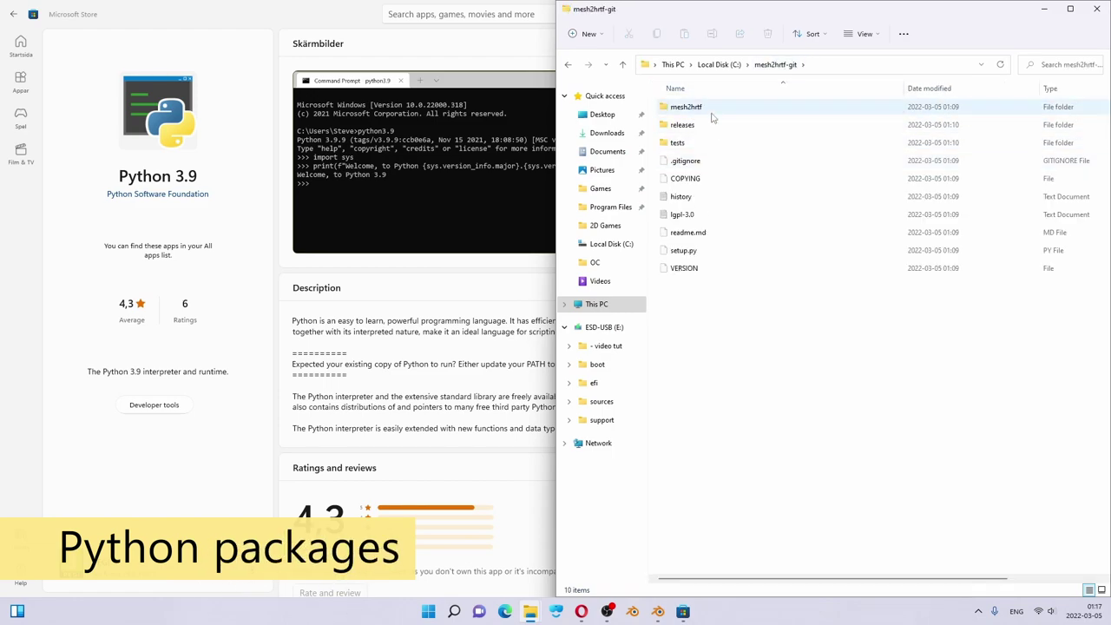
click(684, 254)
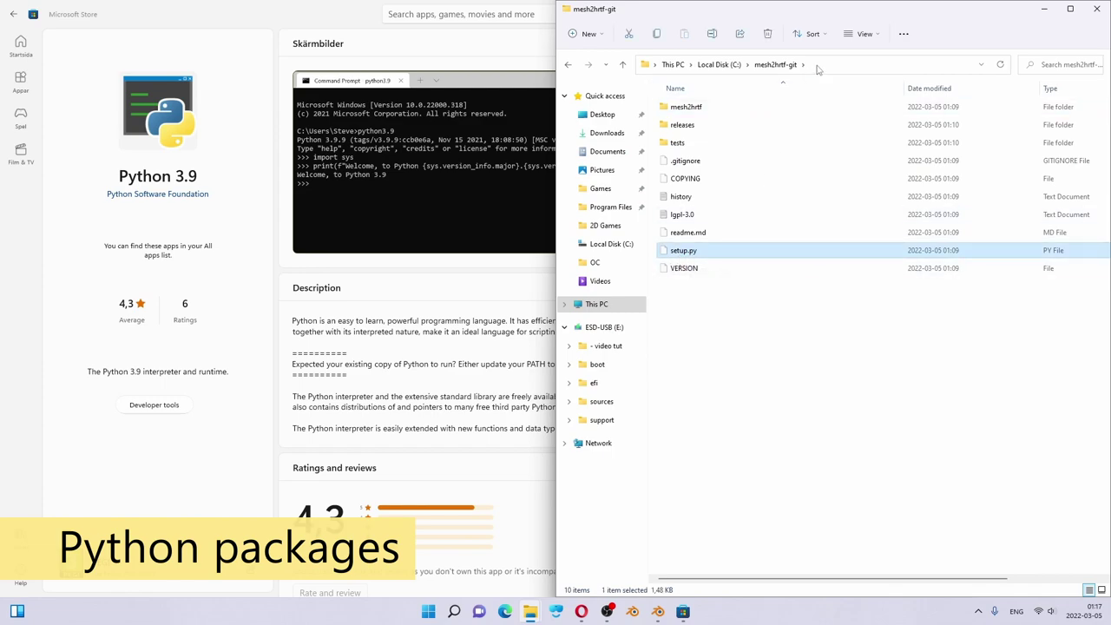
Step: Launch a Command Prompt in mesh2hrtf-git by entering cmd in the address bar
right_click(773, 333)
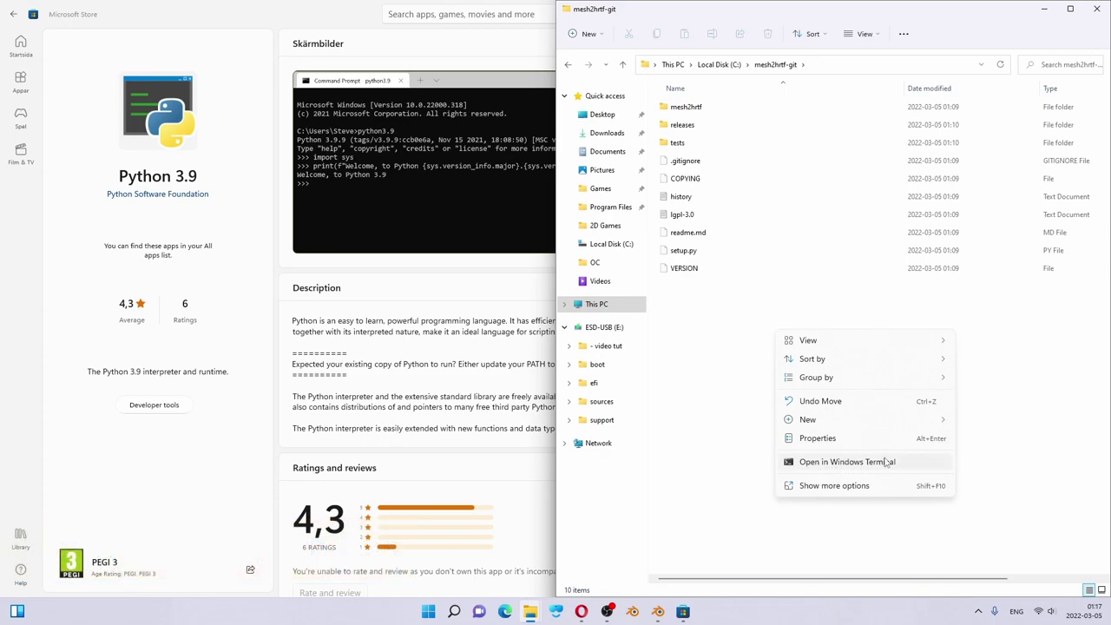
click(843, 293)
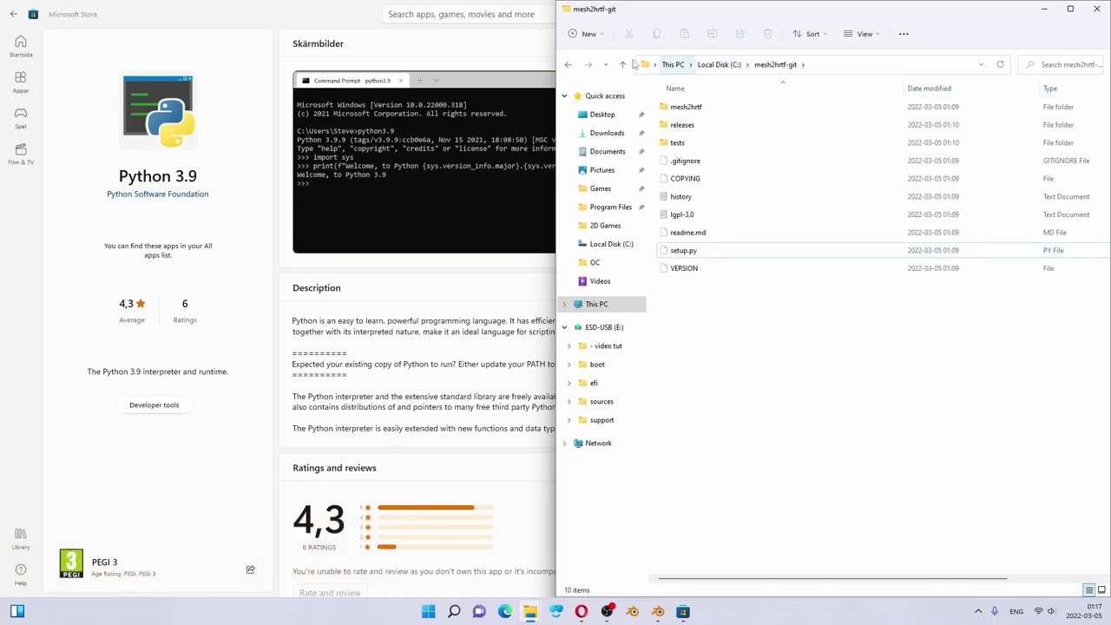
click(835, 66)
text(cmd)
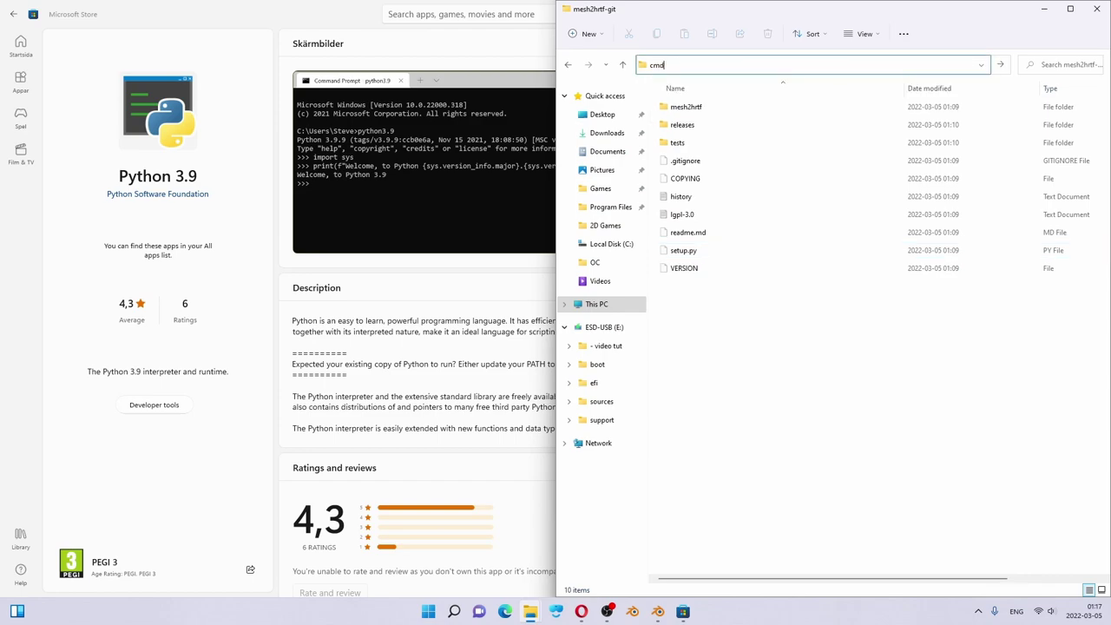
key(Return)
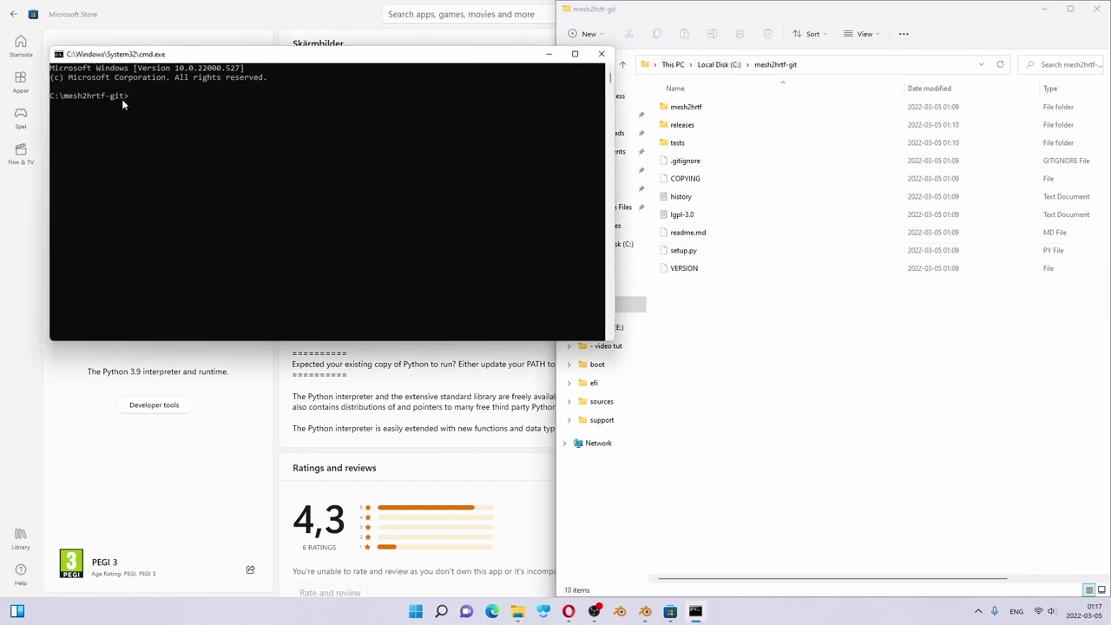
Step: Find the wiki's mesh2hrtf Python package installation section and copy 'pip install psutil'
key(alt+Tab)
key(Tab)
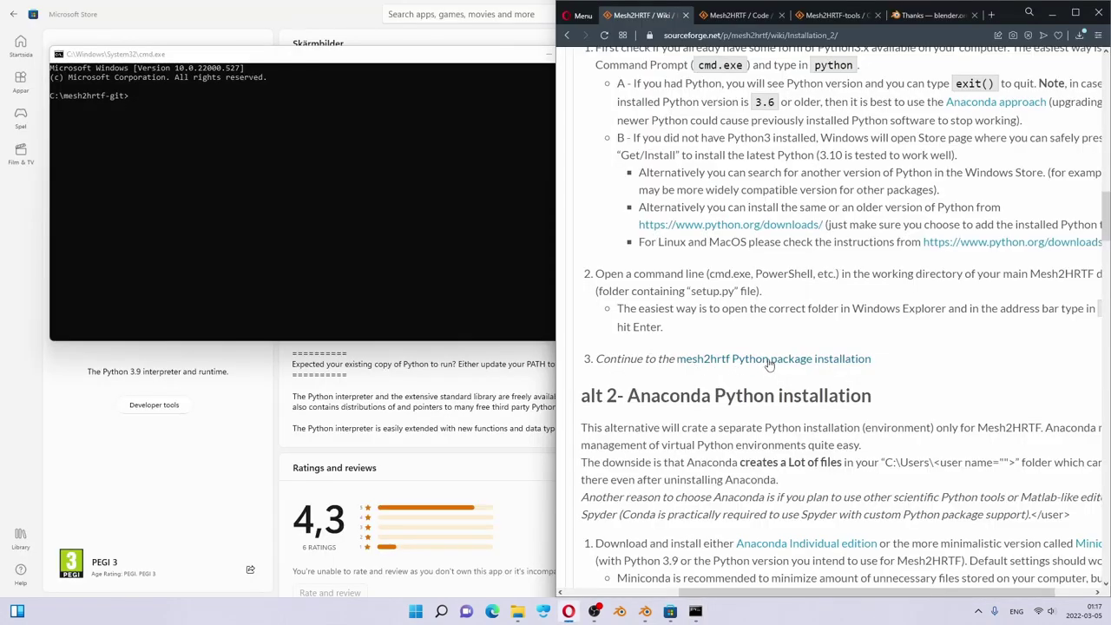
click(769, 364)
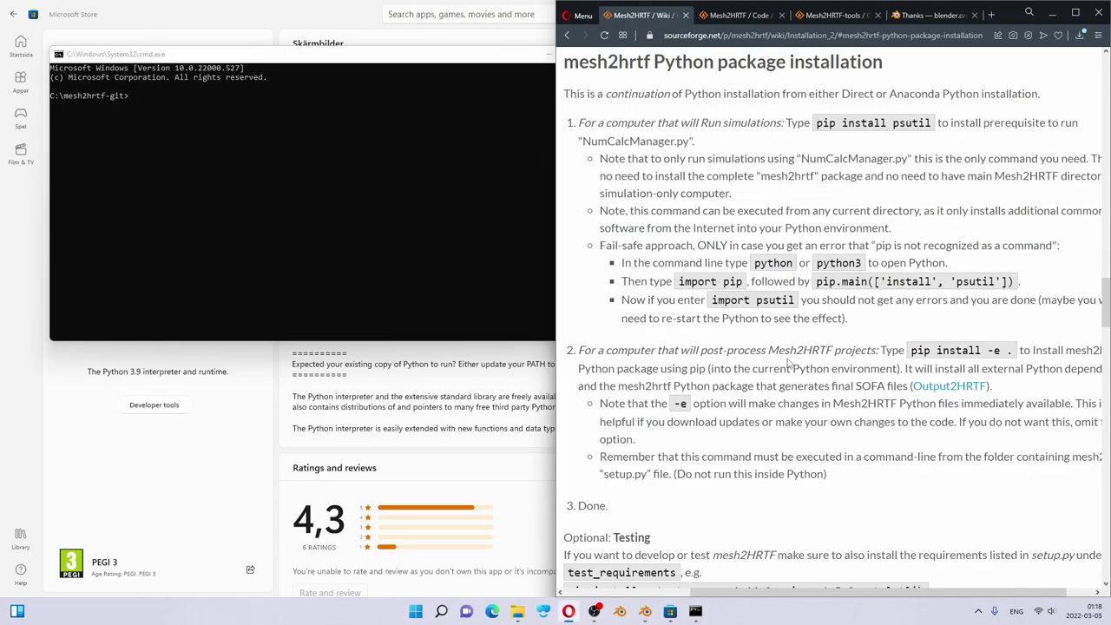
scroll(758, 300, up, 3)
scroll(758, 295, up, 5)
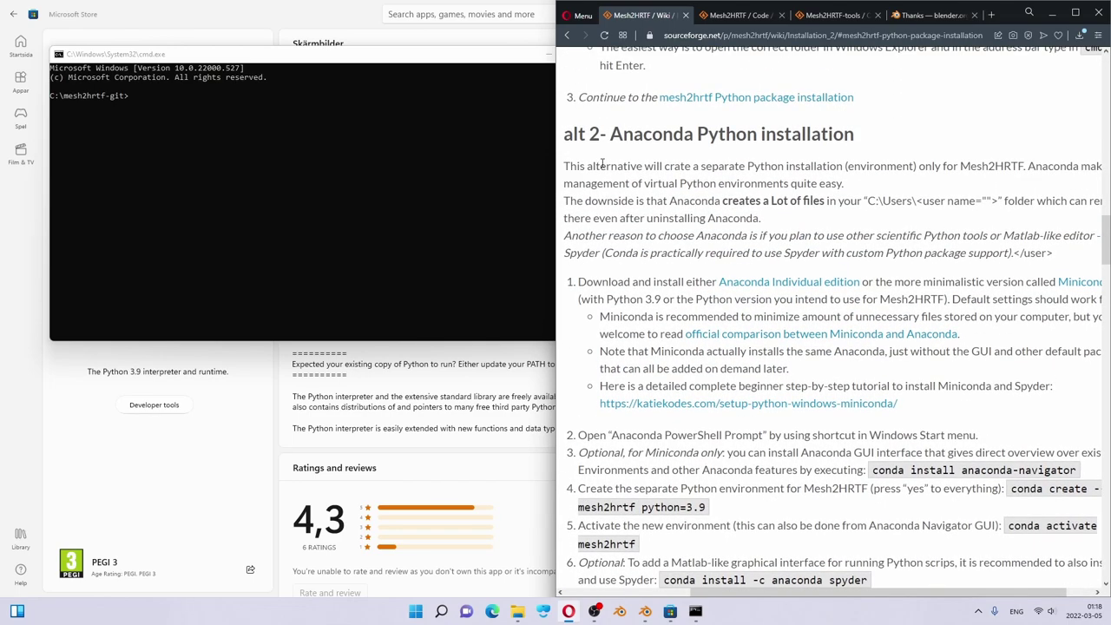
drag(610, 134, 856, 128)
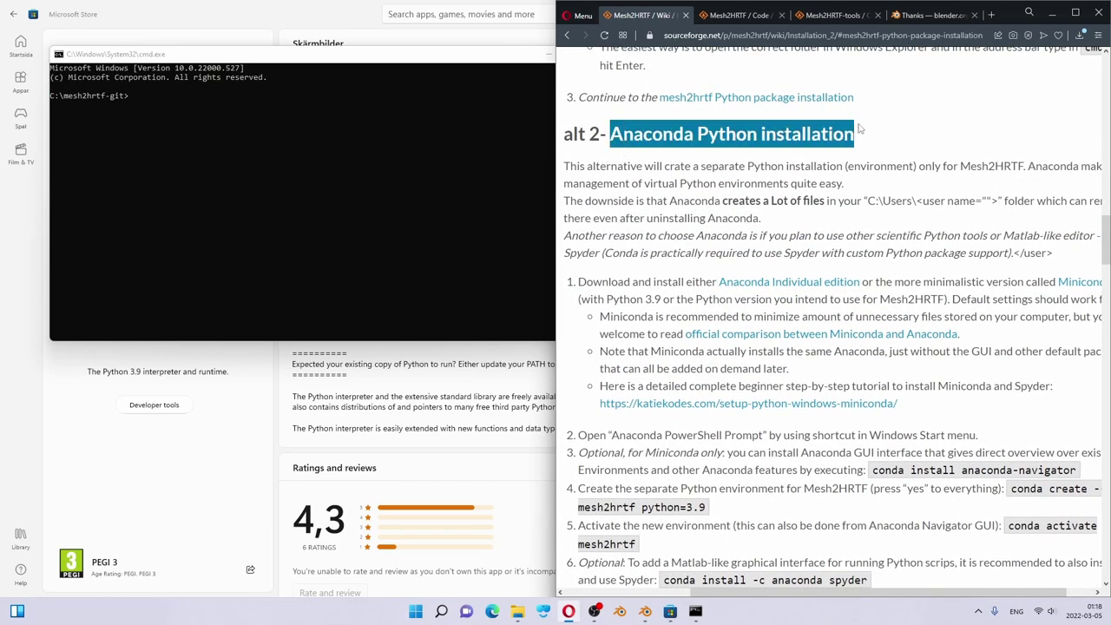
scroll(657, 295, down, 6)
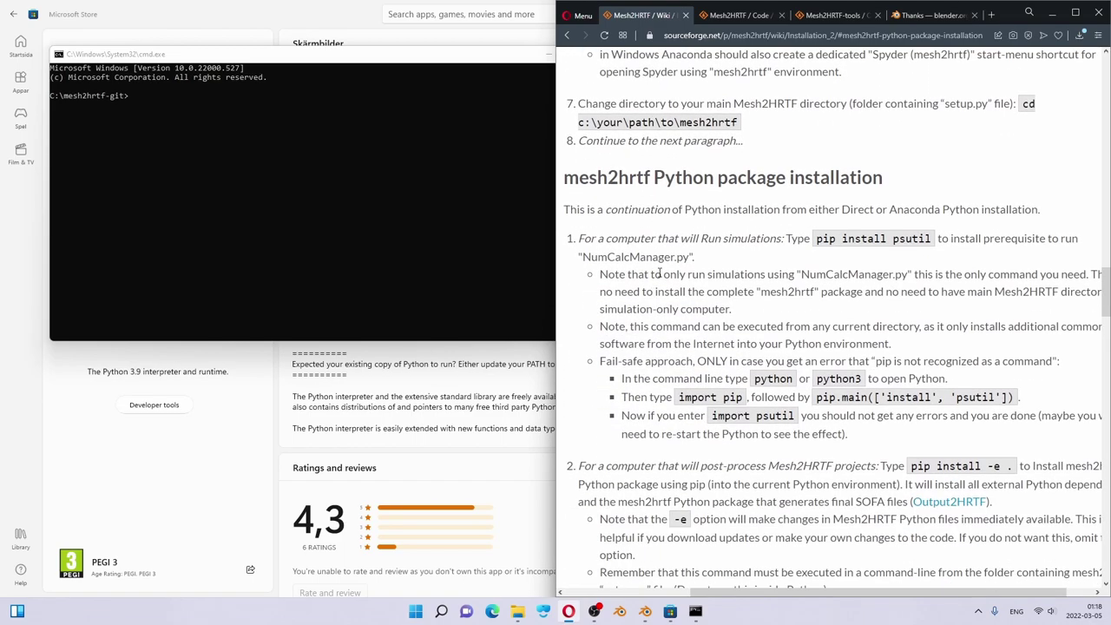
scroll(694, 256, down, 1)
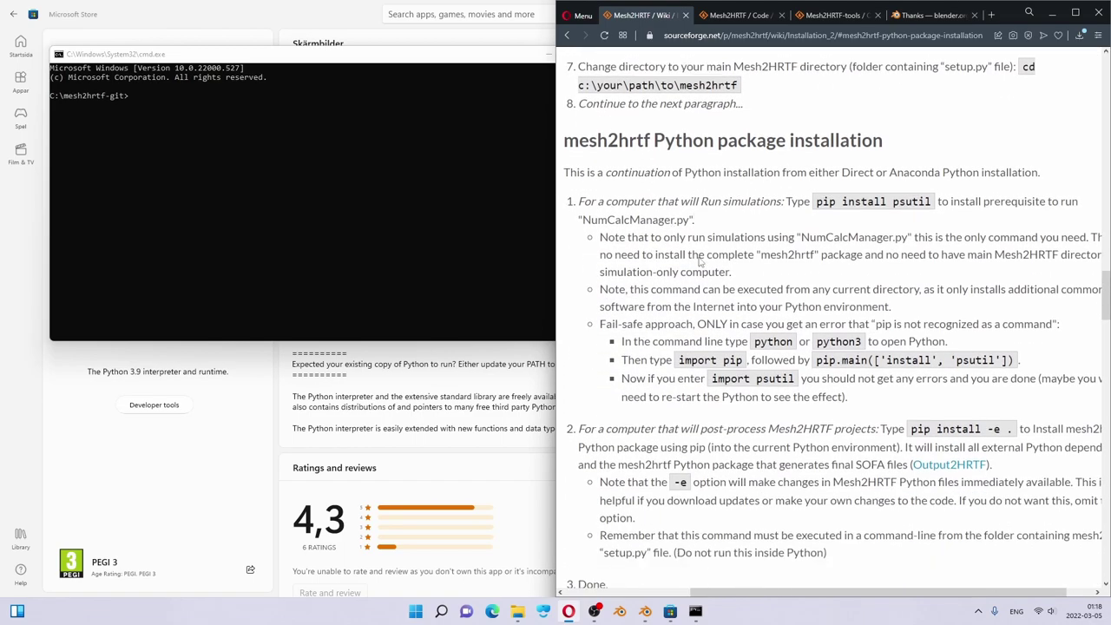
drag(817, 123, 938, 124)
key(ctrl+c)
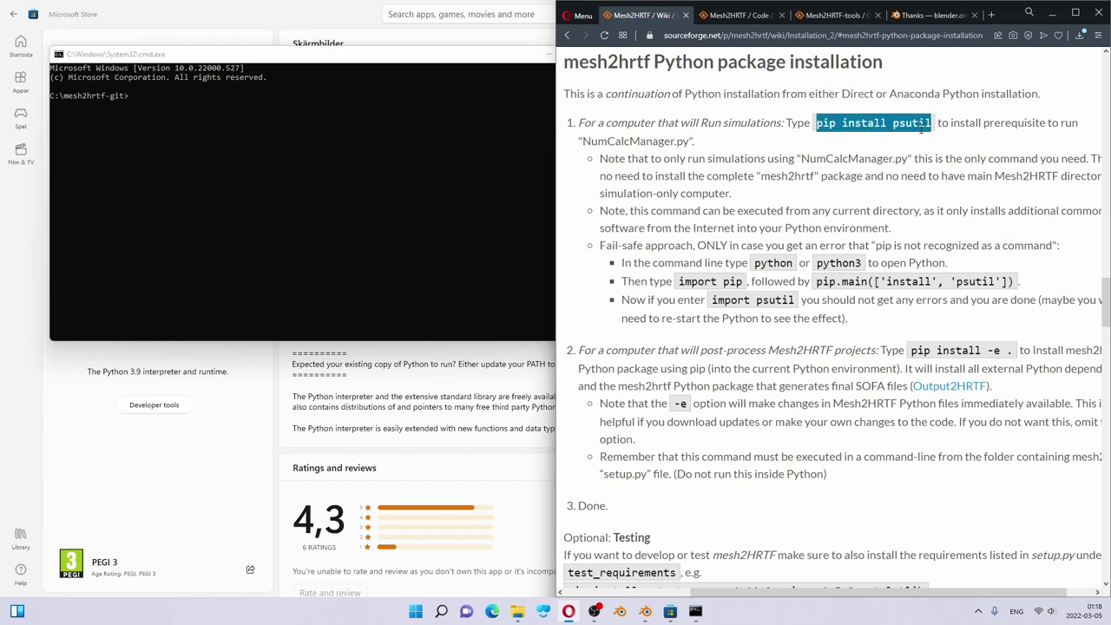
Step: Paste and run 'pip install psutil' in Command Prompt, installing psutil 5.9.0
click(269, 125)
key(ctrl+v)
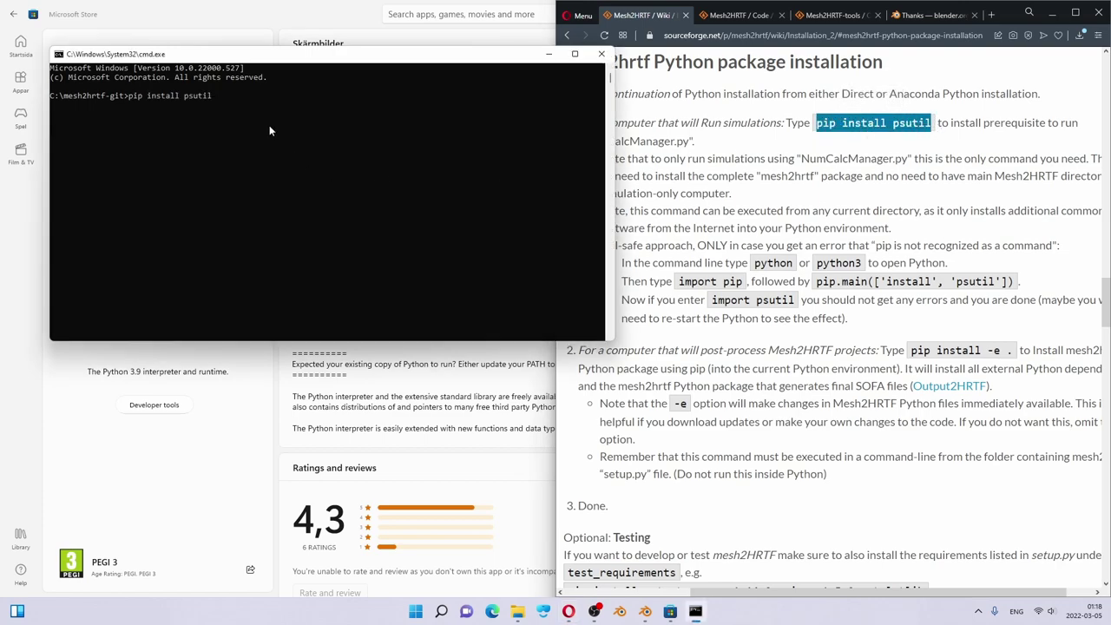
key(Return)
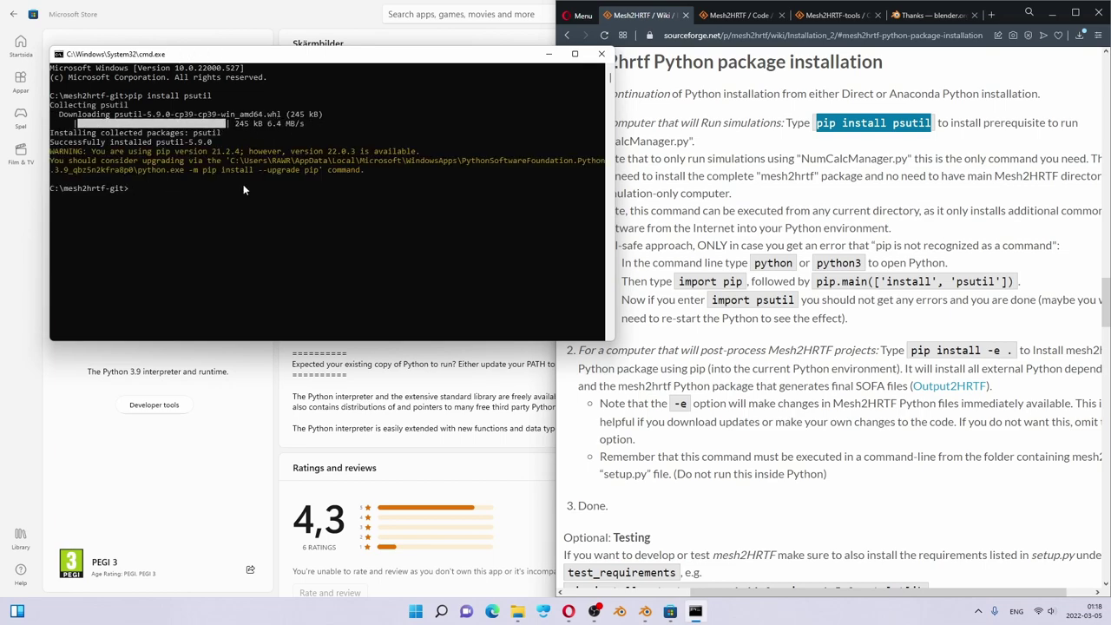
Step: Read the wiki's NumCalcManager and fail-safe notes, then copy 'pip install -e .'
click(878, 140)
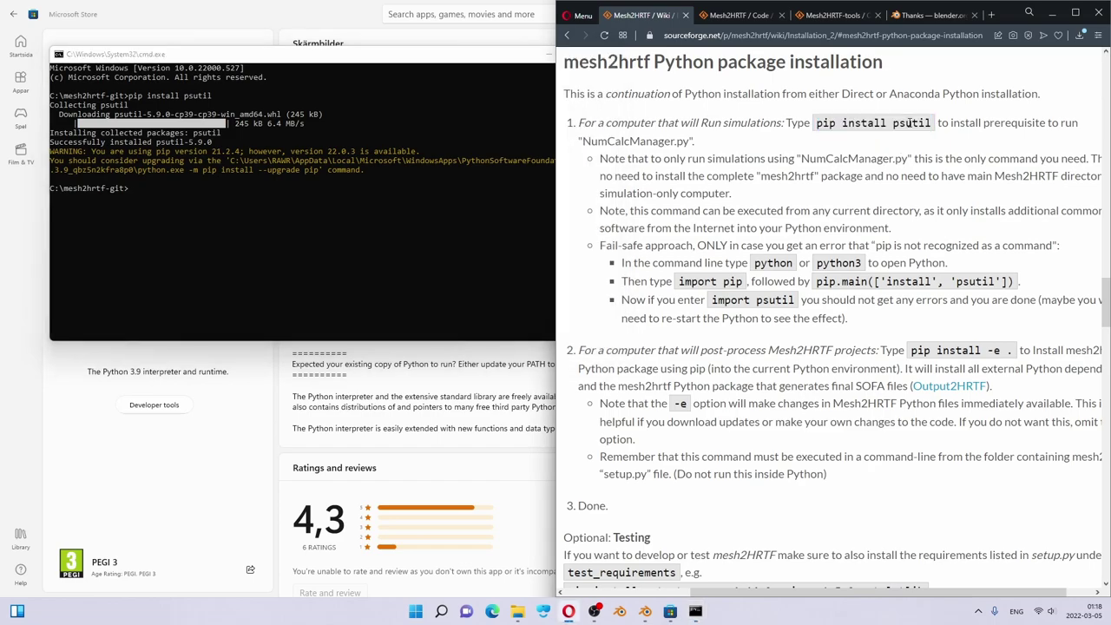
drag(582, 141, 694, 142)
click(636, 208)
scroll(636, 208, down, 3)
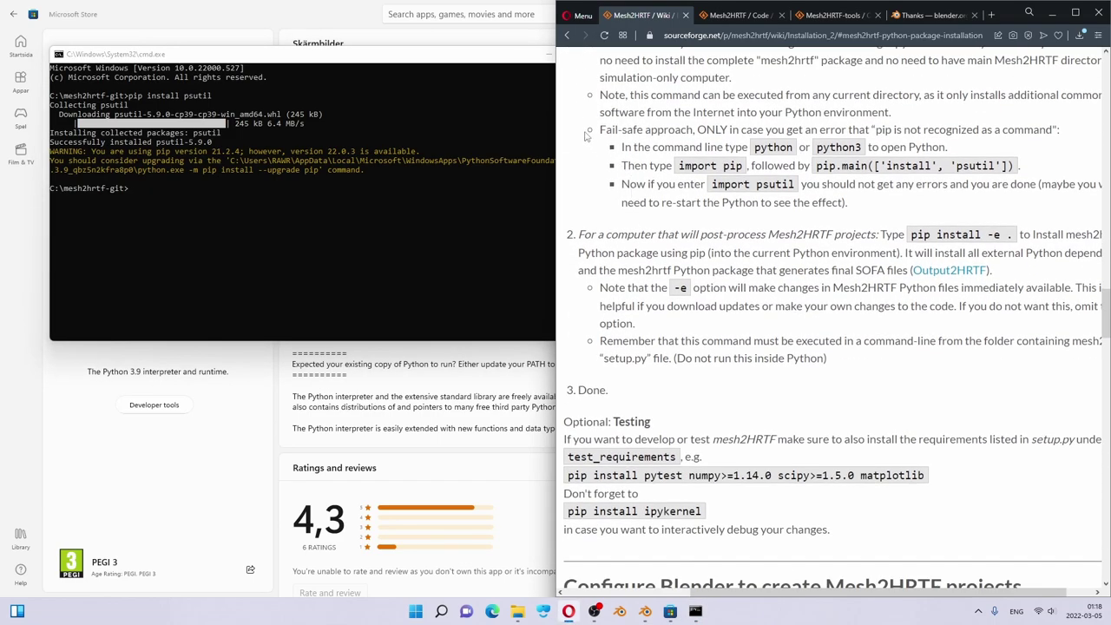
drag(600, 127, 868, 205)
click(872, 206)
scroll(621, 250, down, 1)
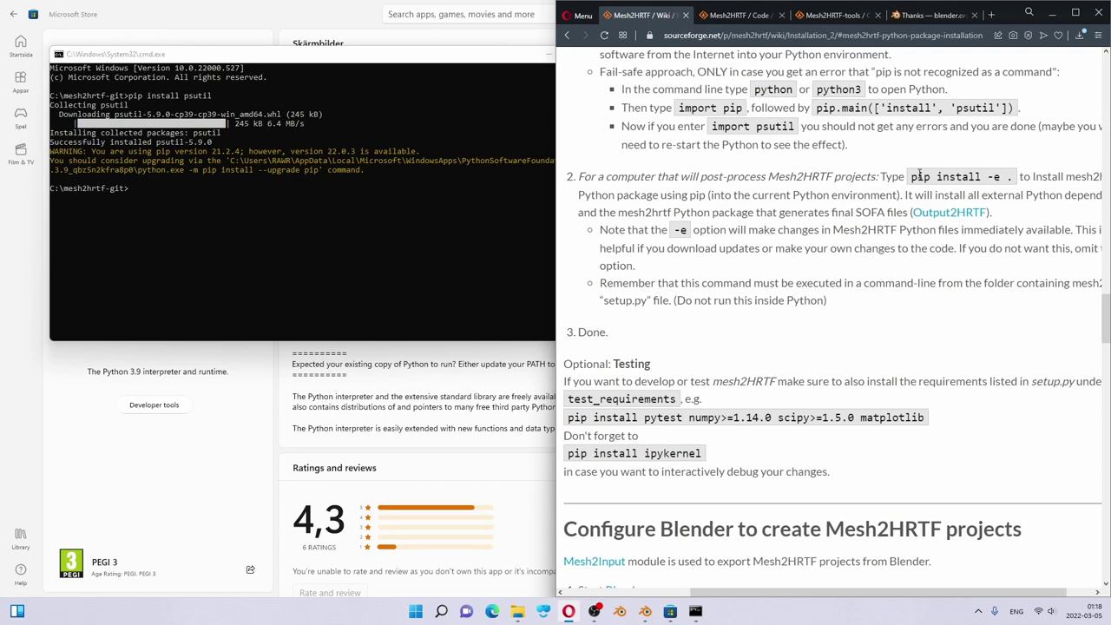
drag(912, 176, 1016, 194)
key(ctrl+c)
Step: Paste and run 'pip install -e .' to install mesh2hrtf with numpy, scipy, sofar and netCDF4
click(286, 184)
key(ctrl+v)
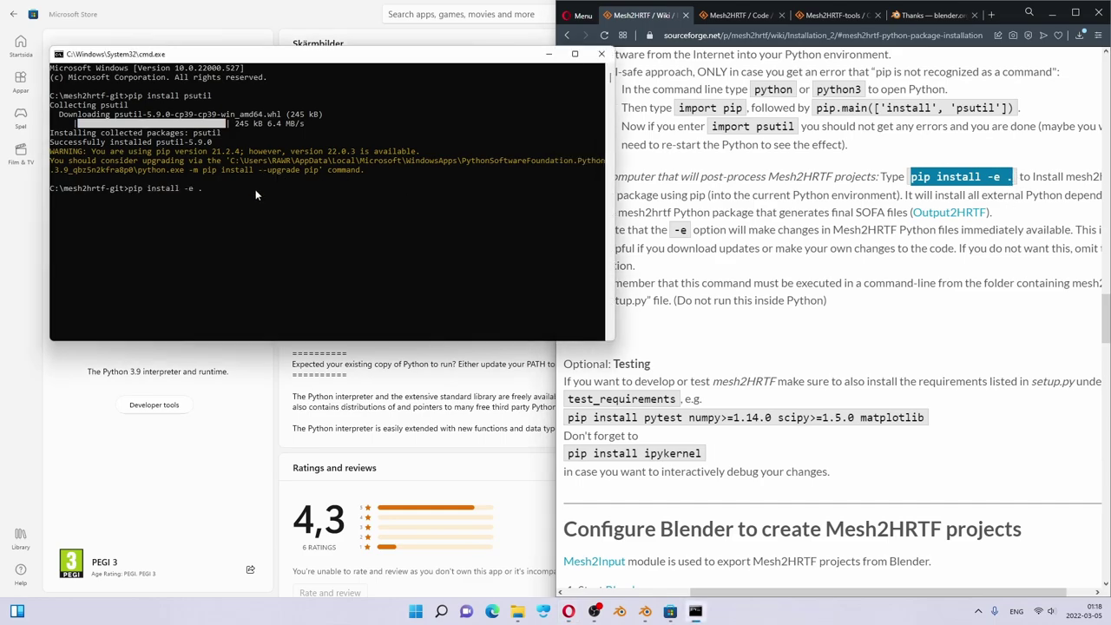
key(Return)
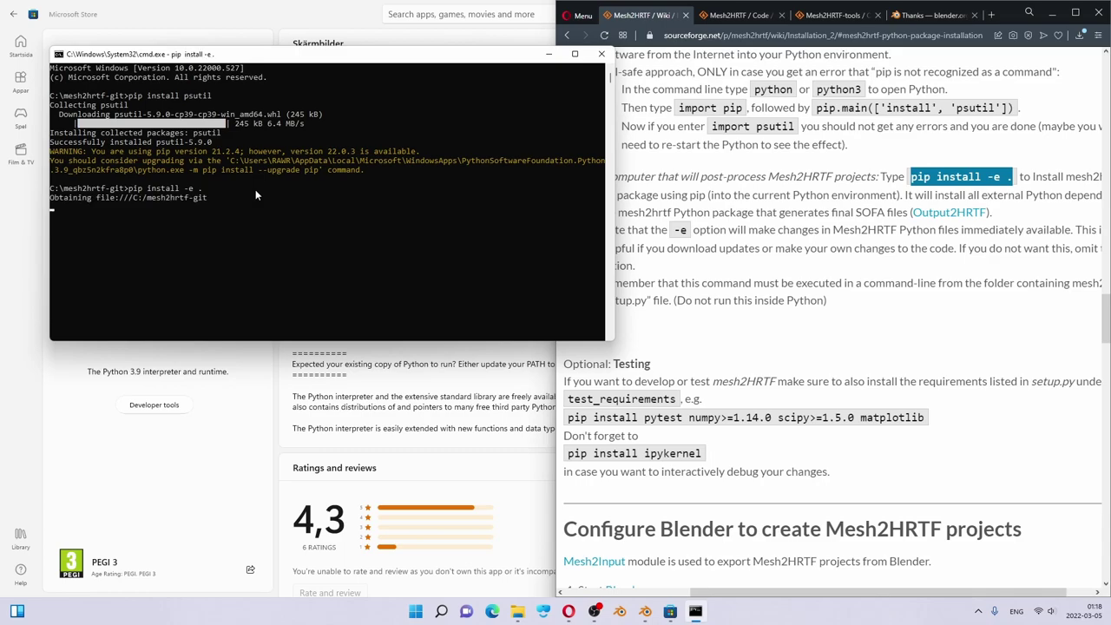
Step: Bring the mesh2hrtf-git folder window forward and scroll up in it
click(518, 611)
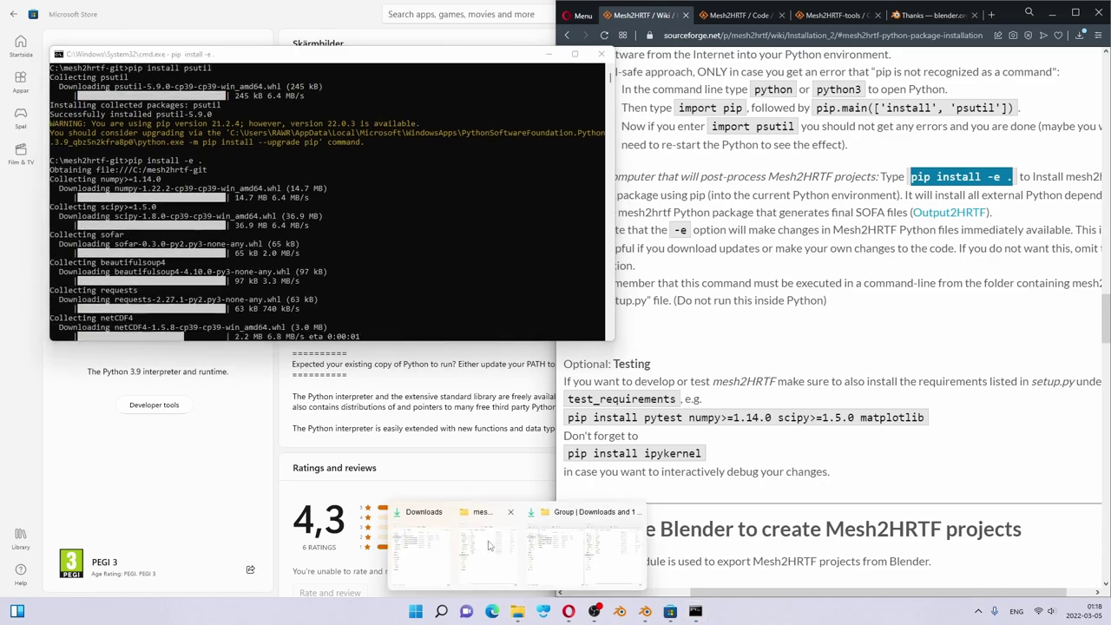
click(469, 564)
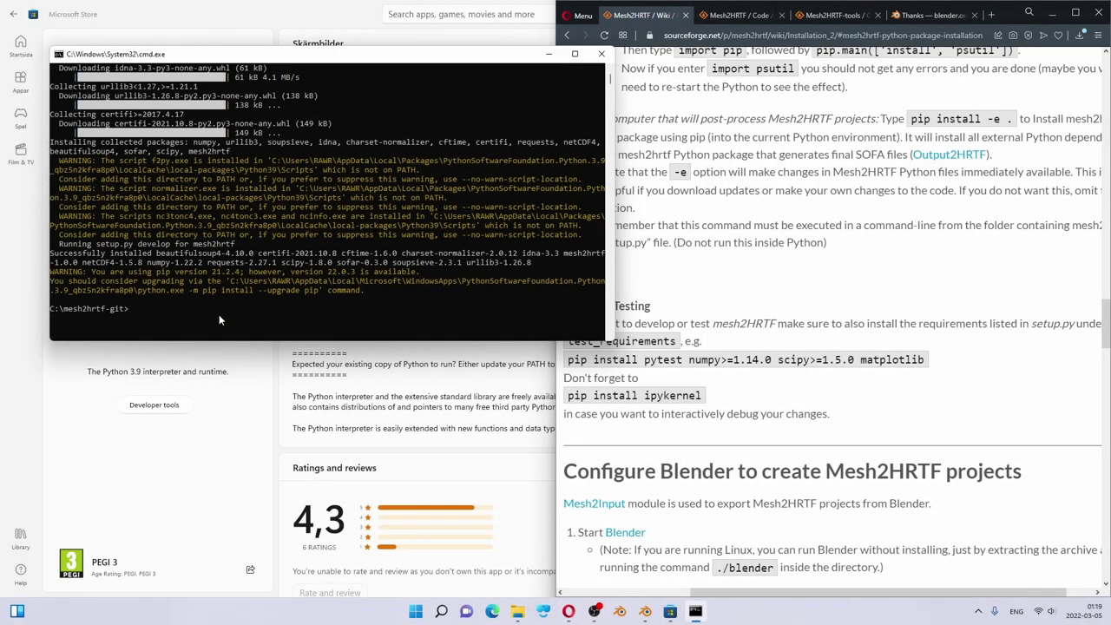
scroll(219, 321, up, 1)
Step: Close the command window, skim the Testing notes, and scroll to 'Configure Blender to create Mesh2HRTF projects'
click(601, 56)
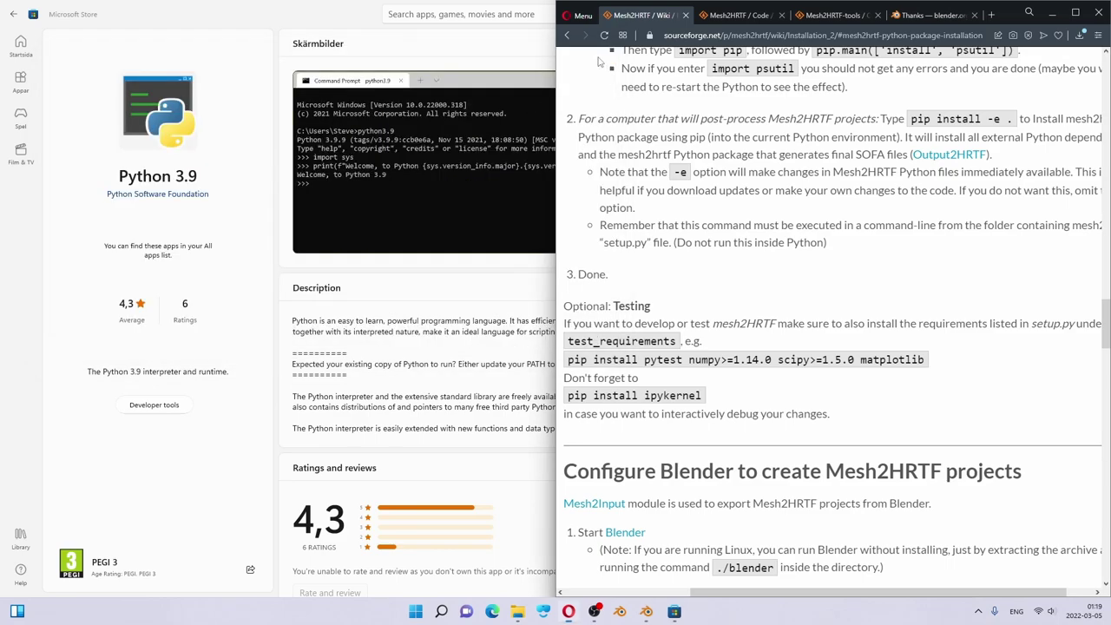
drag(625, 306, 750, 395)
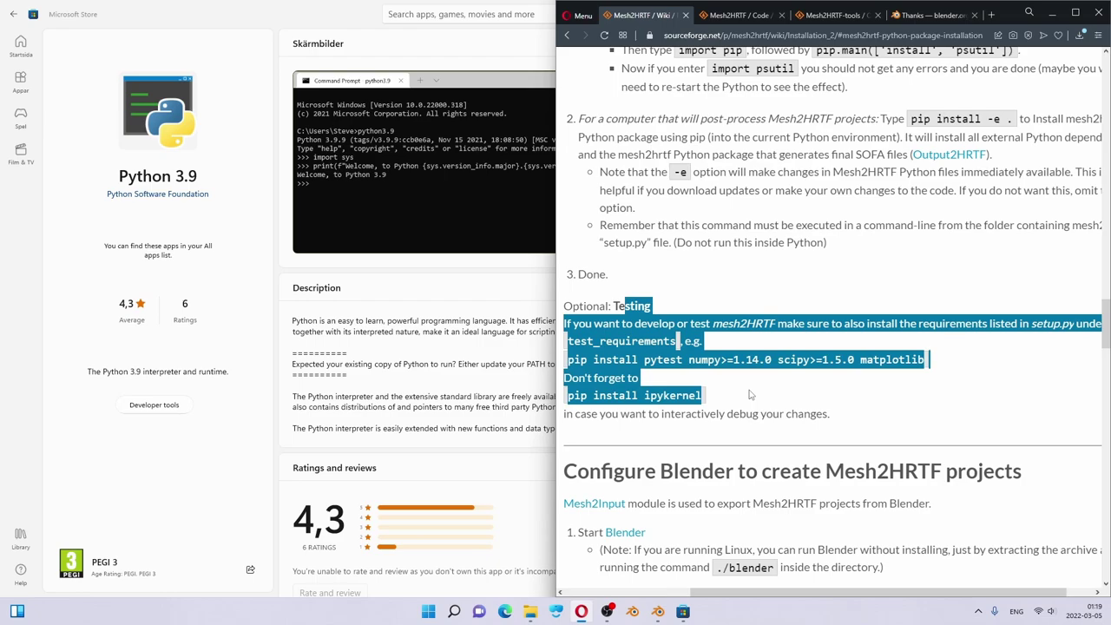
click(750, 395)
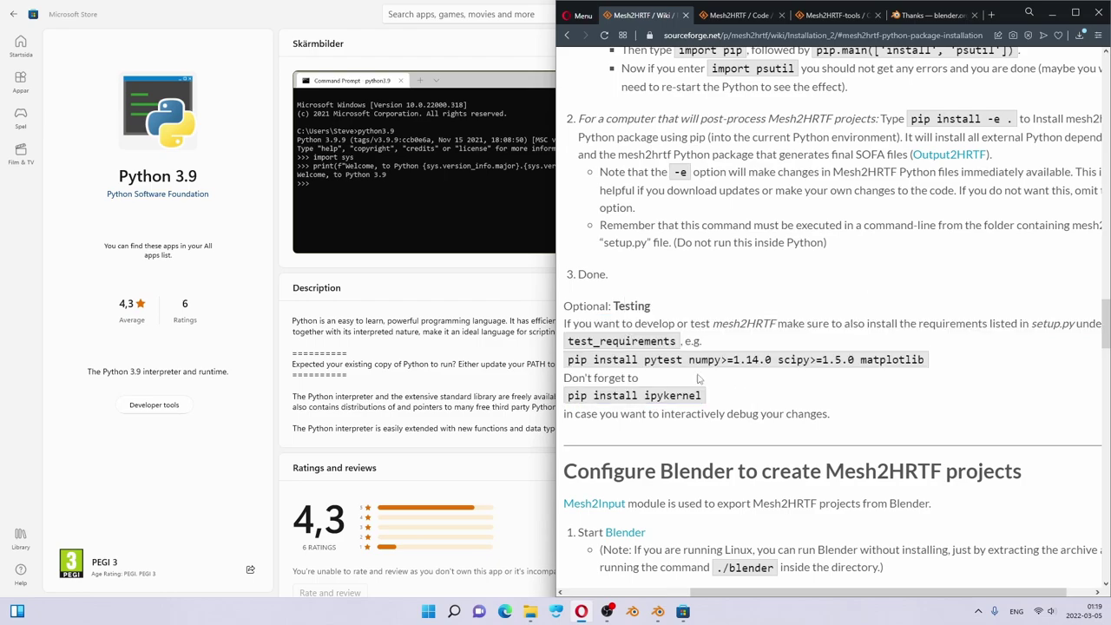
scroll(751, 404, down, 2)
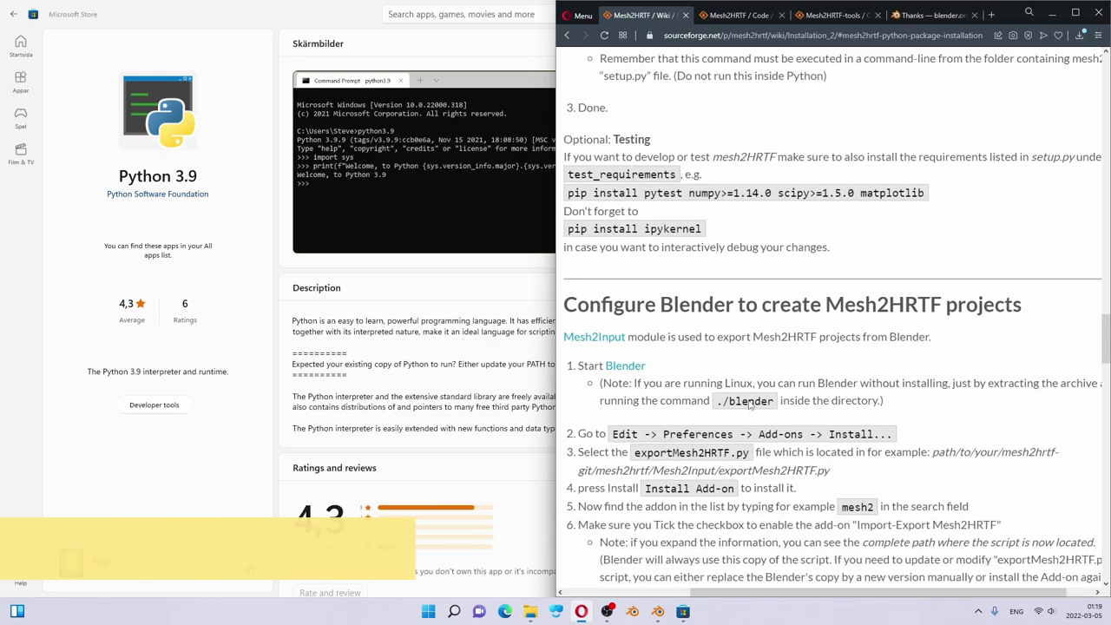
scroll(747, 260, down, 2)
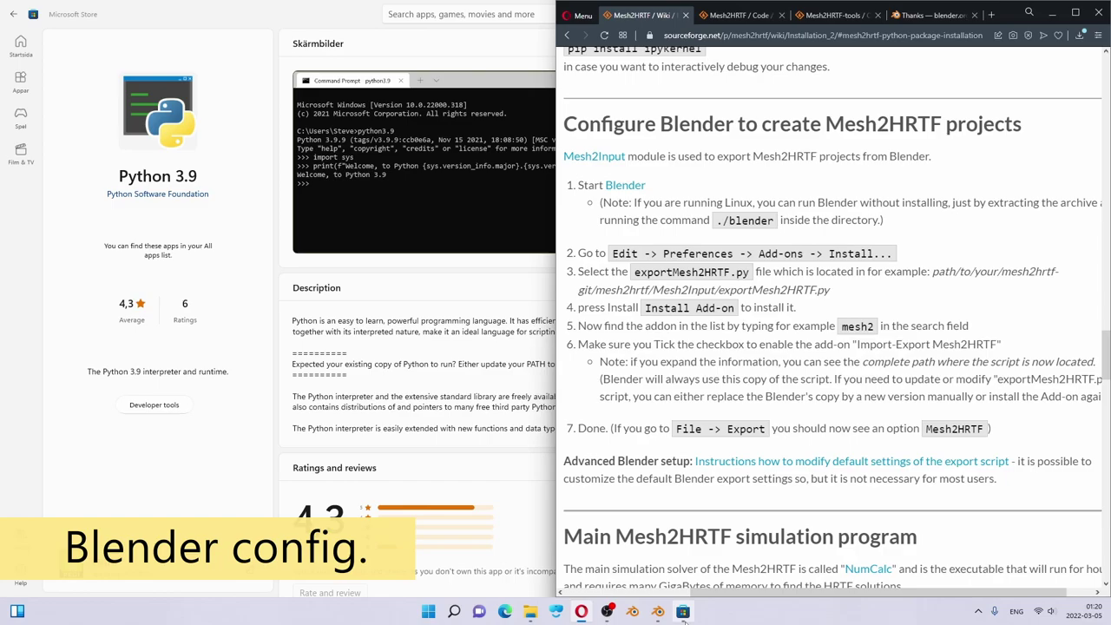
Step: Bring Blender forward and shrink its window to sit beside the wiki
mouse_move(662, 614)
click(593, 547)
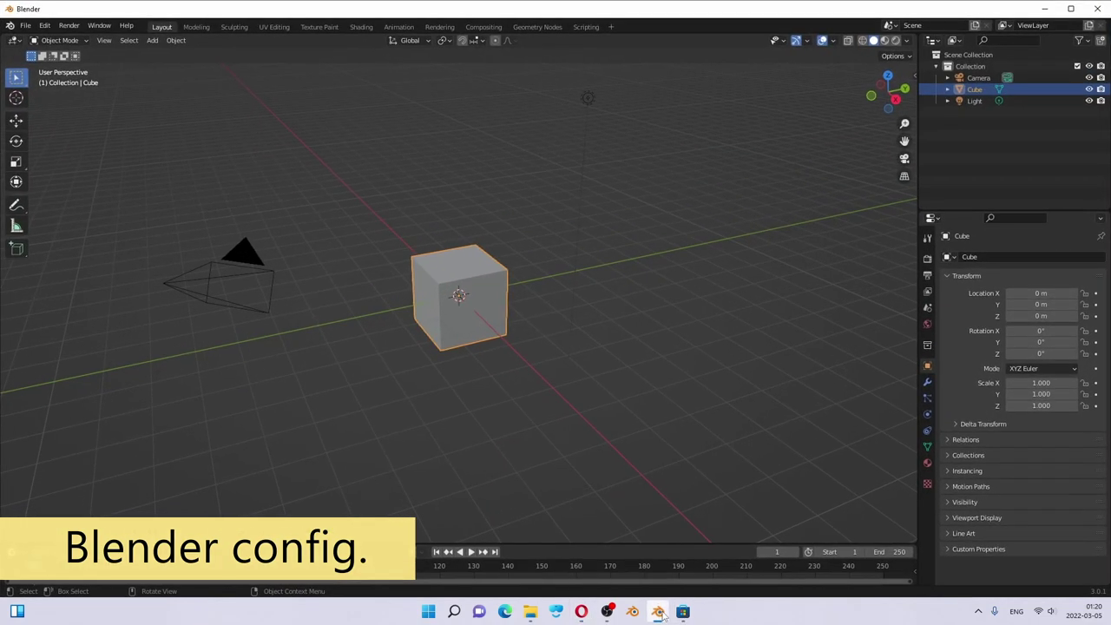
drag(251, 4, 1, 139)
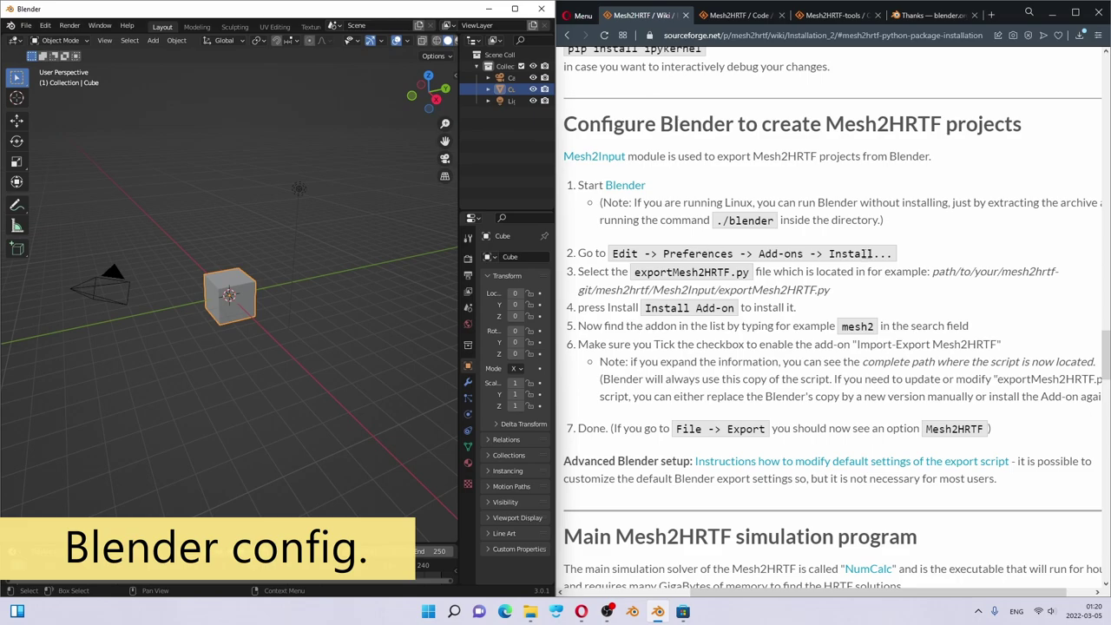
Step: Choose Install... under Edit > Preferences > Add-ons in Blender
click(45, 25)
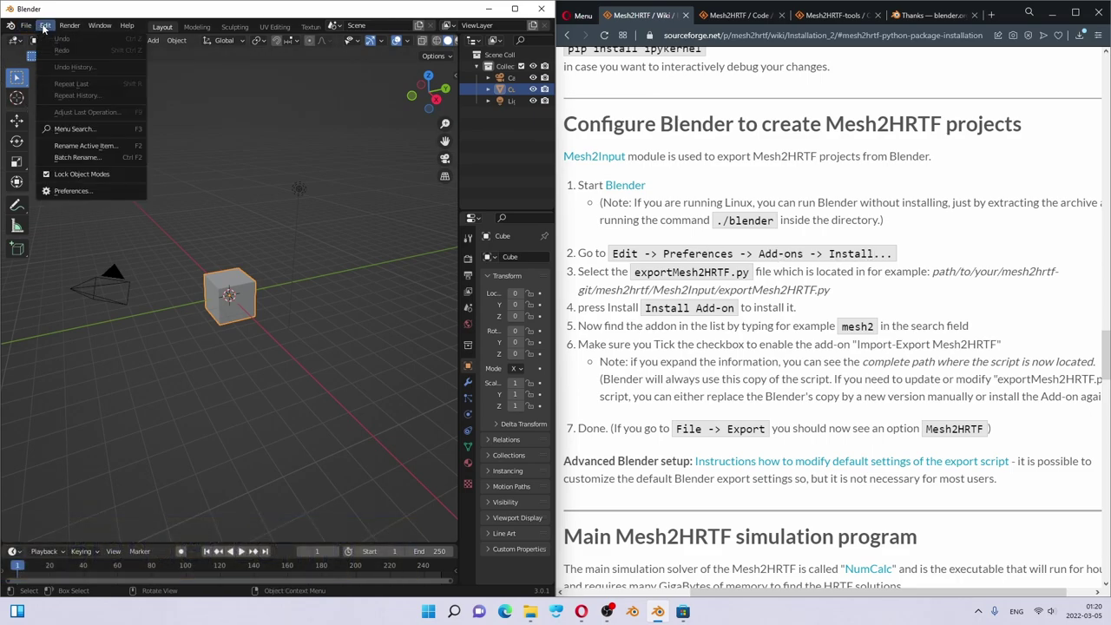
click(83, 188)
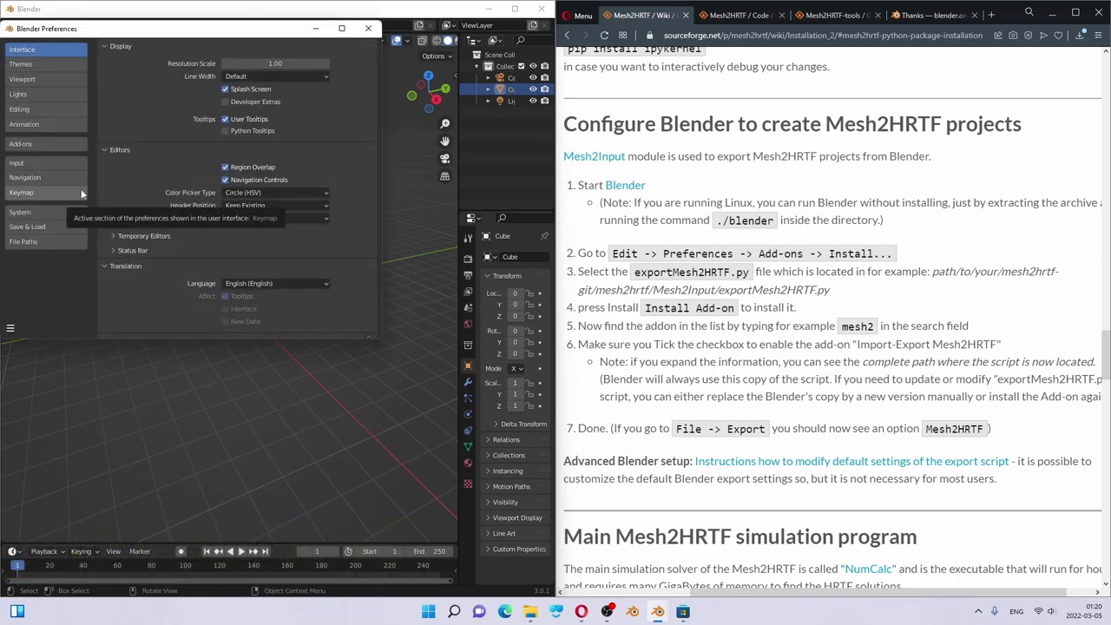
click(27, 145)
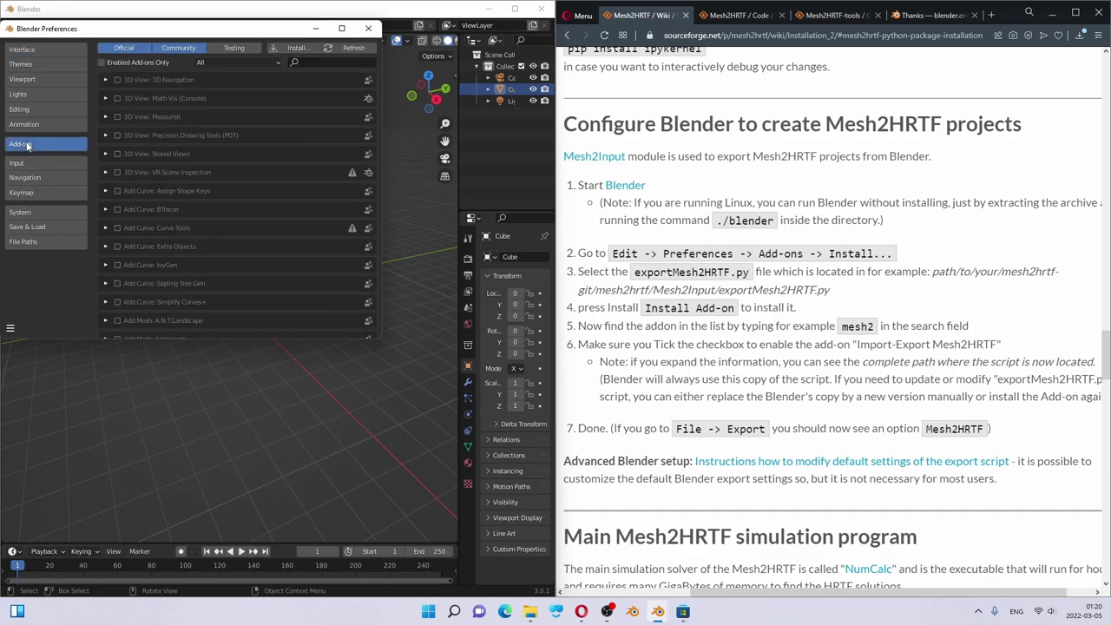
click(296, 50)
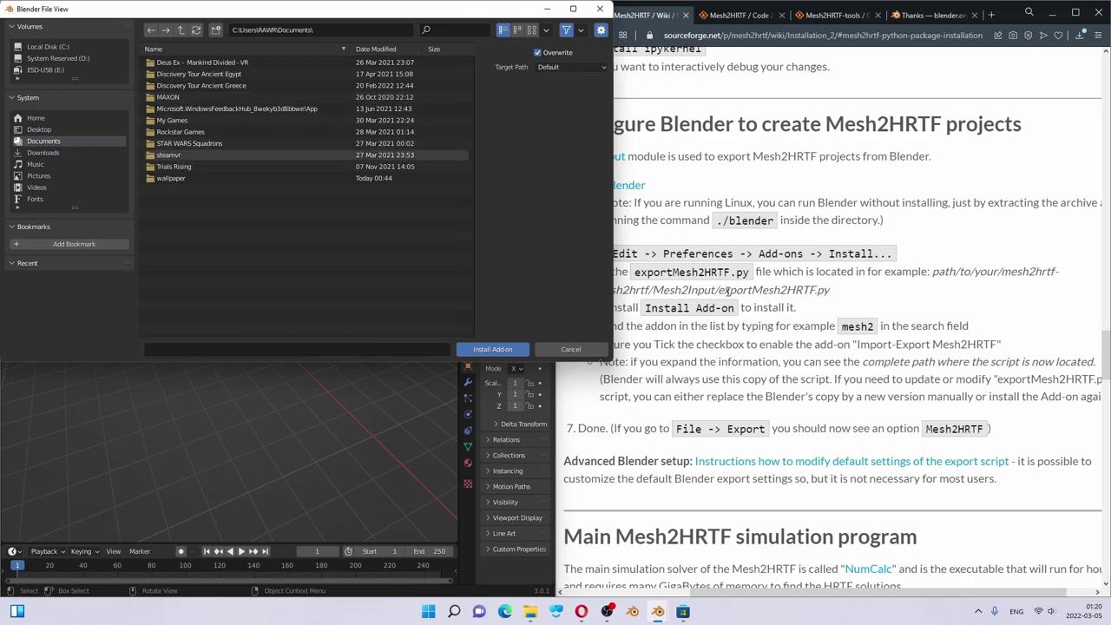
Step: Browse C: > mesh2hrtf-git > mesh2hrtf > Mesh2Input and install exportMesh2HRTF.py as an add-on
click(645, 276)
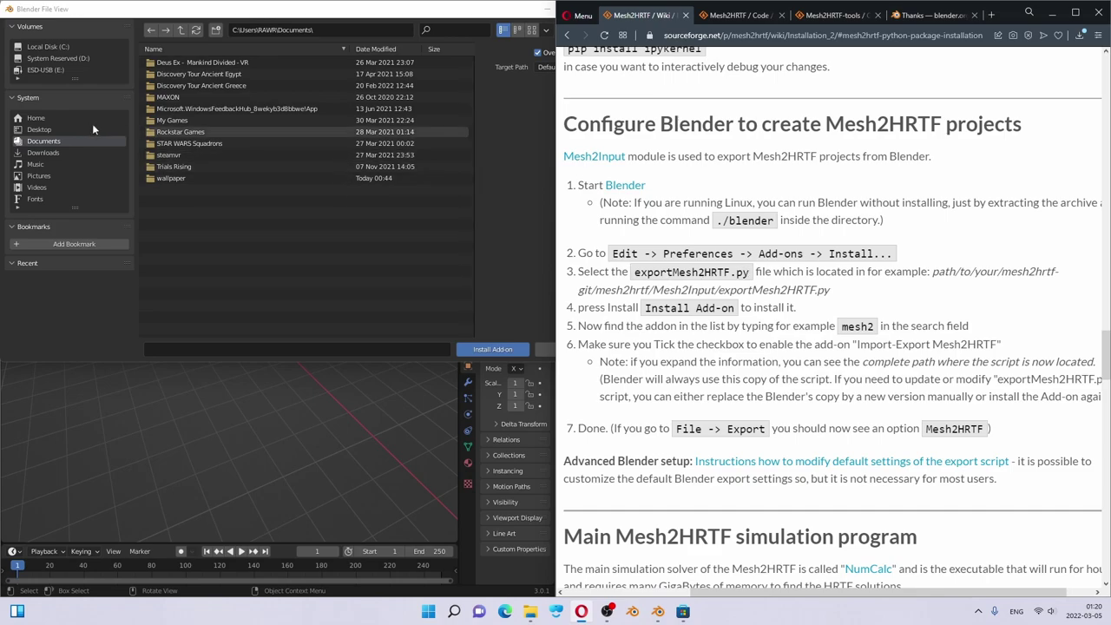
click(51, 47)
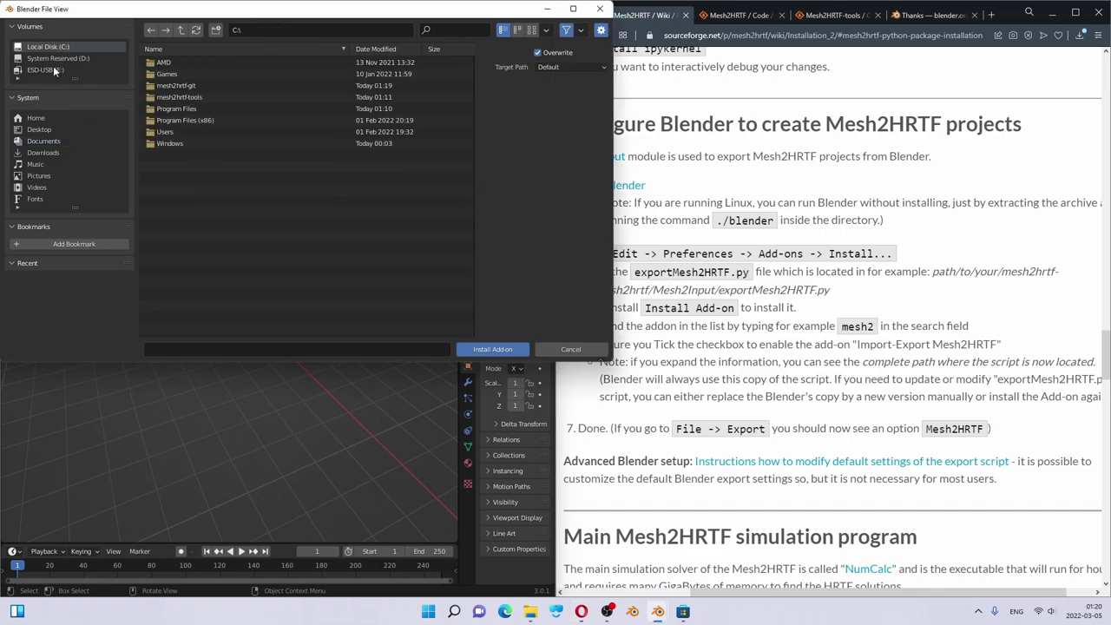
double_click(193, 86)
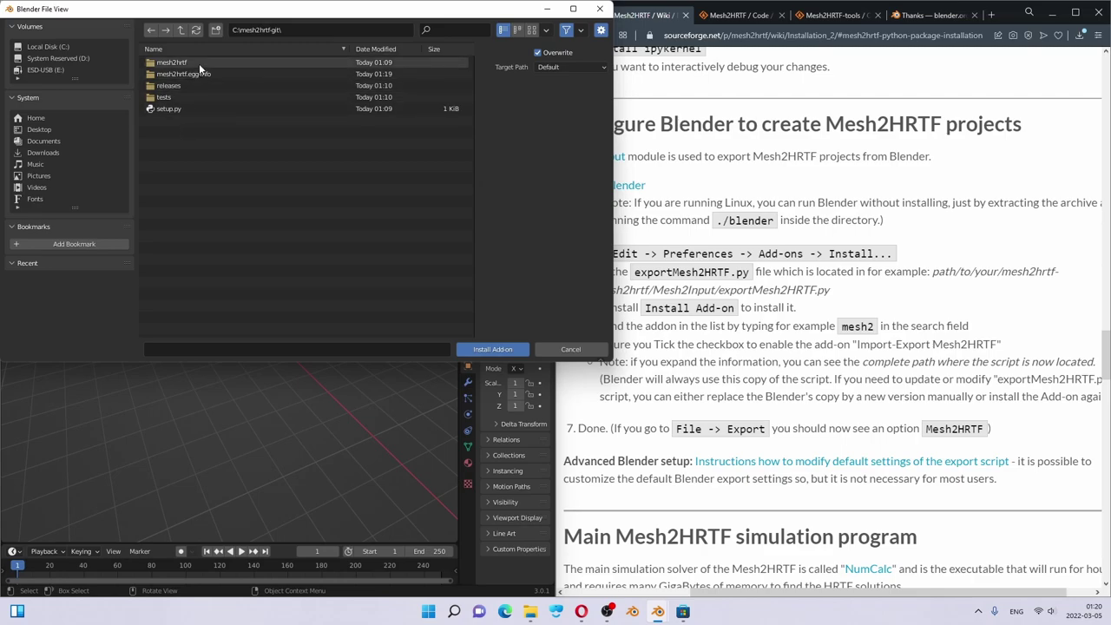
double_click(198, 64)
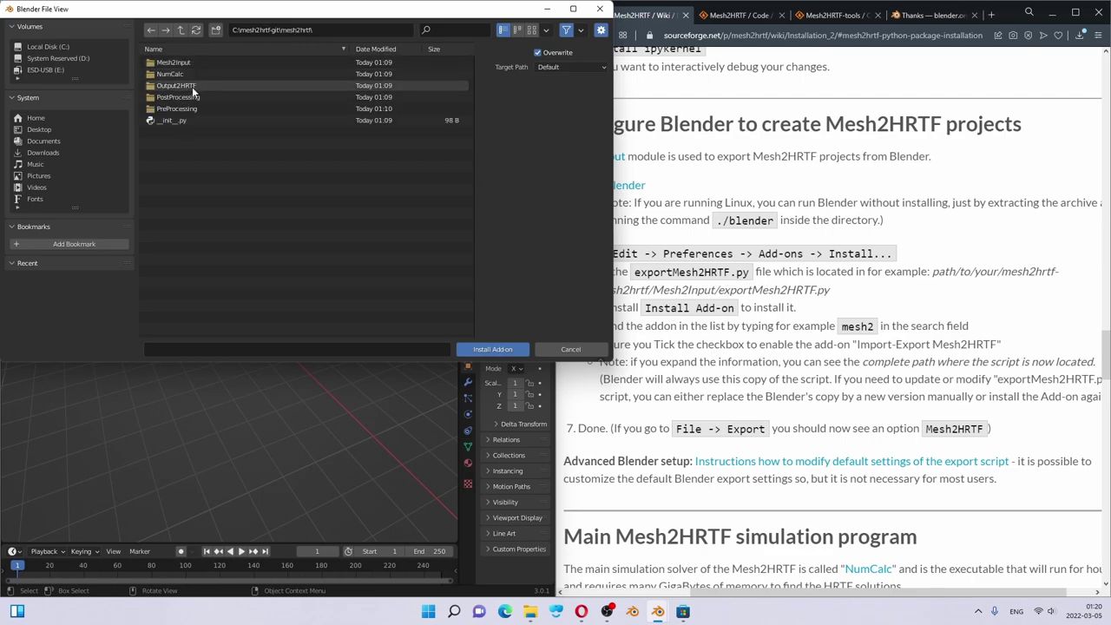
double_click(196, 61)
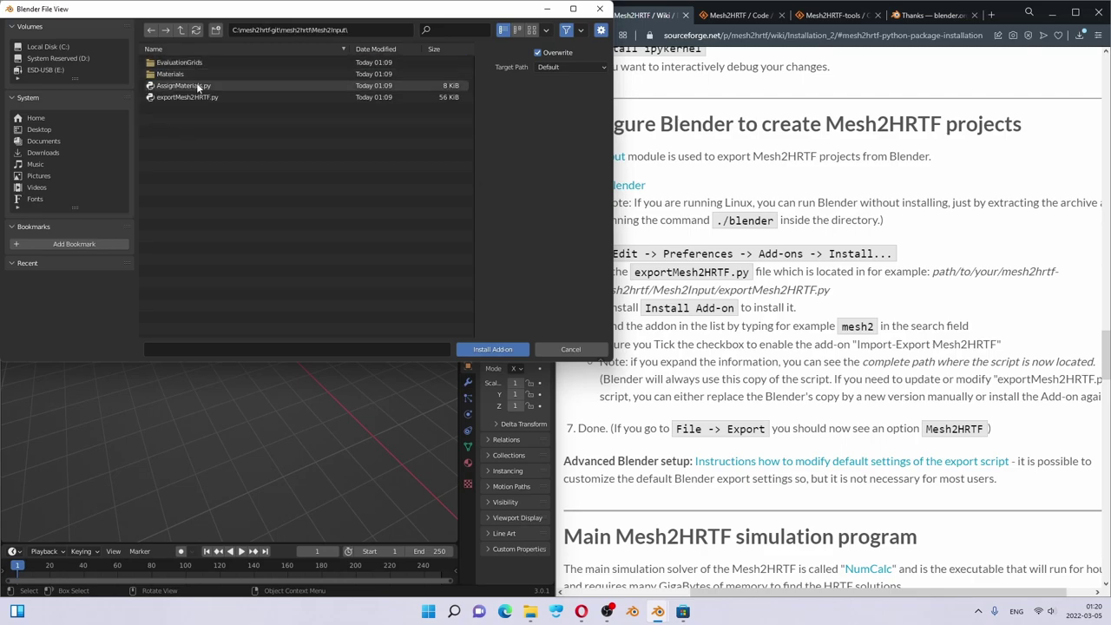
click(188, 96)
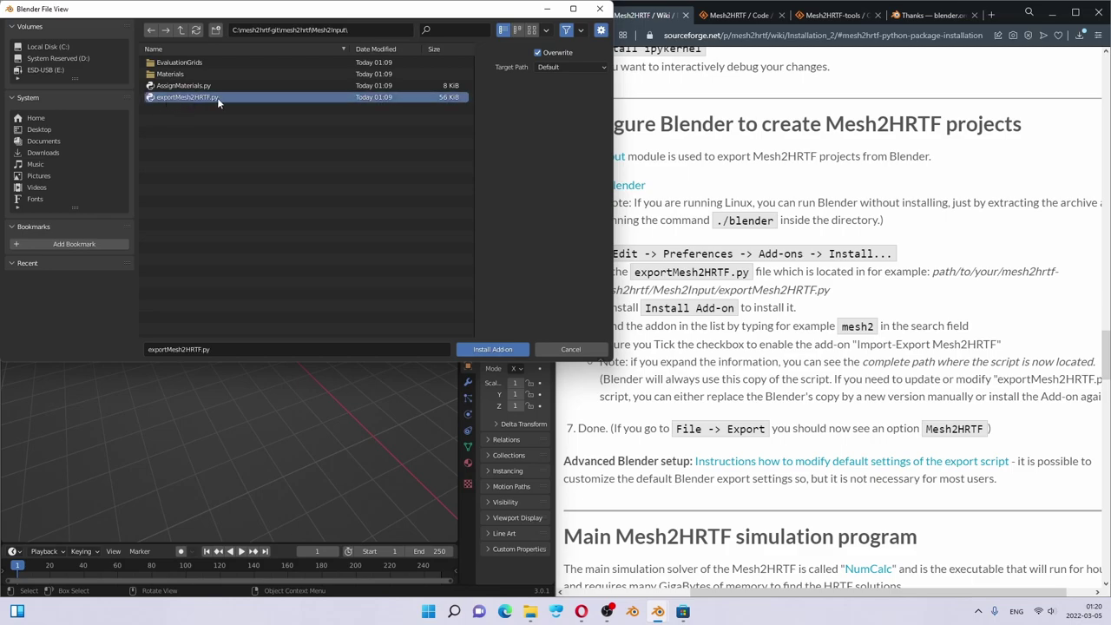
click(505, 349)
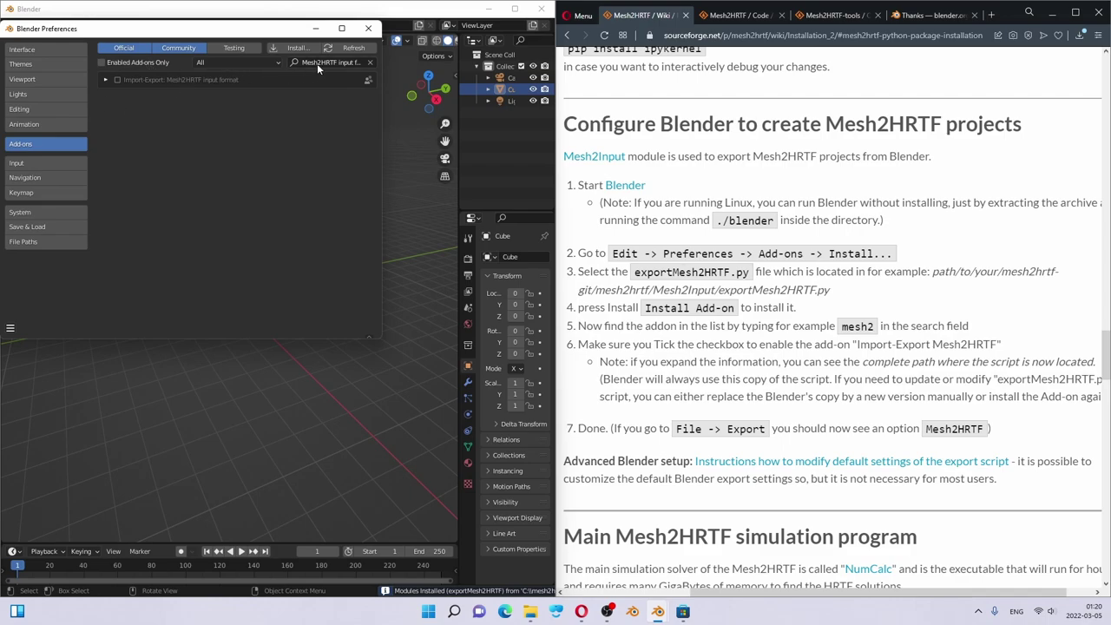
Step: Expand and tick the Import-Export: Mesh2HRTF input format add-on, widening the preferences window
click(105, 80)
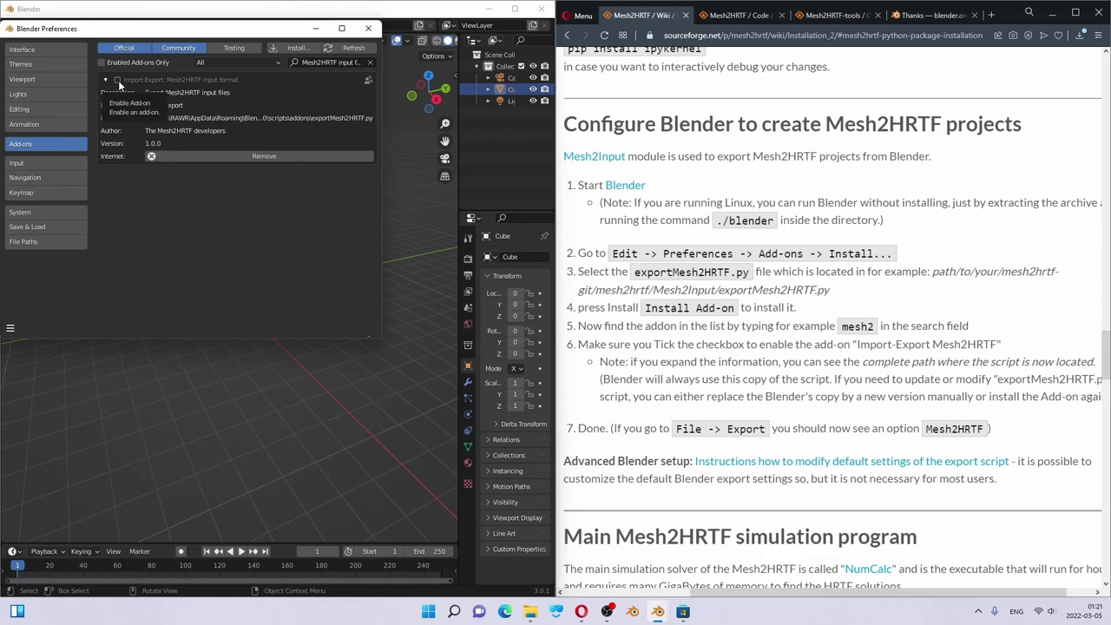
click(118, 80)
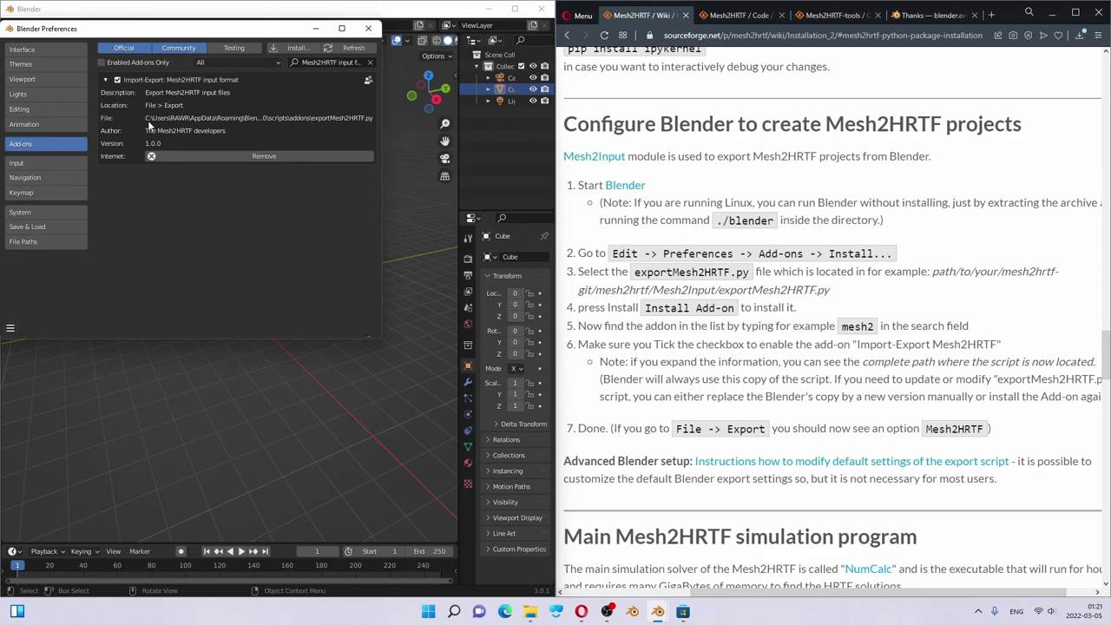
drag(382, 144, 507, 141)
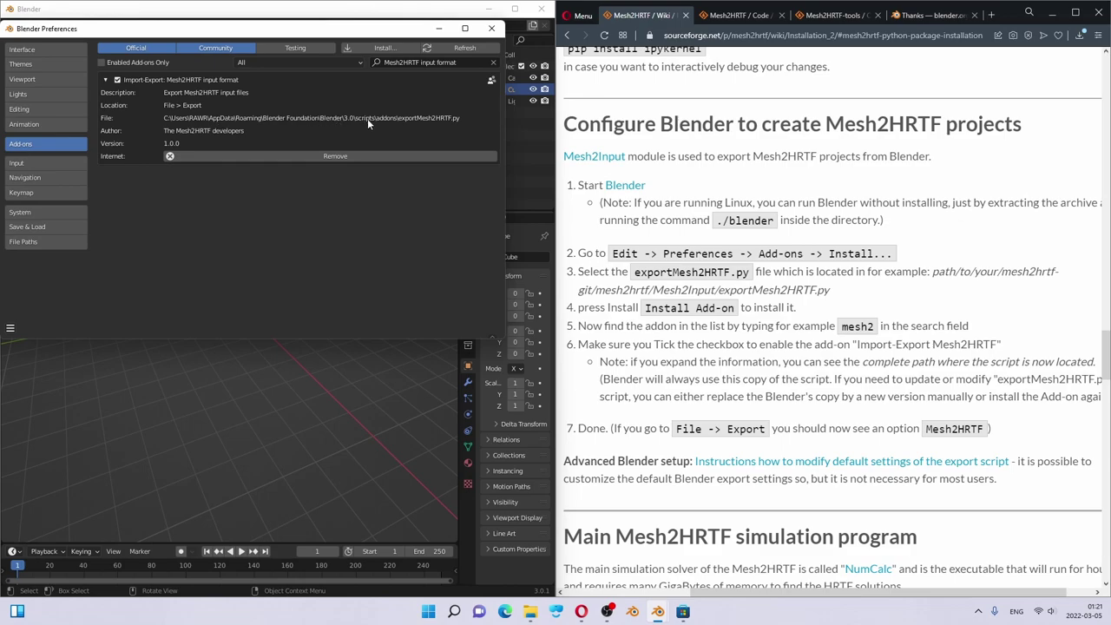
click(710, 345)
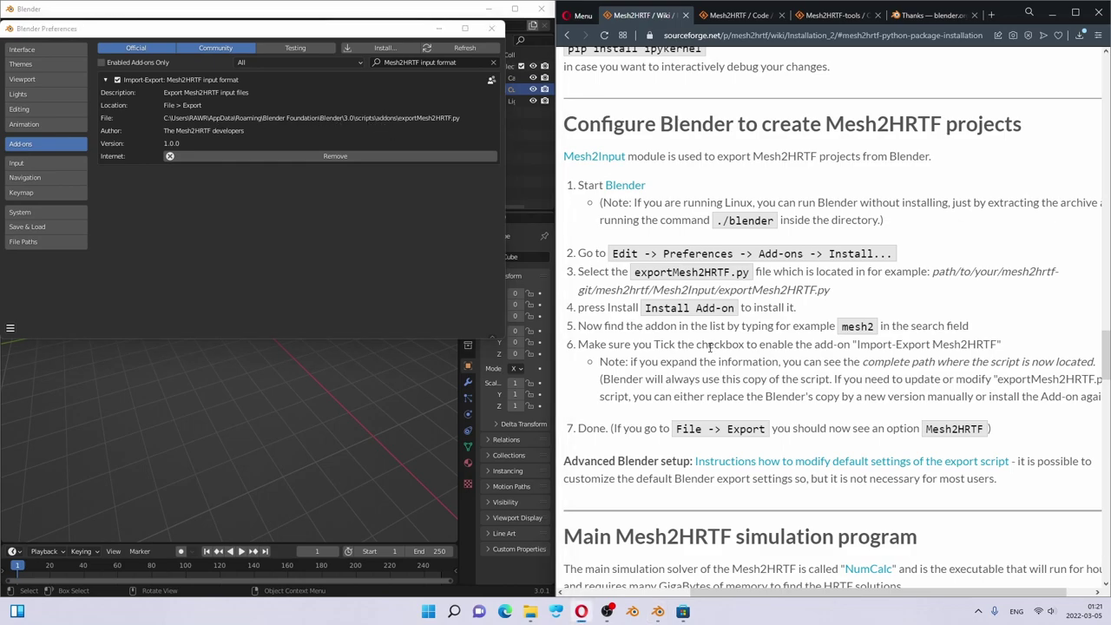
Step: Close Preferences and confirm File > Export lists Mesh2HRTF, cancelling its export dialog
click(491, 29)
click(26, 25)
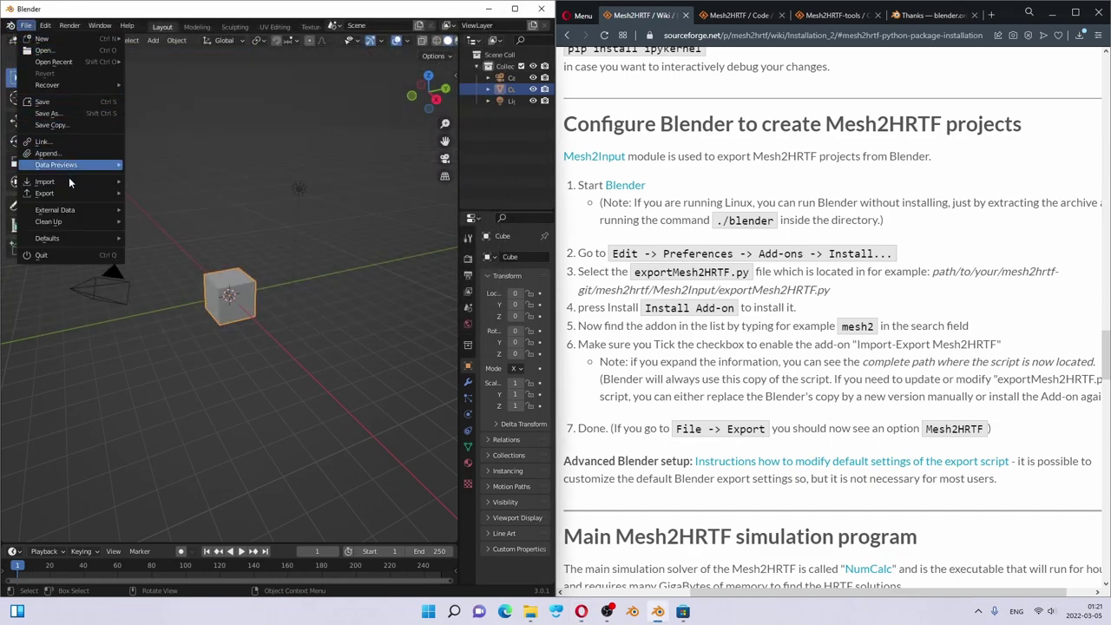
mouse_move(70, 192)
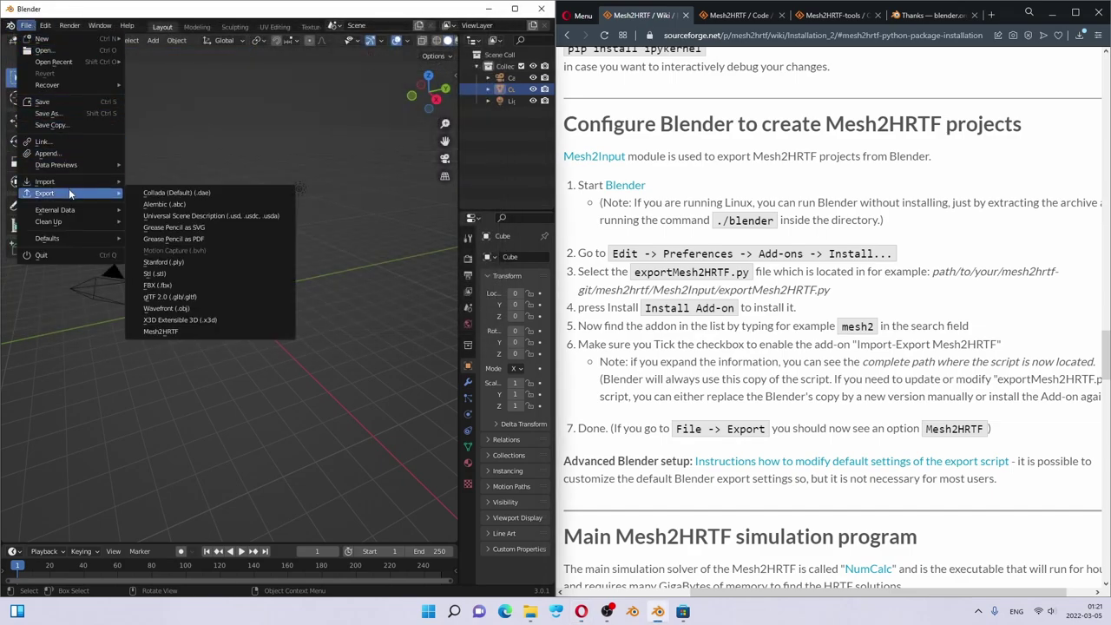
click(172, 332)
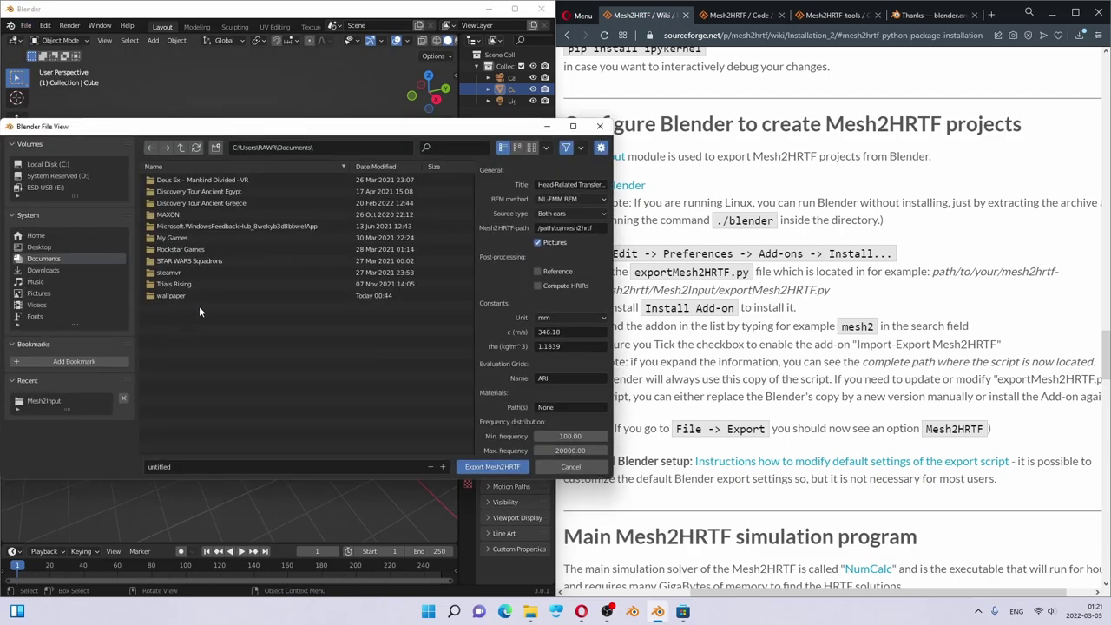
scroll(548, 249, down, 2)
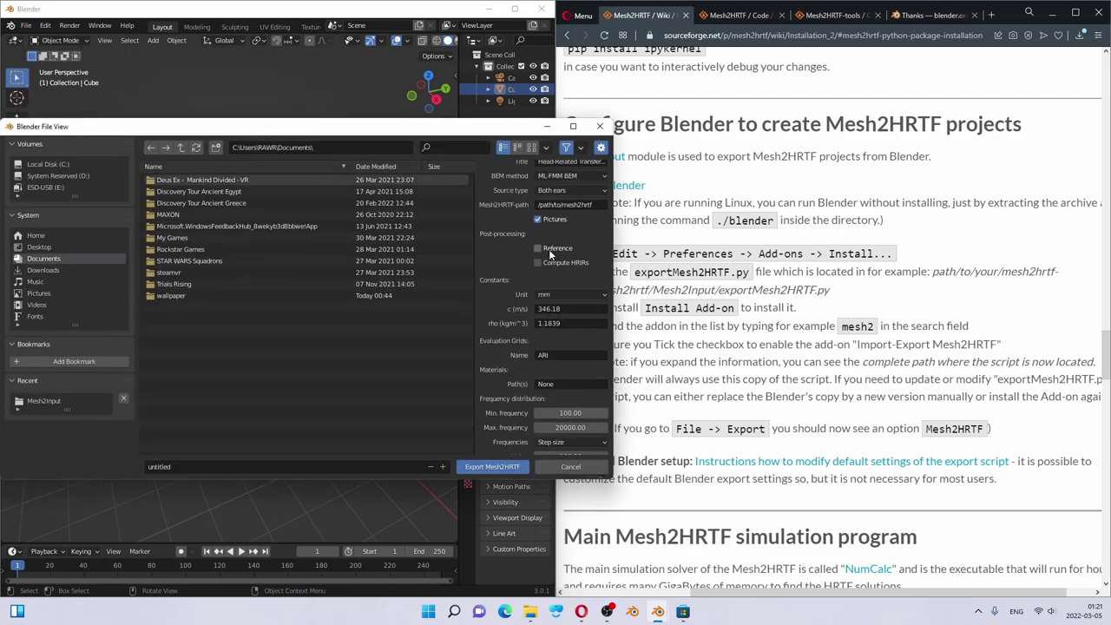
click(570, 468)
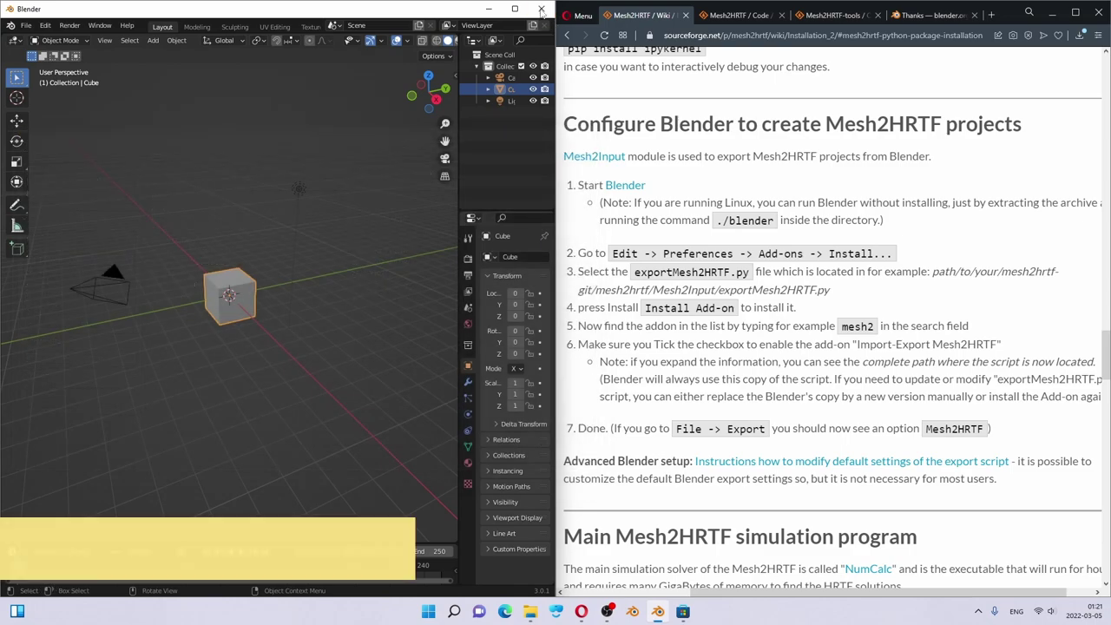
Step: Close Blender and scroll the wiki to the Main Mesh2HRTF simulation program section
click(541, 10)
scroll(624, 357, down, 2)
scroll(623, 358, down, 2)
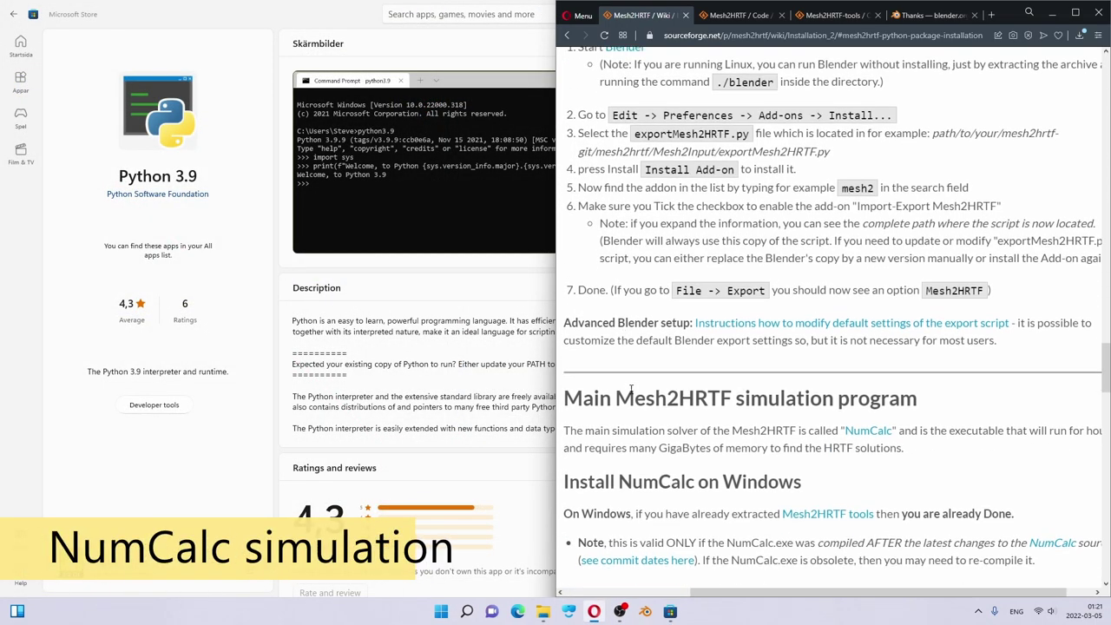
drag(734, 251, 925, 251)
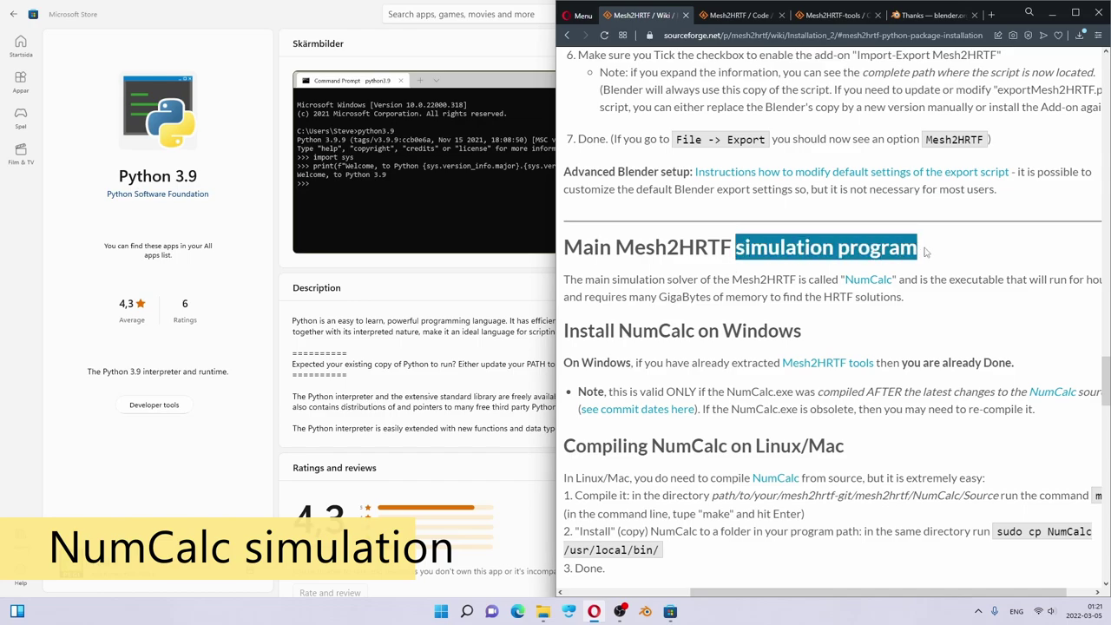
scroll(717, 269, down, 1)
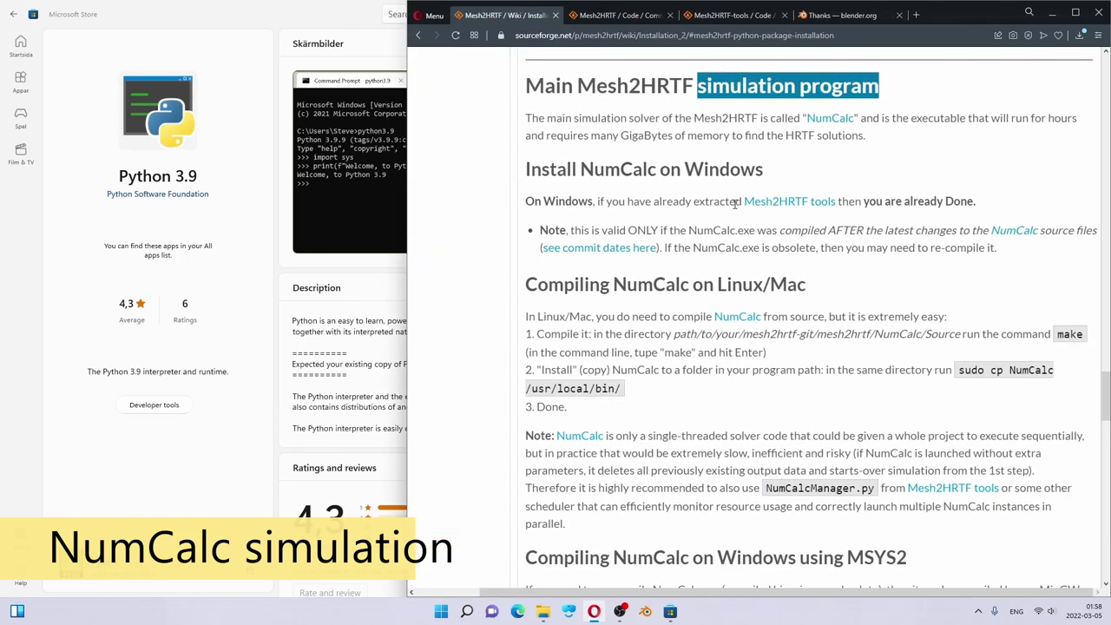
drag(742, 202, 839, 203)
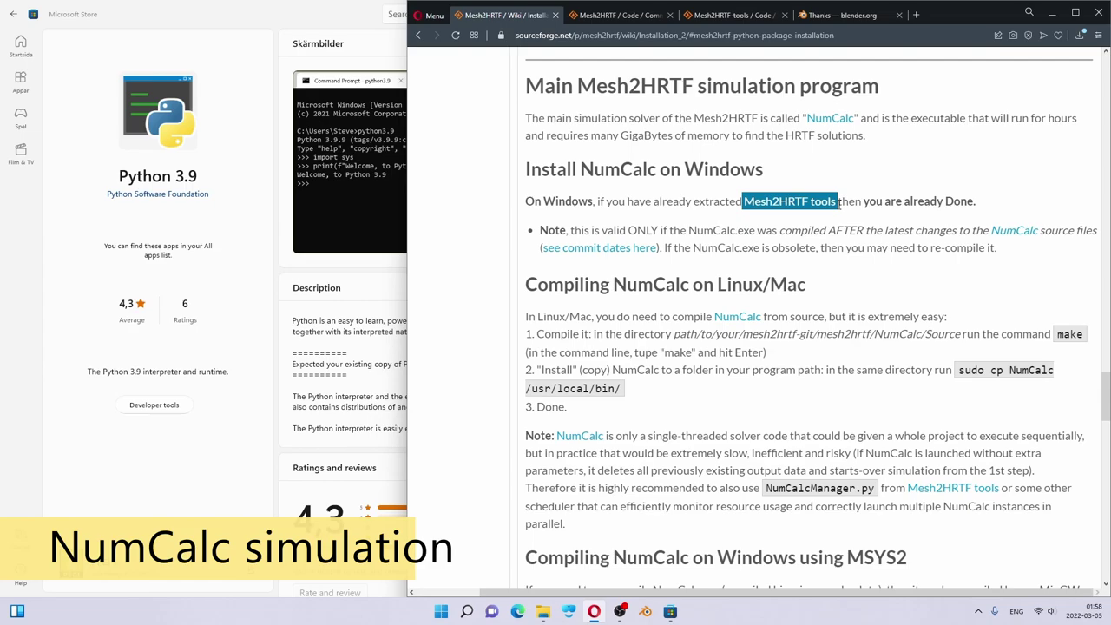
click(1000, 199)
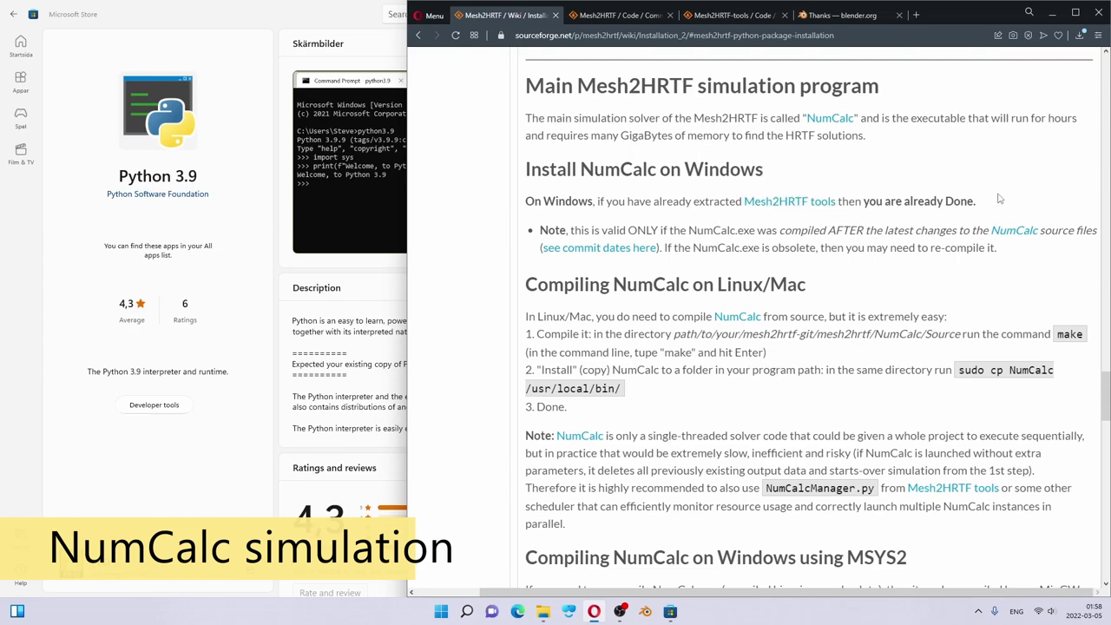
Step: Run NumCalcManager.py from C:\mesh2hrtf-tools and close its console after it reports no projects
mouse_move(542, 611)
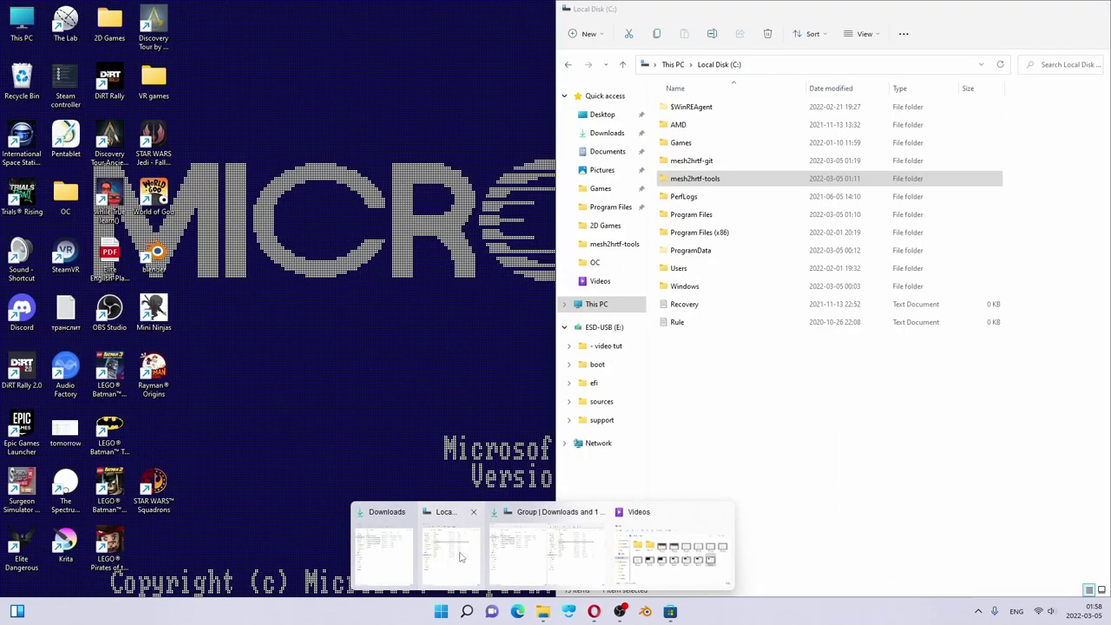
click(453, 548)
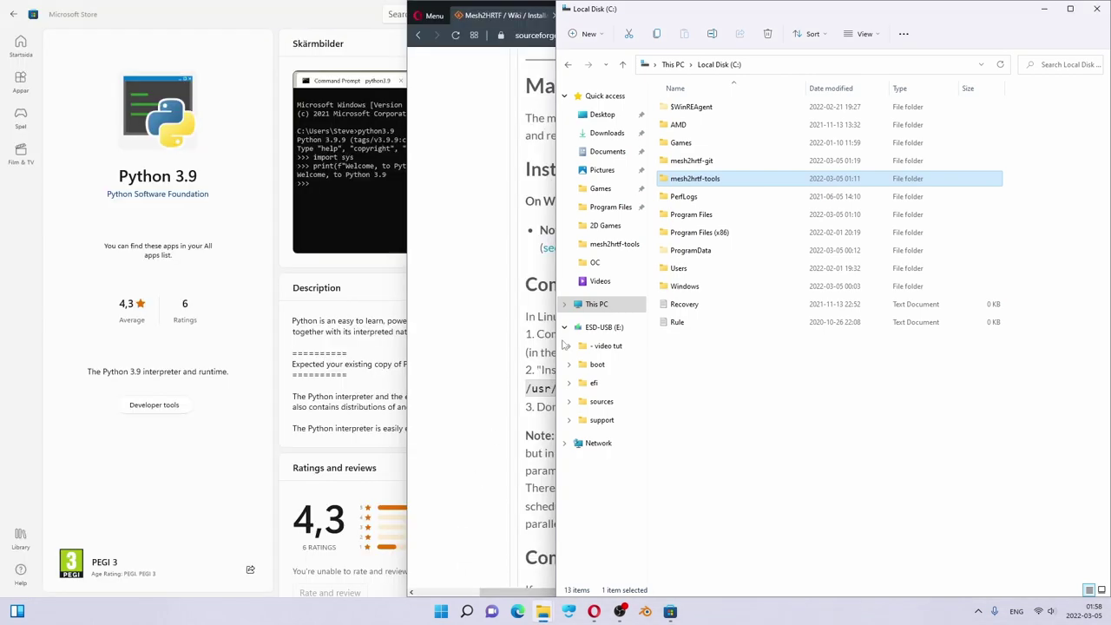
double_click(712, 179)
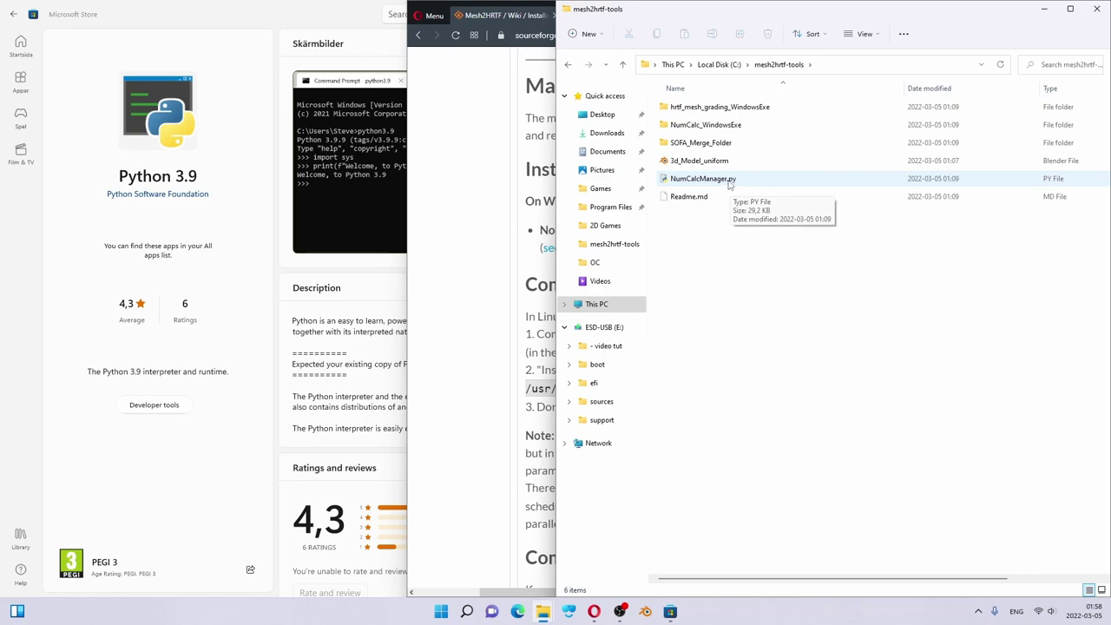
double_click(727, 180)
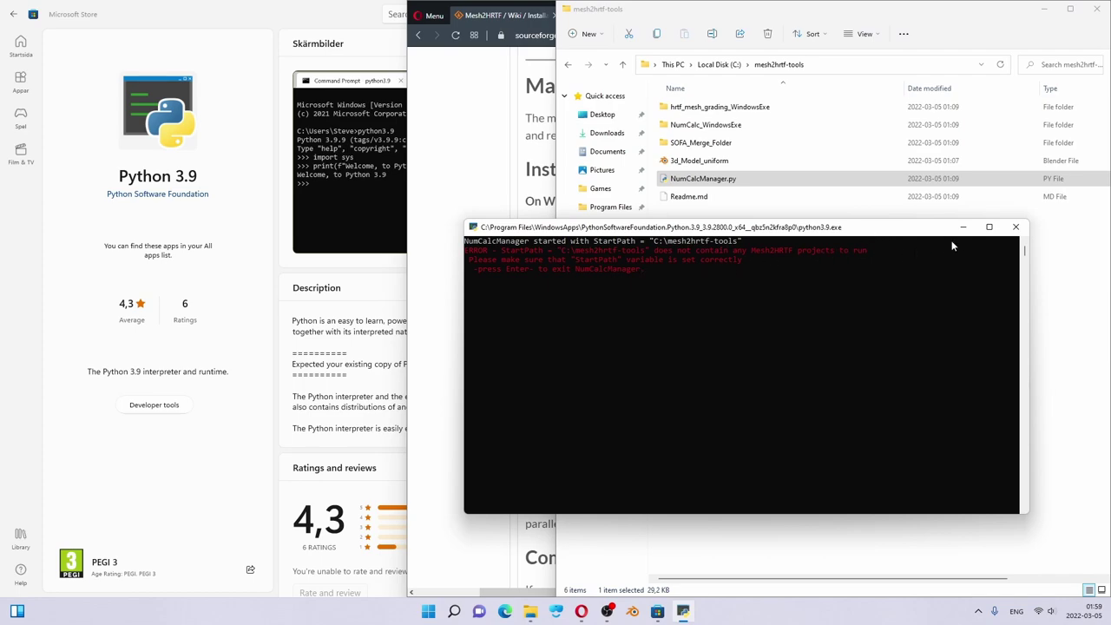
click(1016, 228)
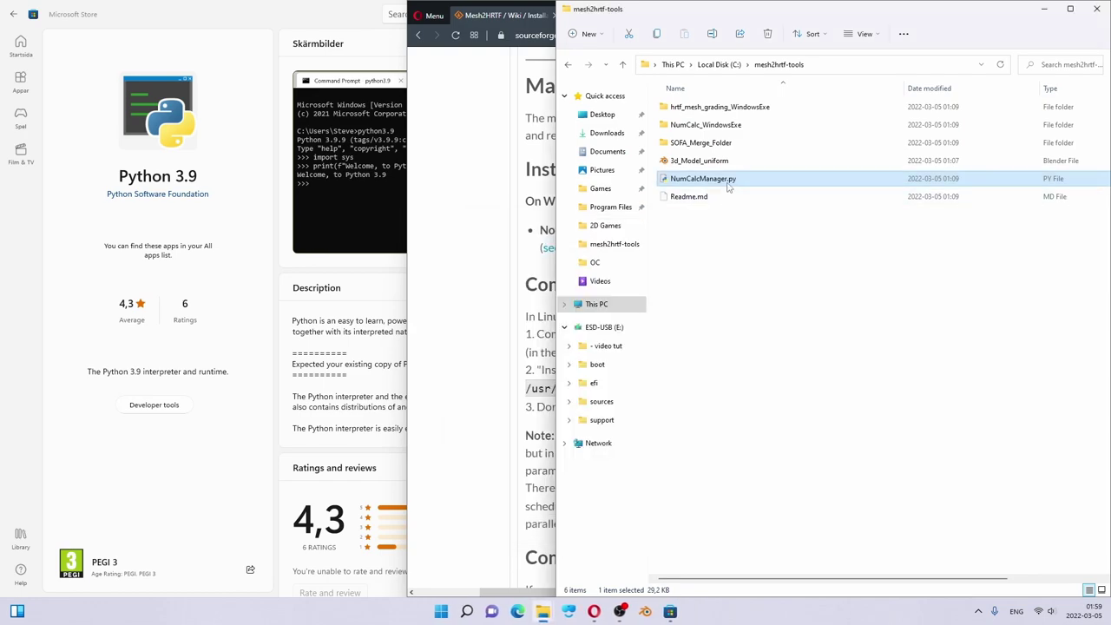
Step: Check that NumCalc_WindowsExe holds the NumCalc application and DLLs, then return to mesh2hrtf-tools
double_click(742, 127)
click(714, 179)
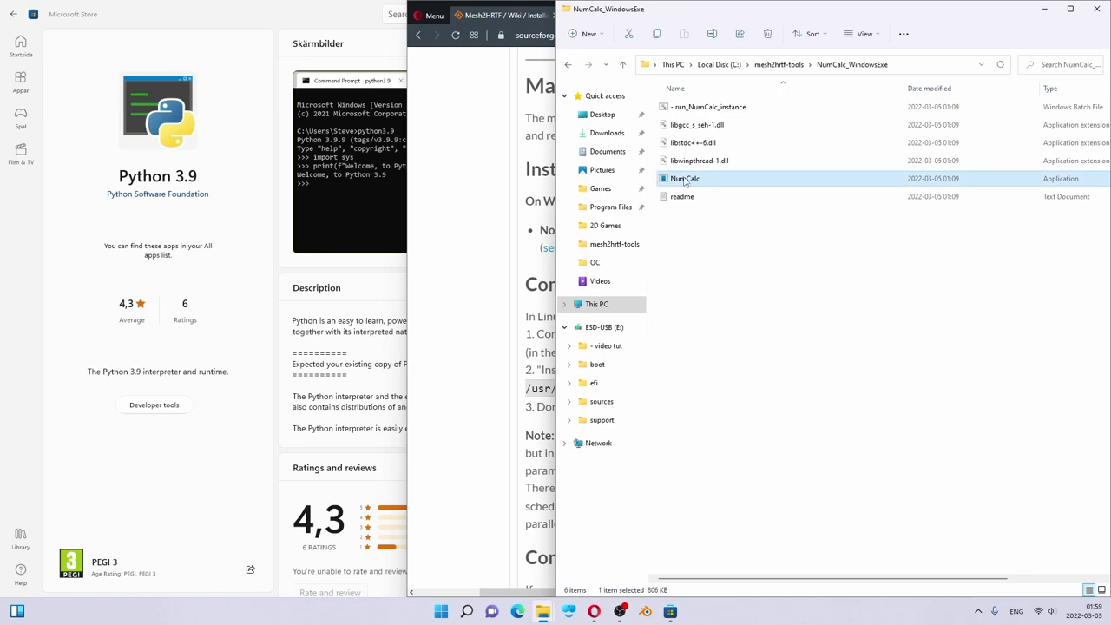
click(770, 67)
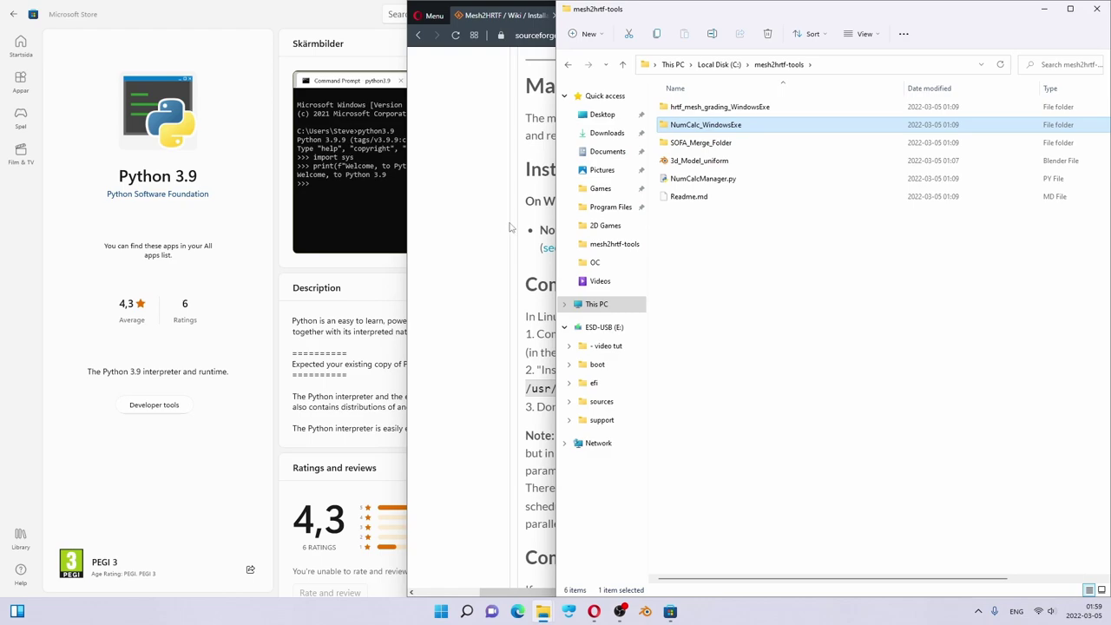
Step: Return to the wiki and read the compiling NumCalc section with its make command
key(alt+Tab)
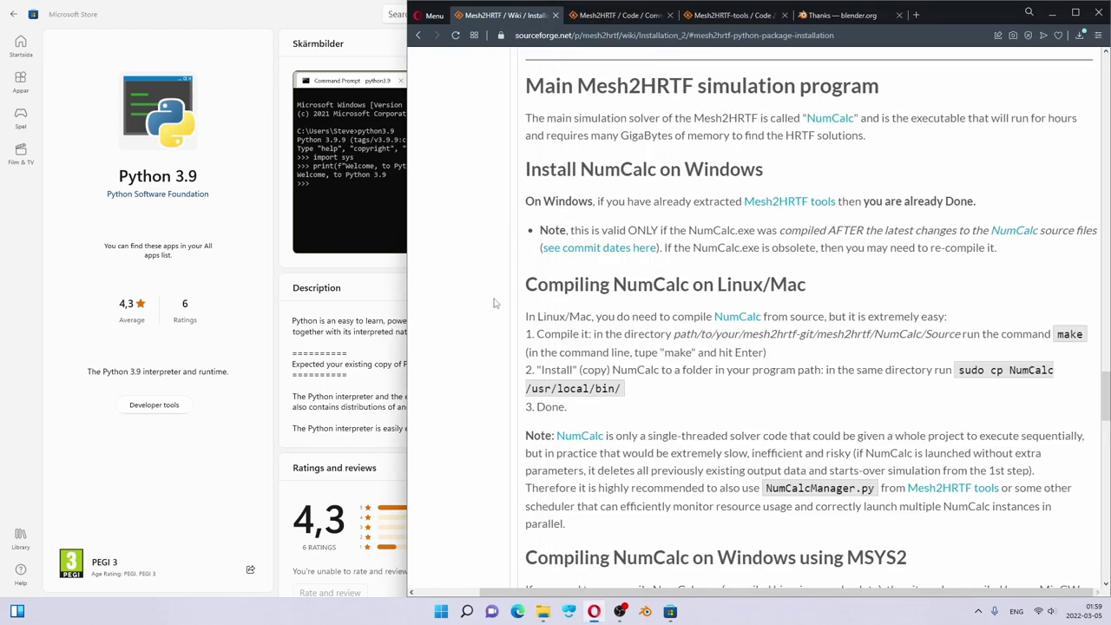
scroll(692, 350, down, 4)
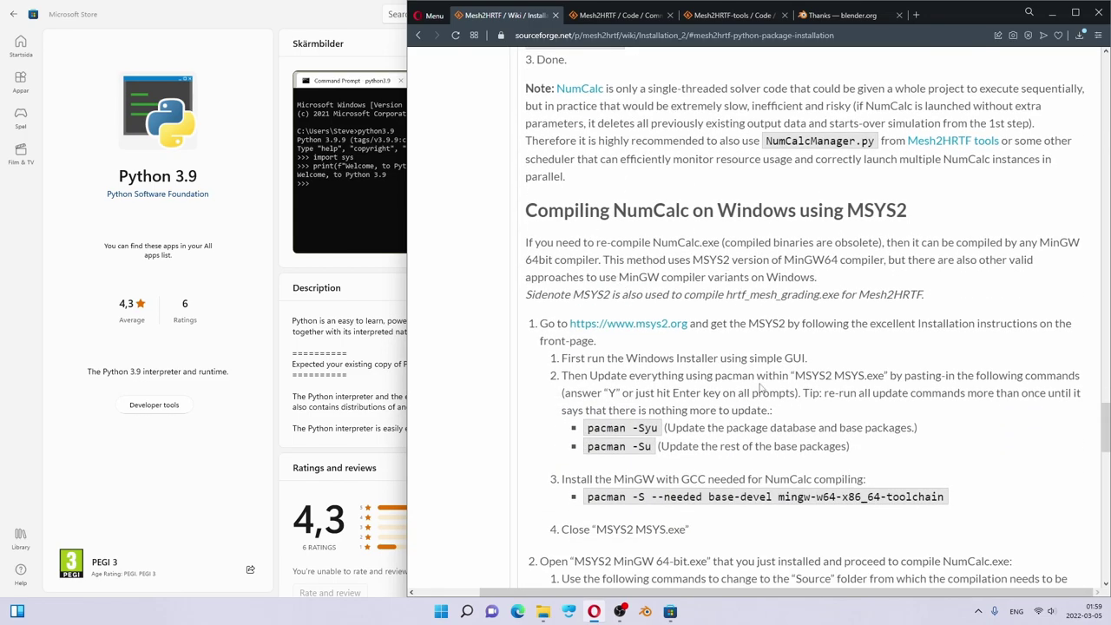
scroll(743, 360, down, 2)
scroll(665, 405, down, 2)
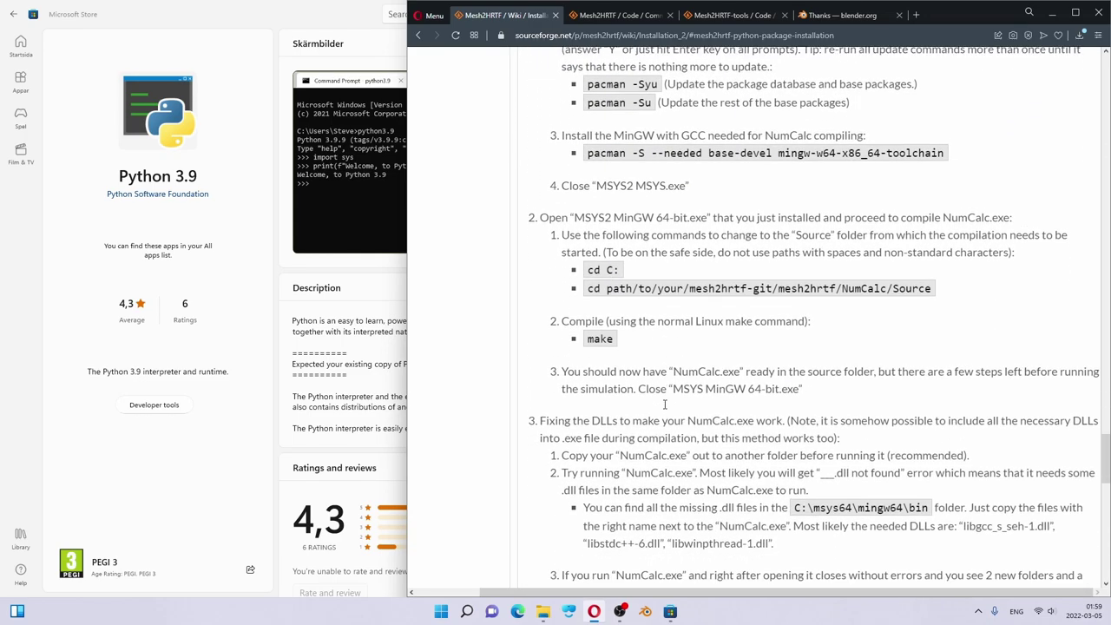
scroll(719, 335, up, 6)
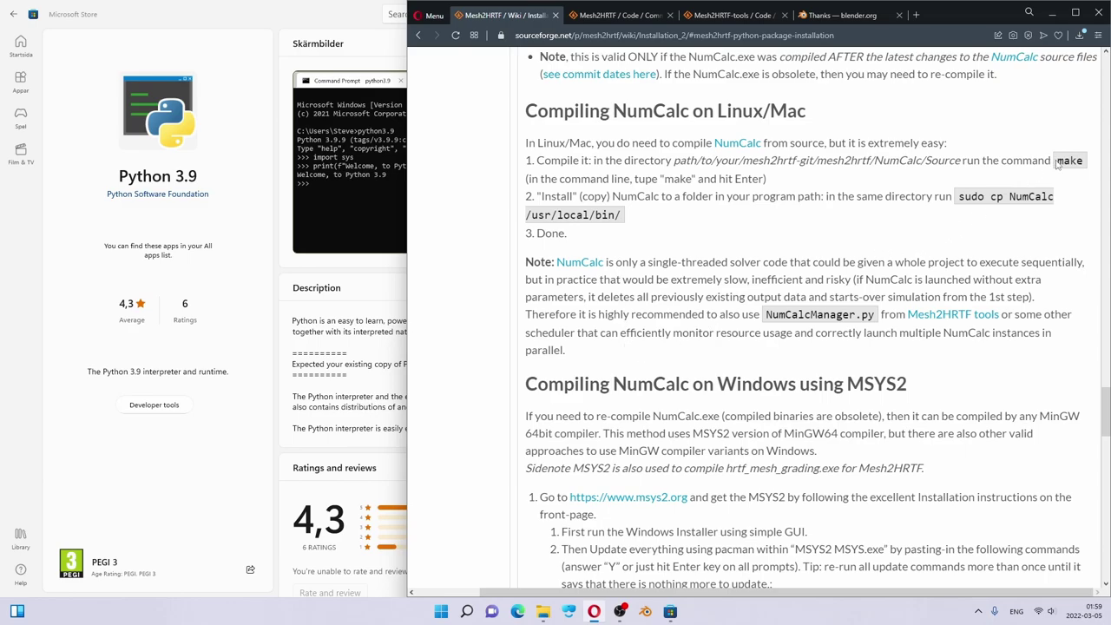
drag(1056, 161, 1086, 164)
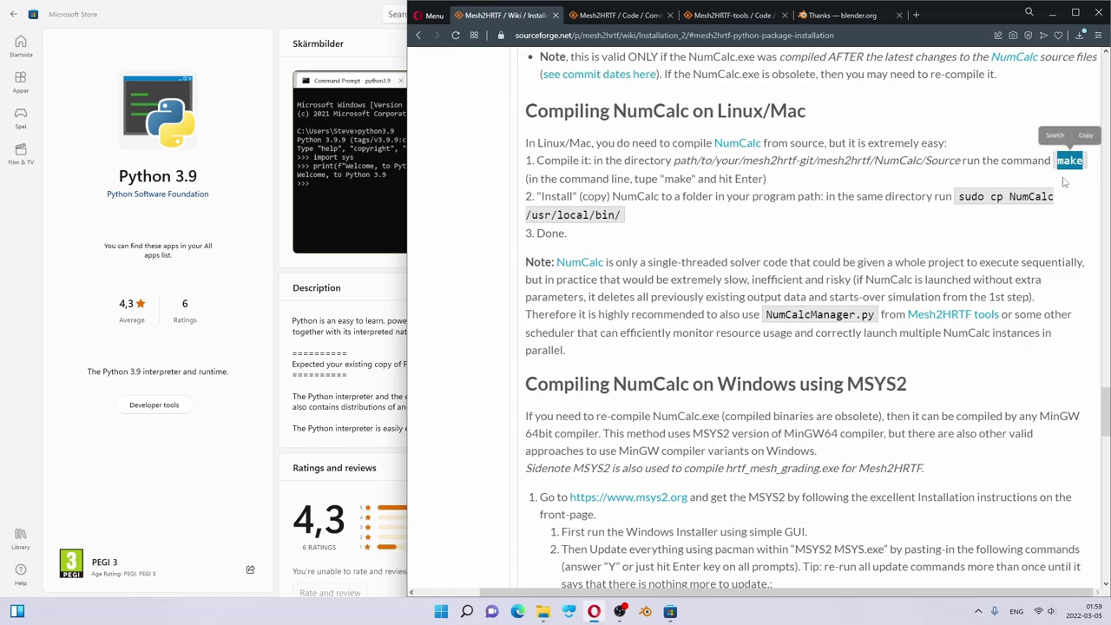
click(875, 214)
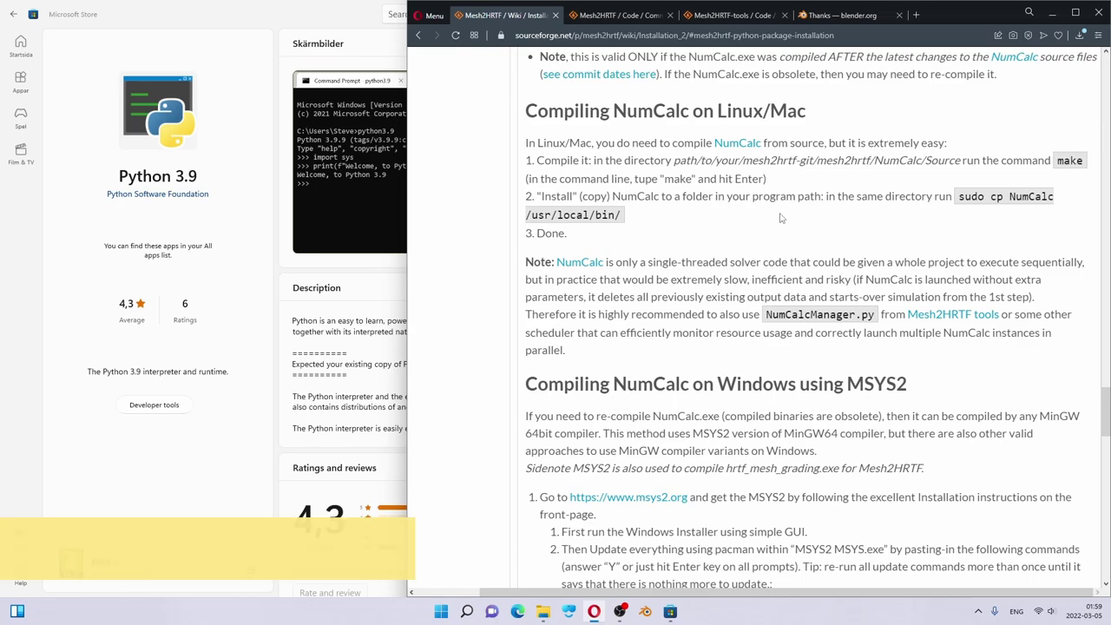
Step: Scroll through the MSYS2 and optional packages sections down to Useful 3rd party software
scroll(783, 219, down, 3)
scroll(783, 219, down, 1)
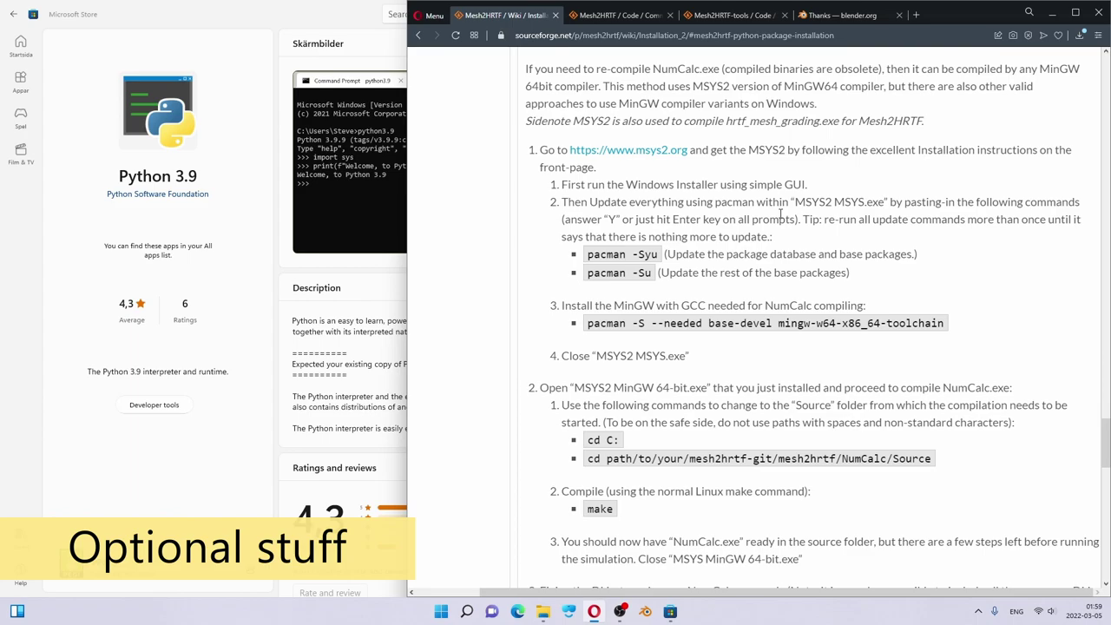
scroll(782, 217, down, 7)
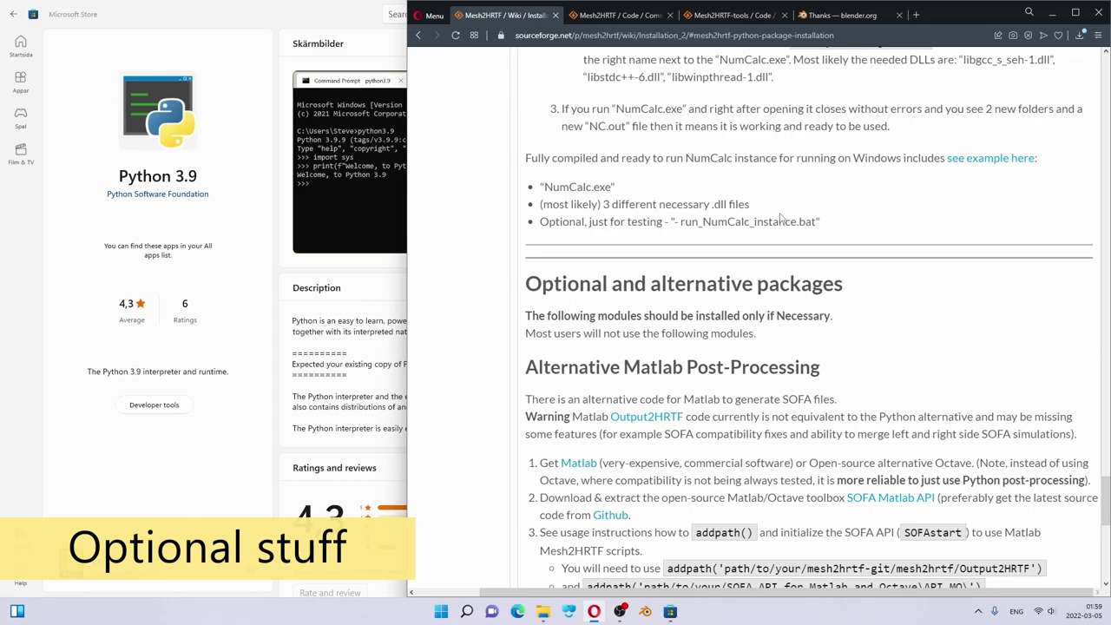
scroll(781, 218, down, 6)
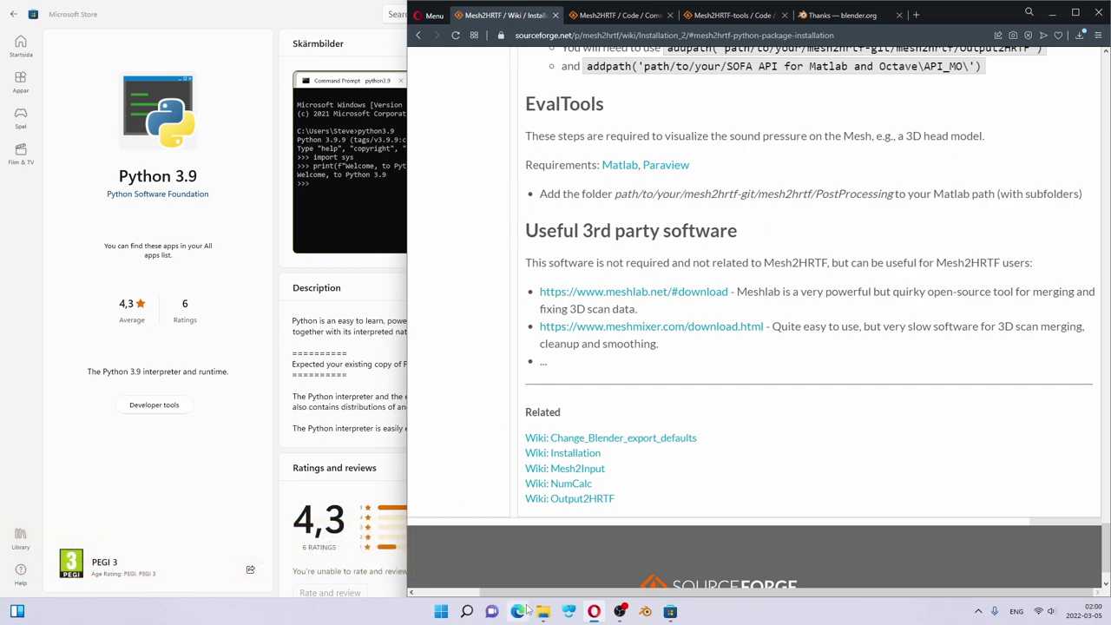
Step: Go back up to Local Disk (C:) in File Explorer and select the mesh2hrtf-git folder
mouse_move(543, 611)
click(468, 547)
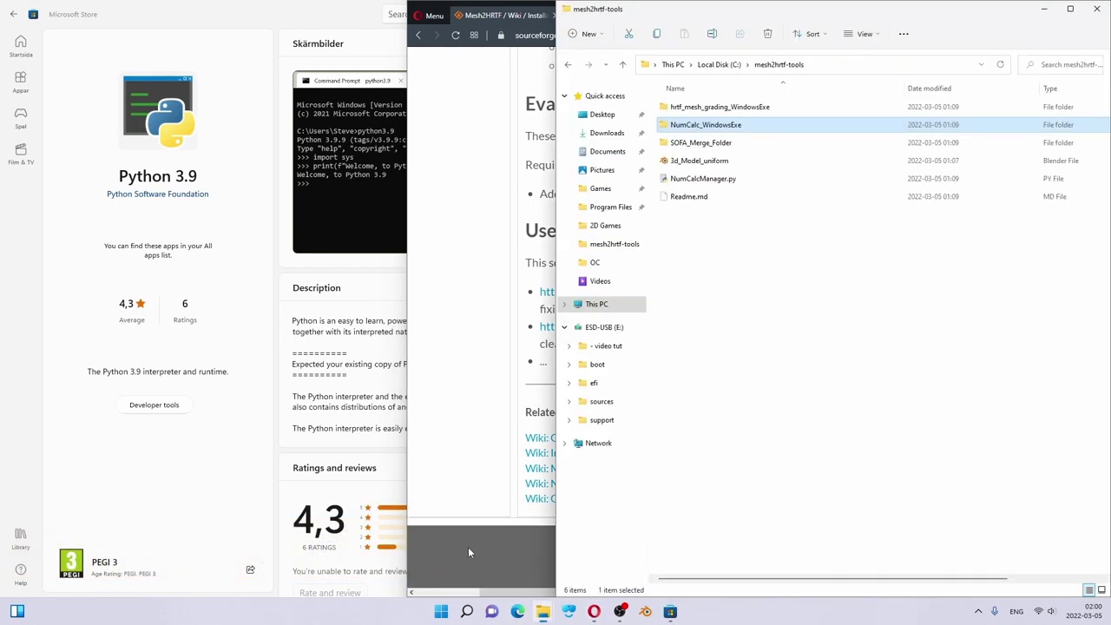
click(719, 64)
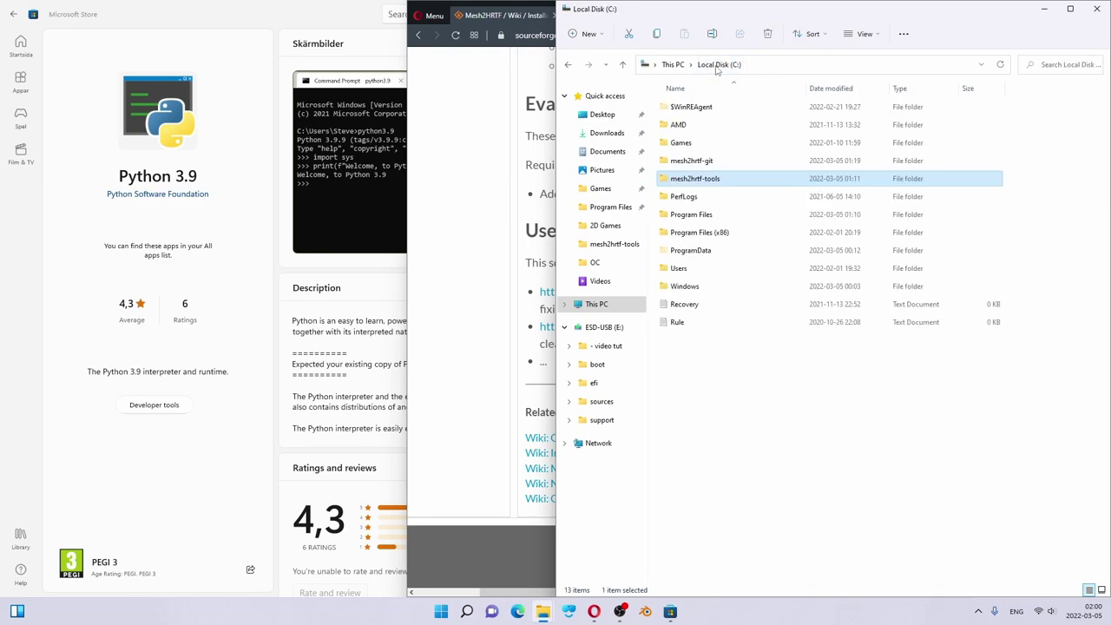
click(710, 165)
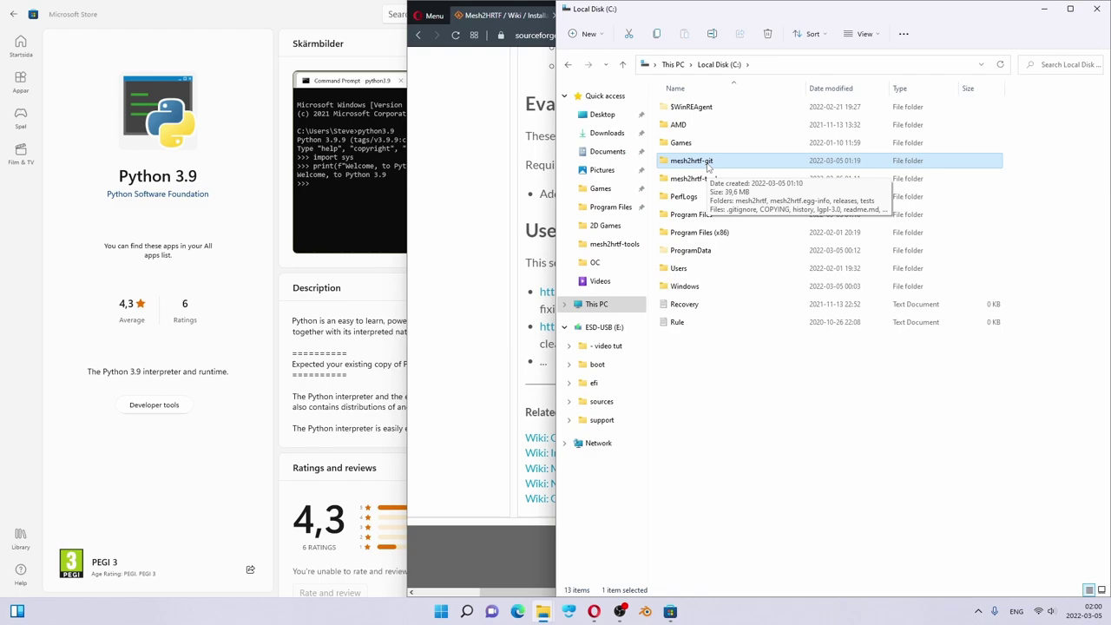